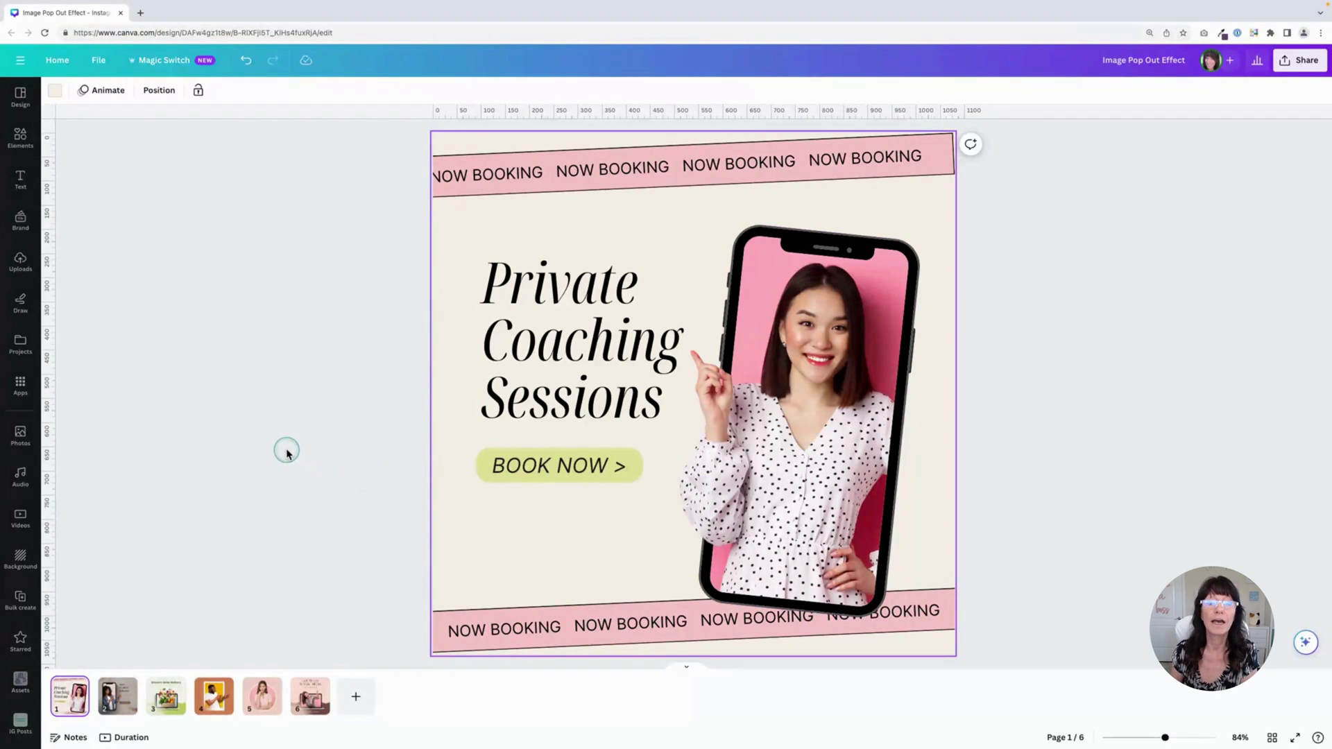
# Step: Add a new blank page at the end of the design and insert the black smartphone frame on it
pyautogui.click(358, 700)
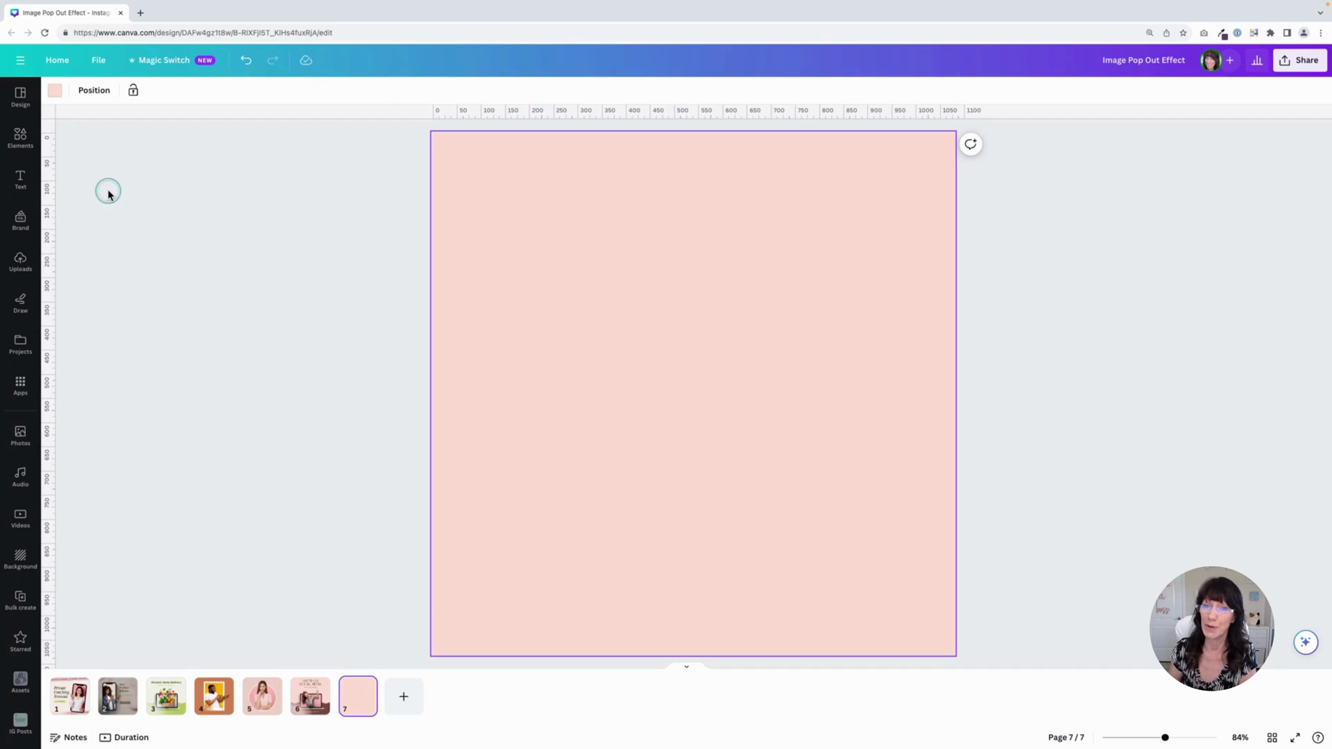
pyautogui.click(21, 137)
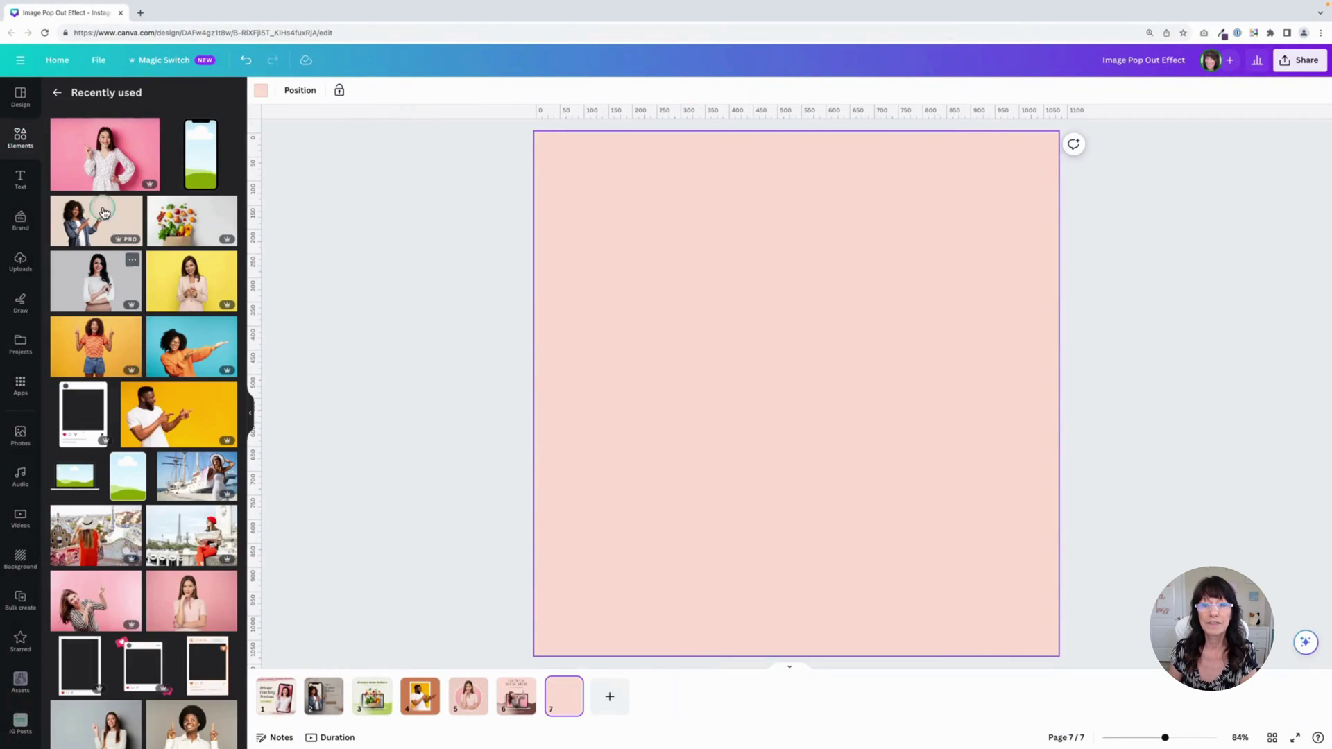
pyautogui.click(54, 93)
pyautogui.scroll(-15, 130, 256)
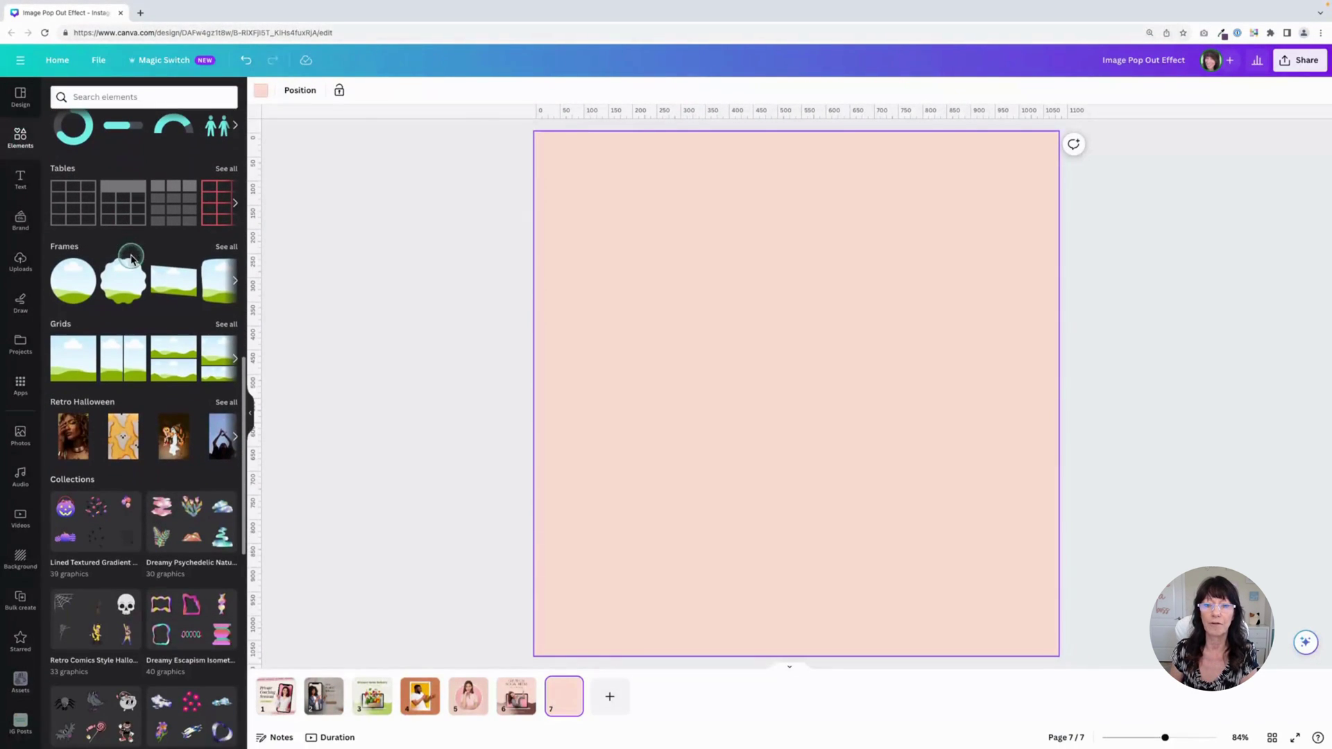
pyautogui.click(226, 247)
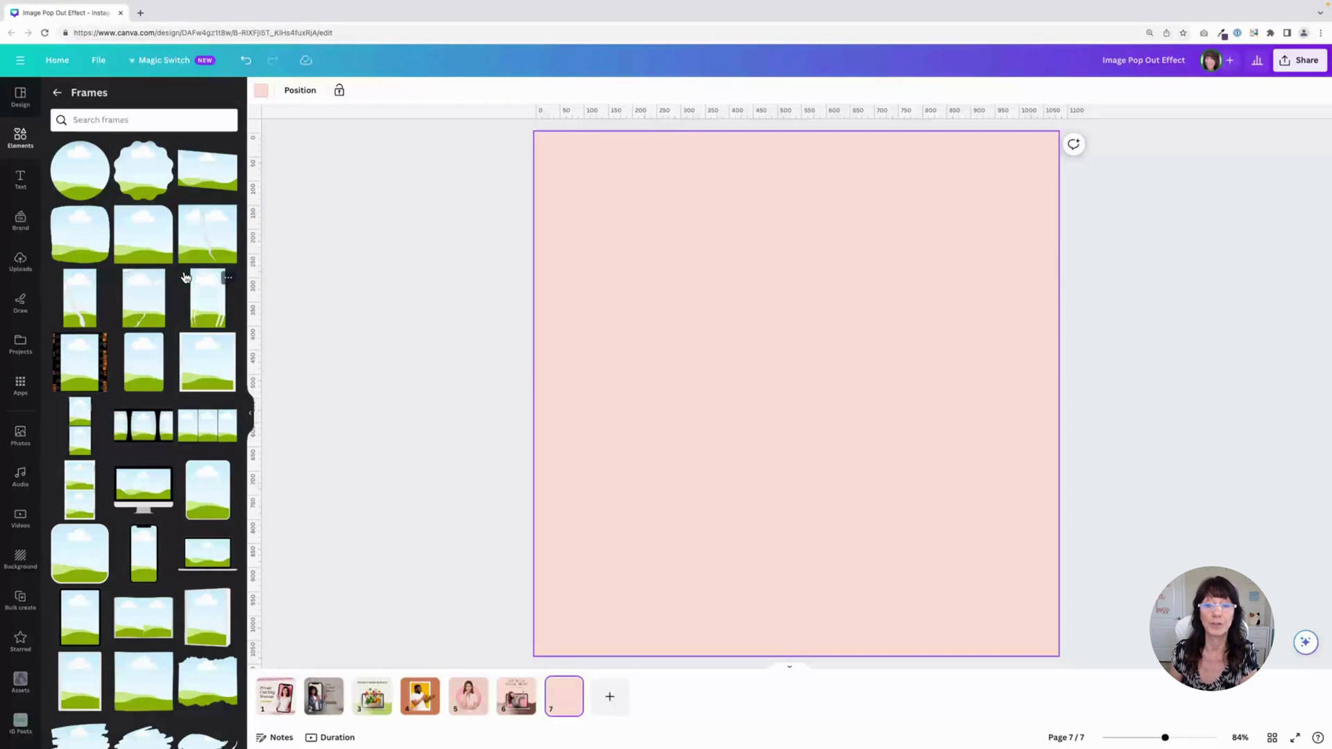
pyautogui.scroll(-3, 185, 278)
pyautogui.click(144, 436)
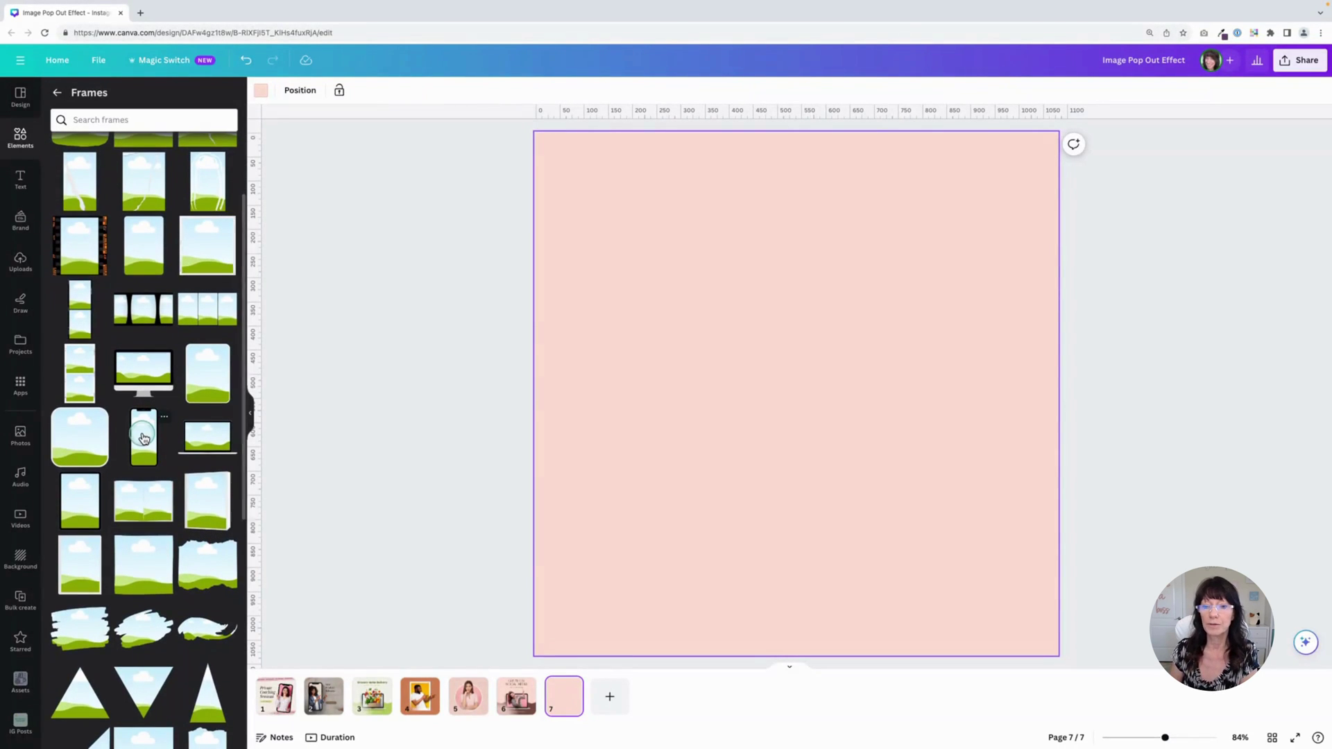
# Step: Enlarge the smartphone frame around the page centre until it spans about three quarters of the page height
pyautogui.click(864, 526)
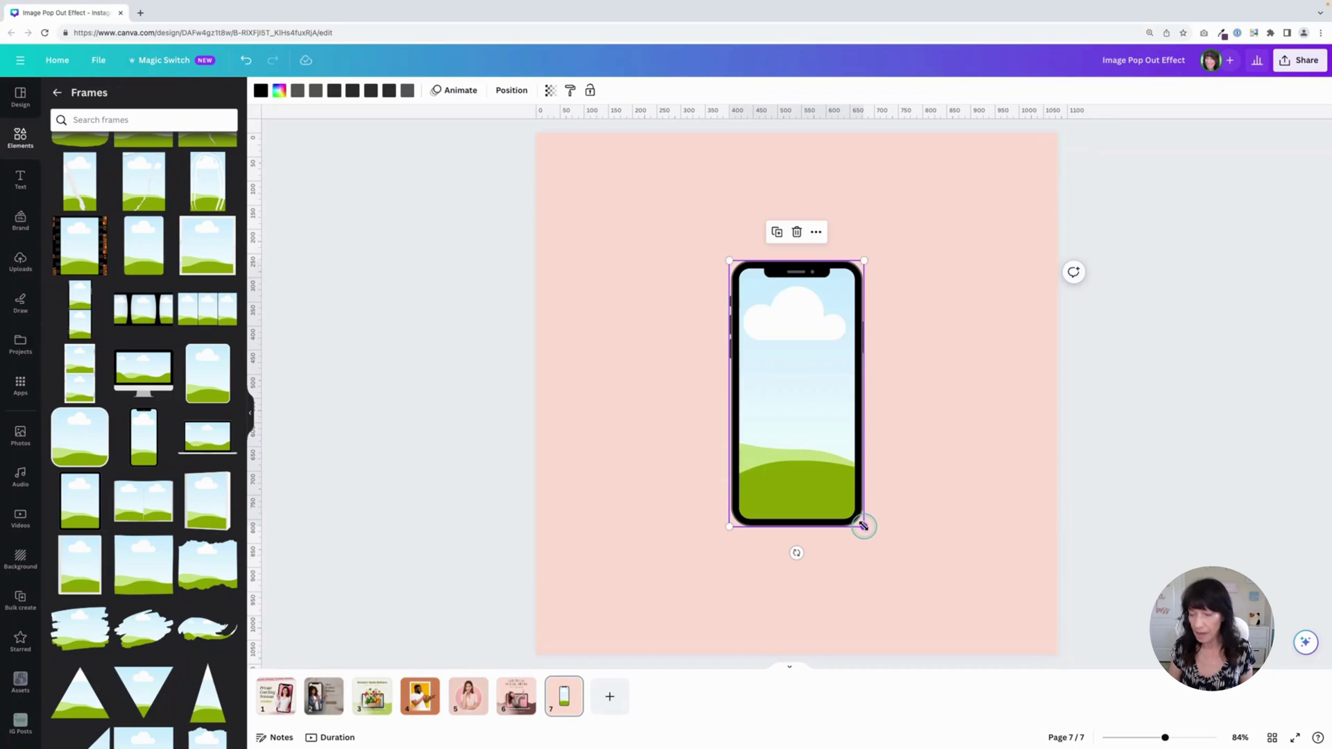
pyautogui.moveTo(864, 525); pyautogui.dragTo(905, 595)
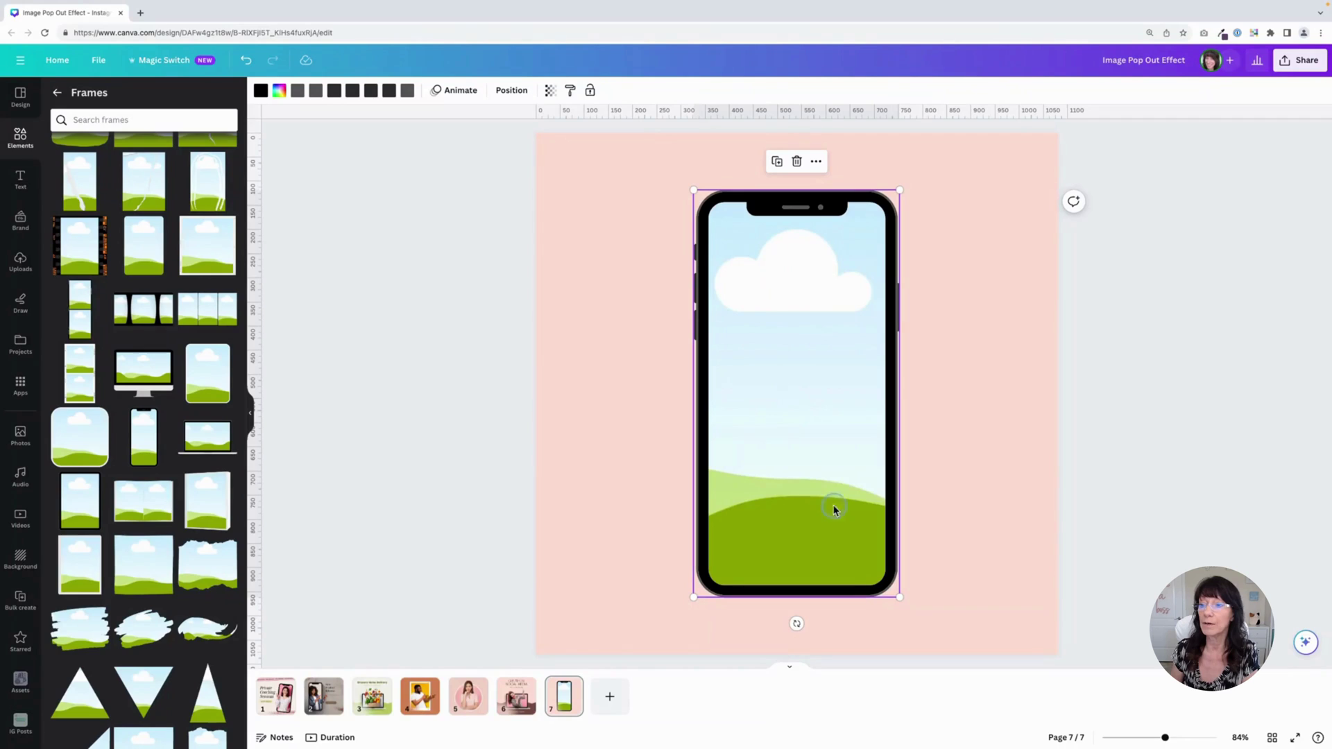
pyautogui.click(764, 422)
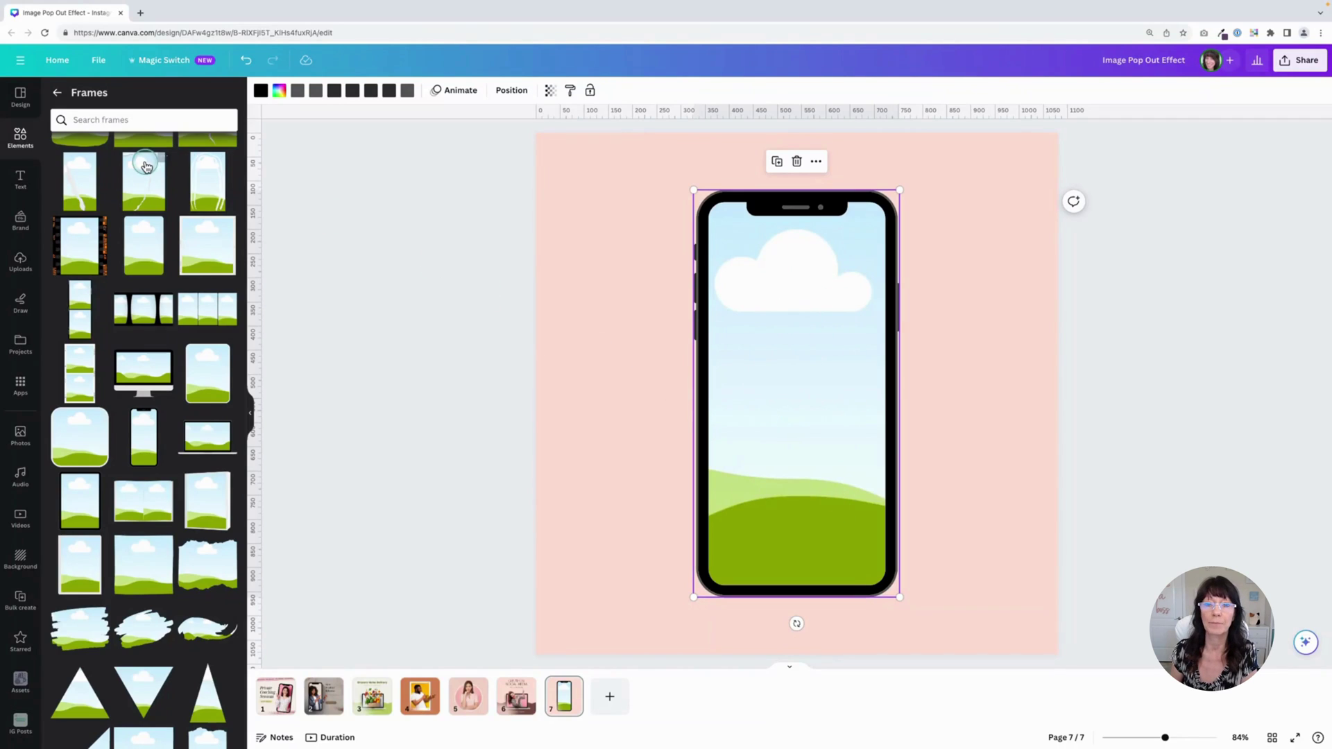
# Step: Fill the phone frame with the pink-background photo of the pointing woman, then enlarge the photo slightly within the frame and keep her centred
pyautogui.click(56, 90)
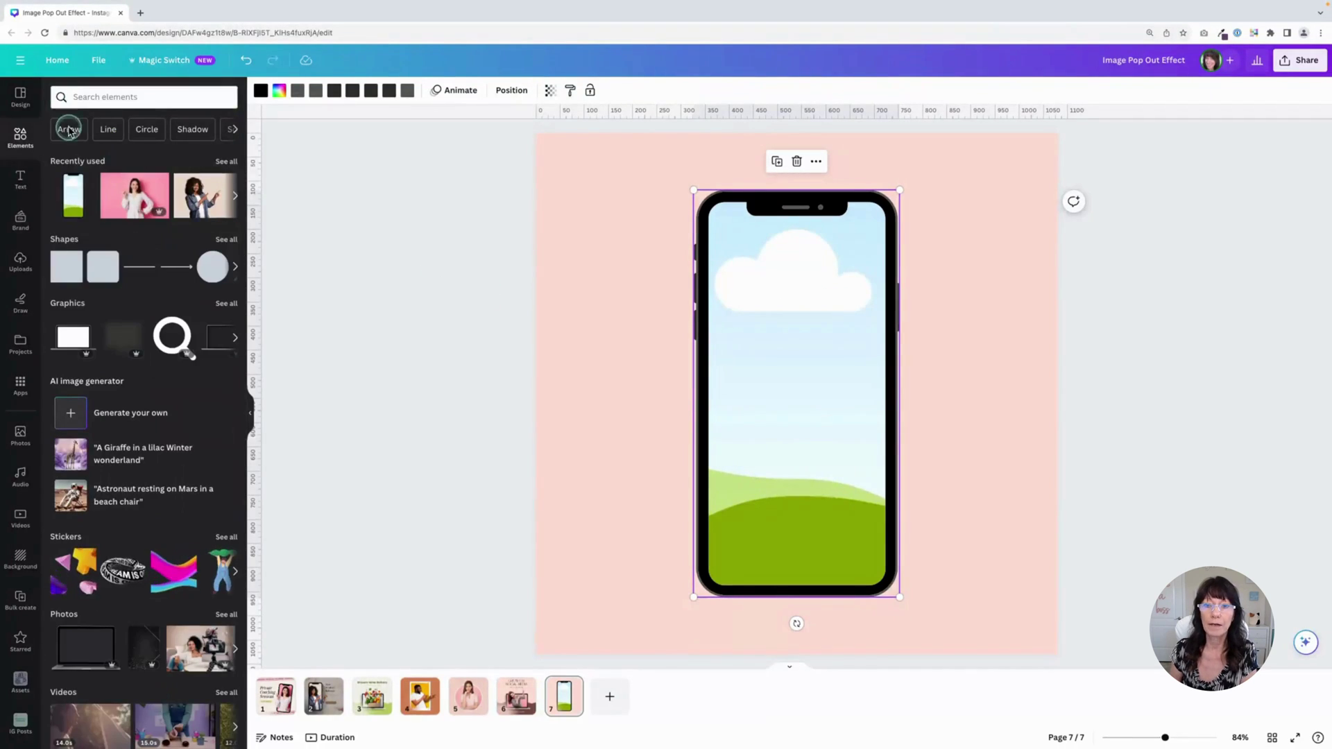
pyautogui.moveTo(129, 200); pyautogui.dragTo(744, 337)
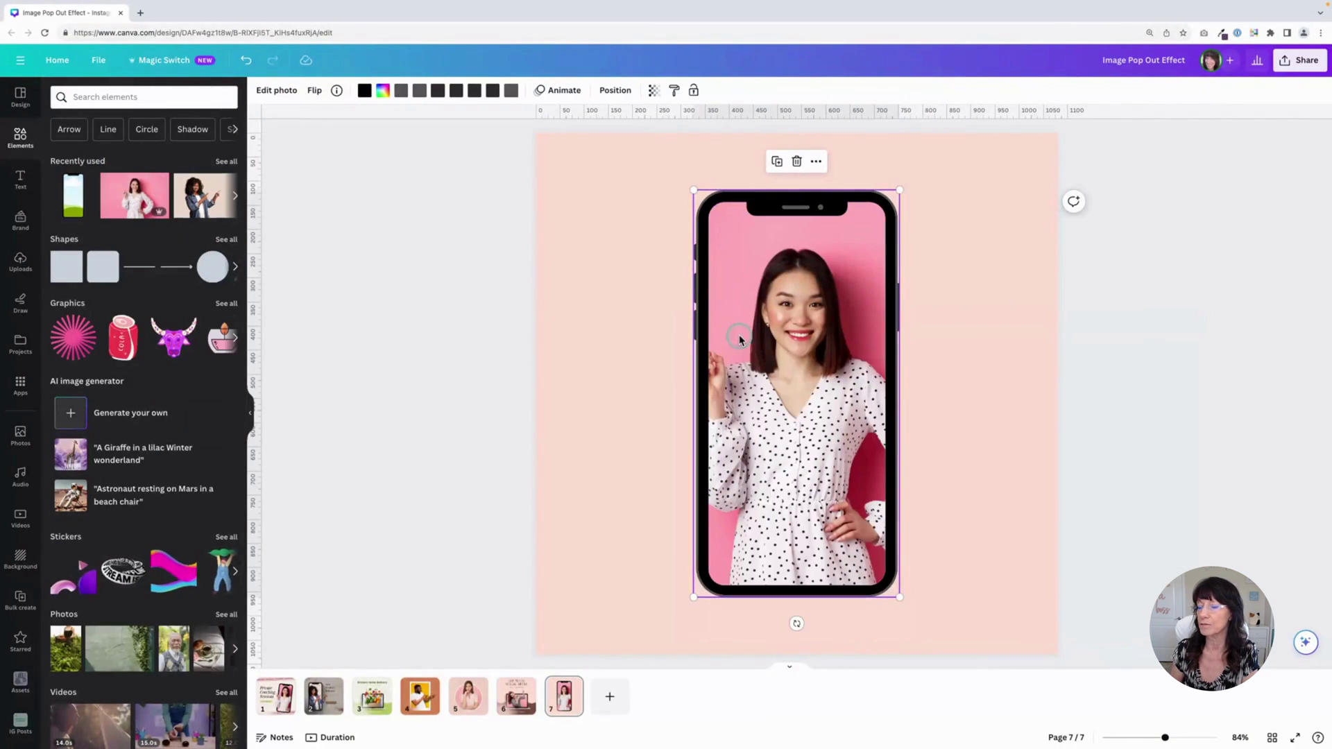
pyautogui.doubleClick(793, 426)
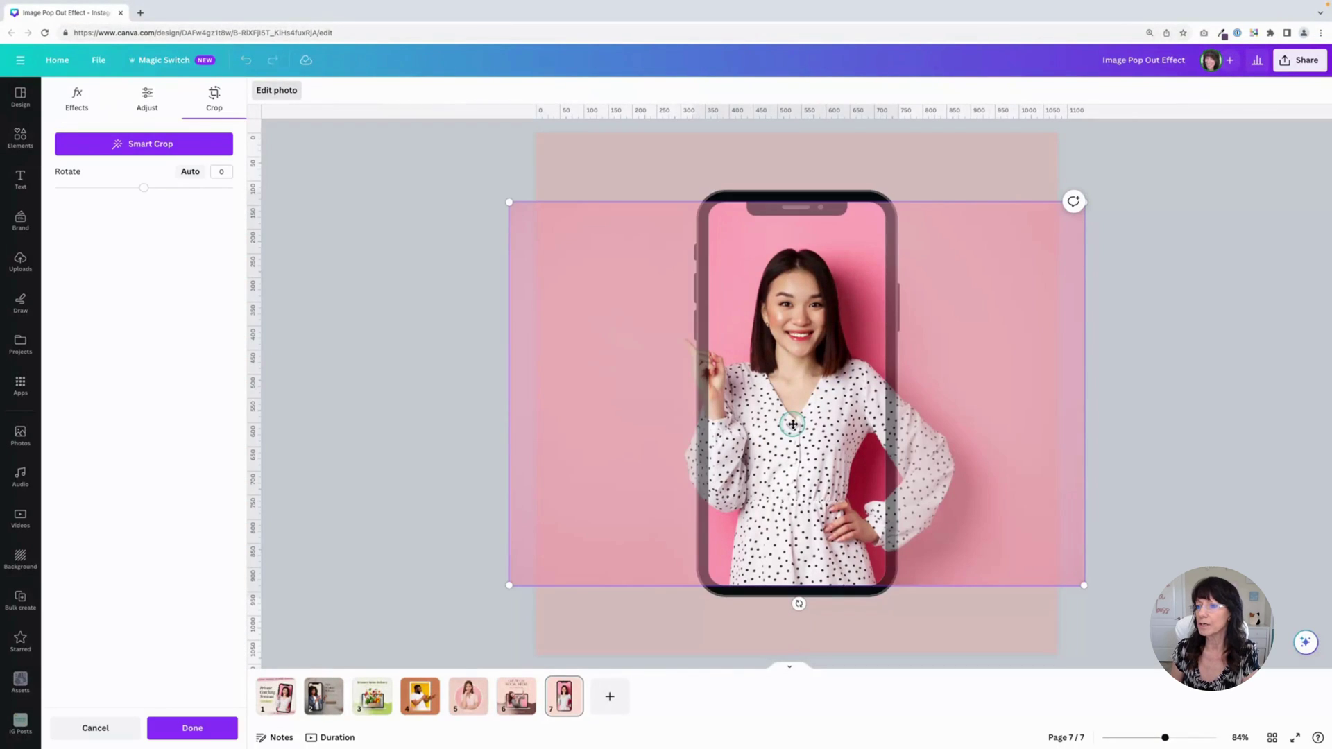
pyautogui.moveTo(508, 202); pyautogui.dragTo(472, 177)
pyautogui.moveTo(796, 426); pyautogui.dragTo(818, 426)
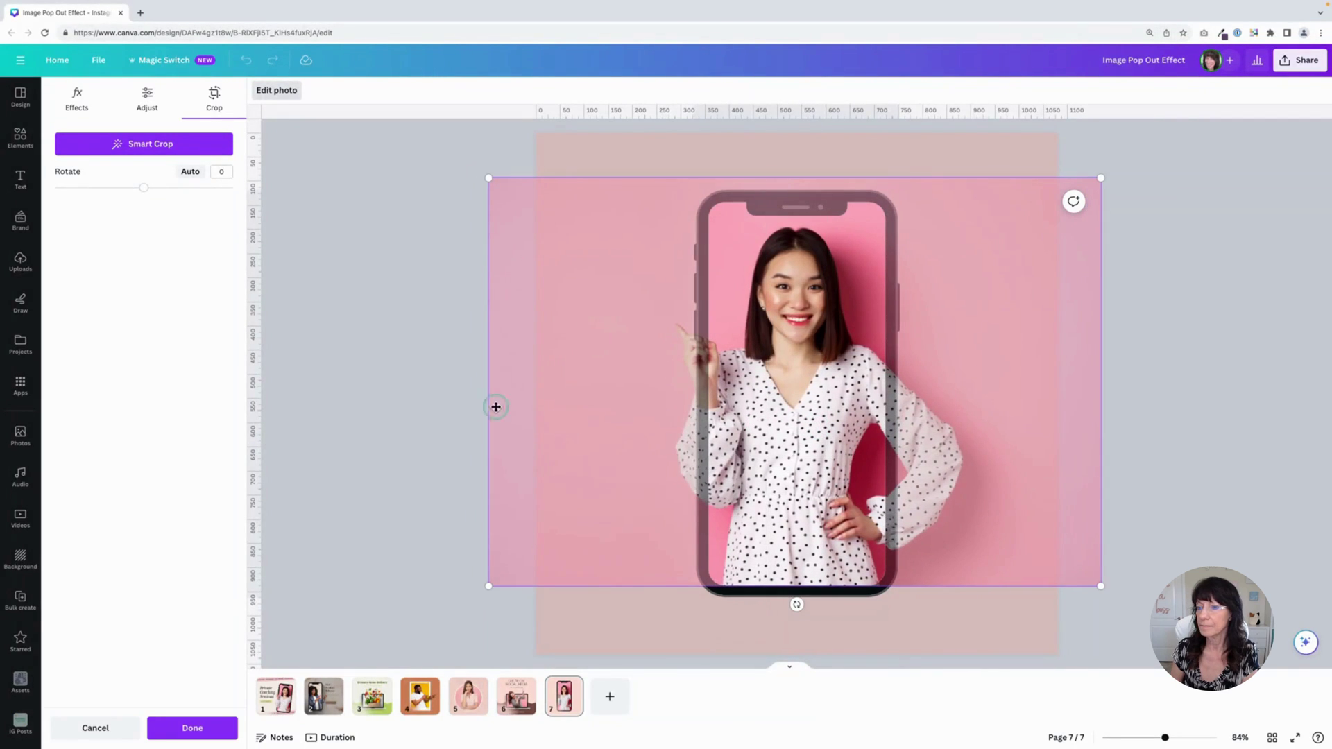
pyautogui.click(452, 389)
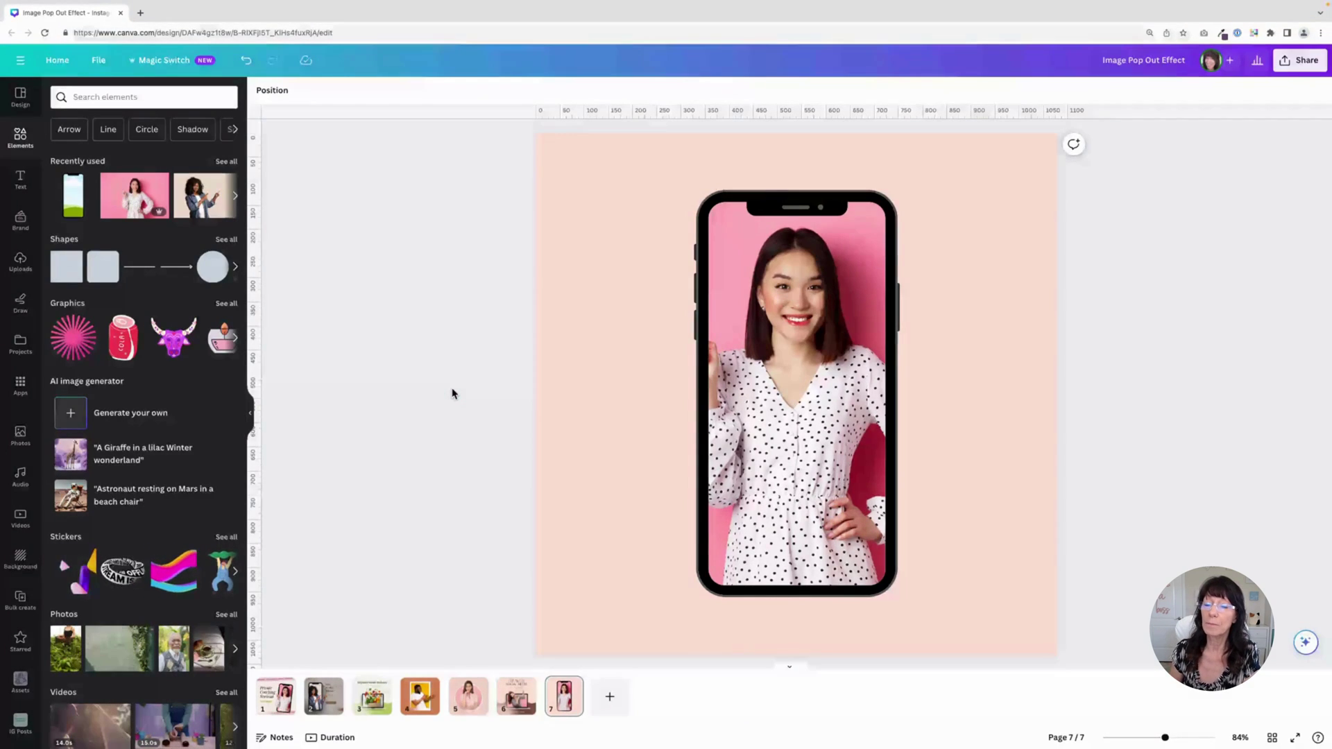
# Step: Add a second copy of the same woman's photo over the phone and remove its background with BG Remover
pyautogui.click(124, 207)
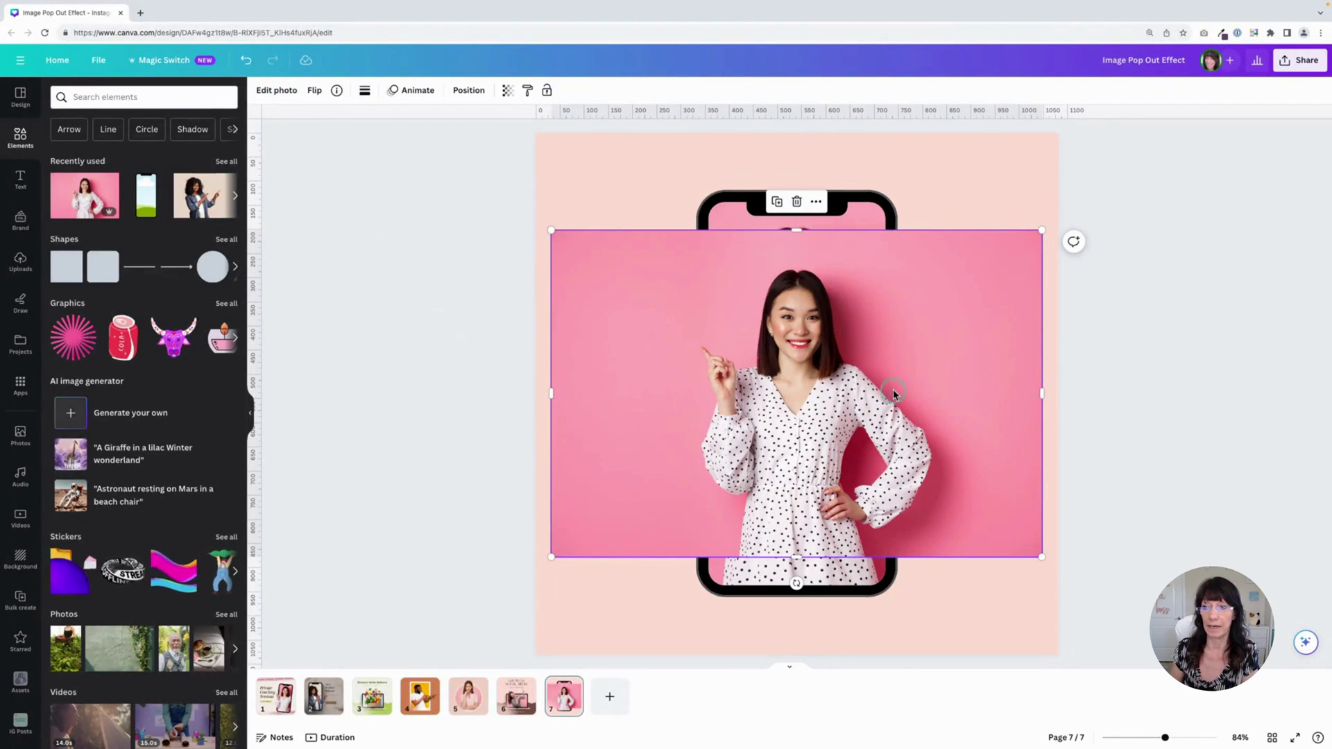
pyautogui.click(275, 90)
pyautogui.click(86, 180)
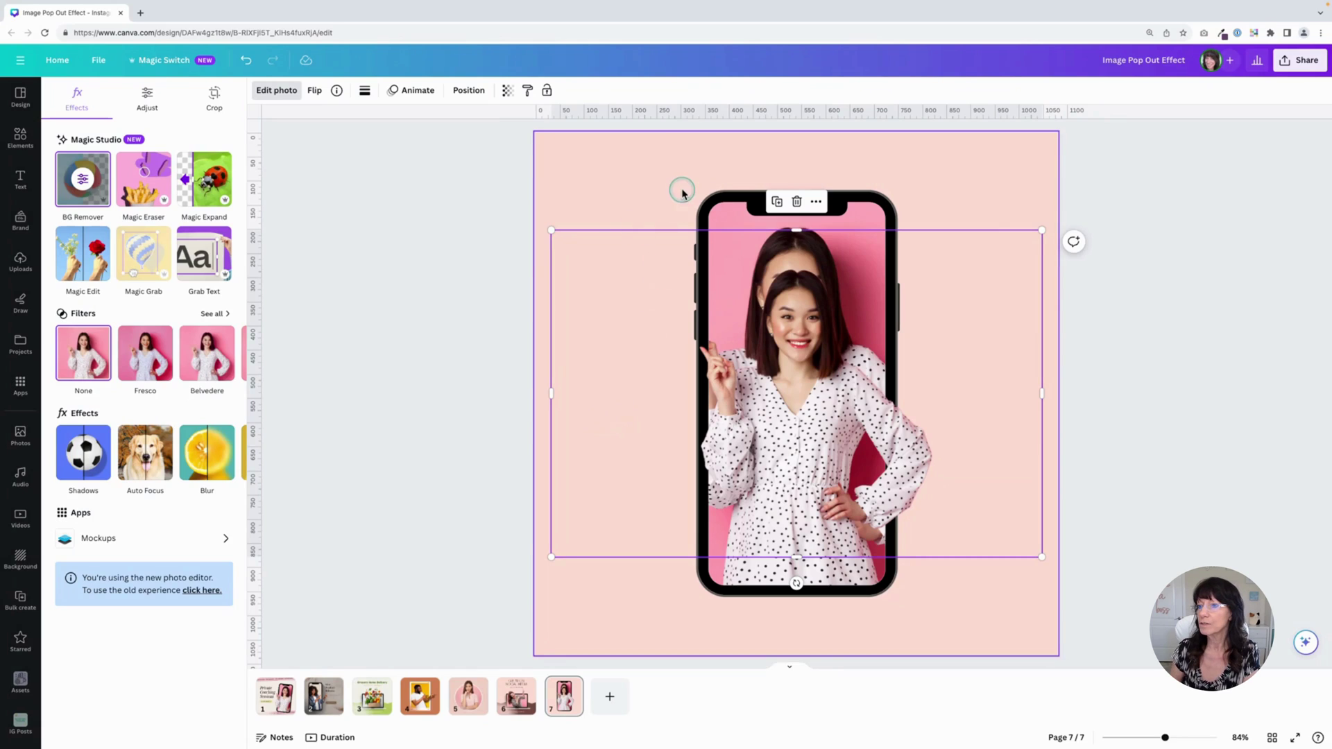
# Step: Lock the phone frame on the page
pyautogui.click(706, 201)
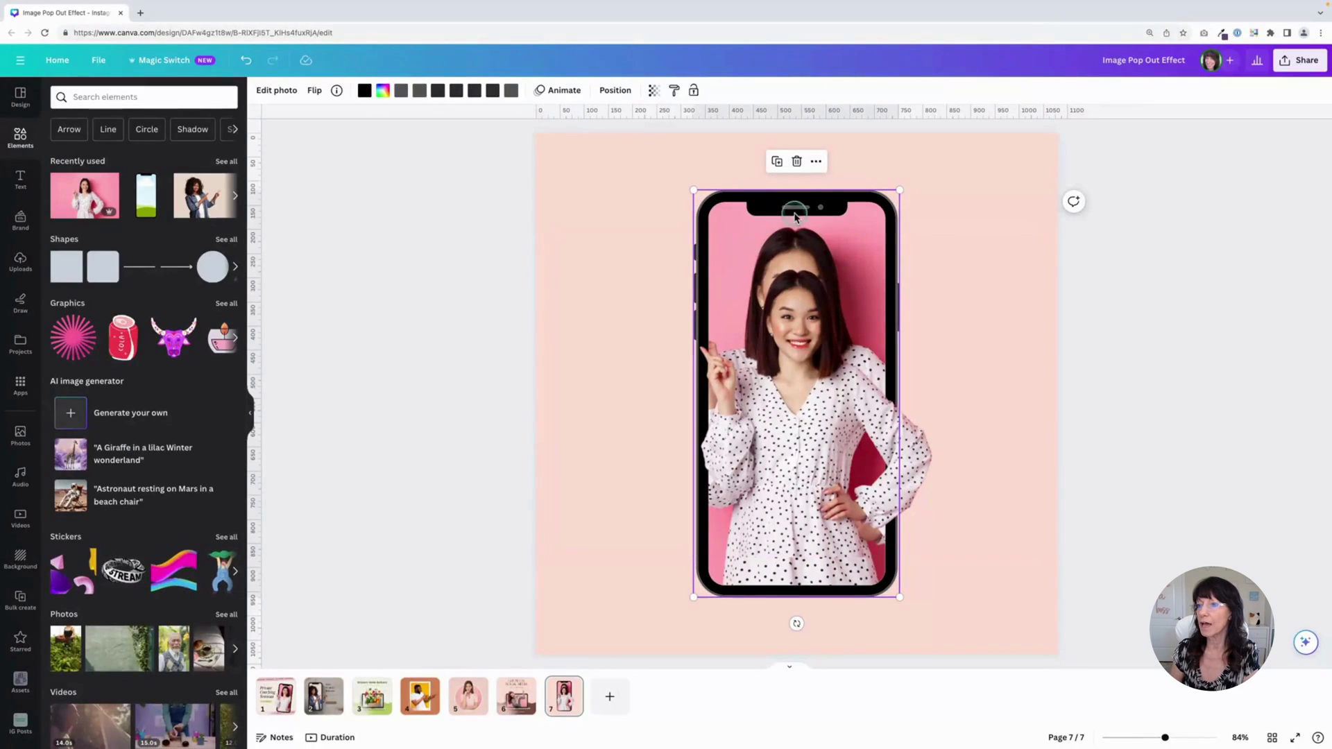
pyautogui.click(816, 162)
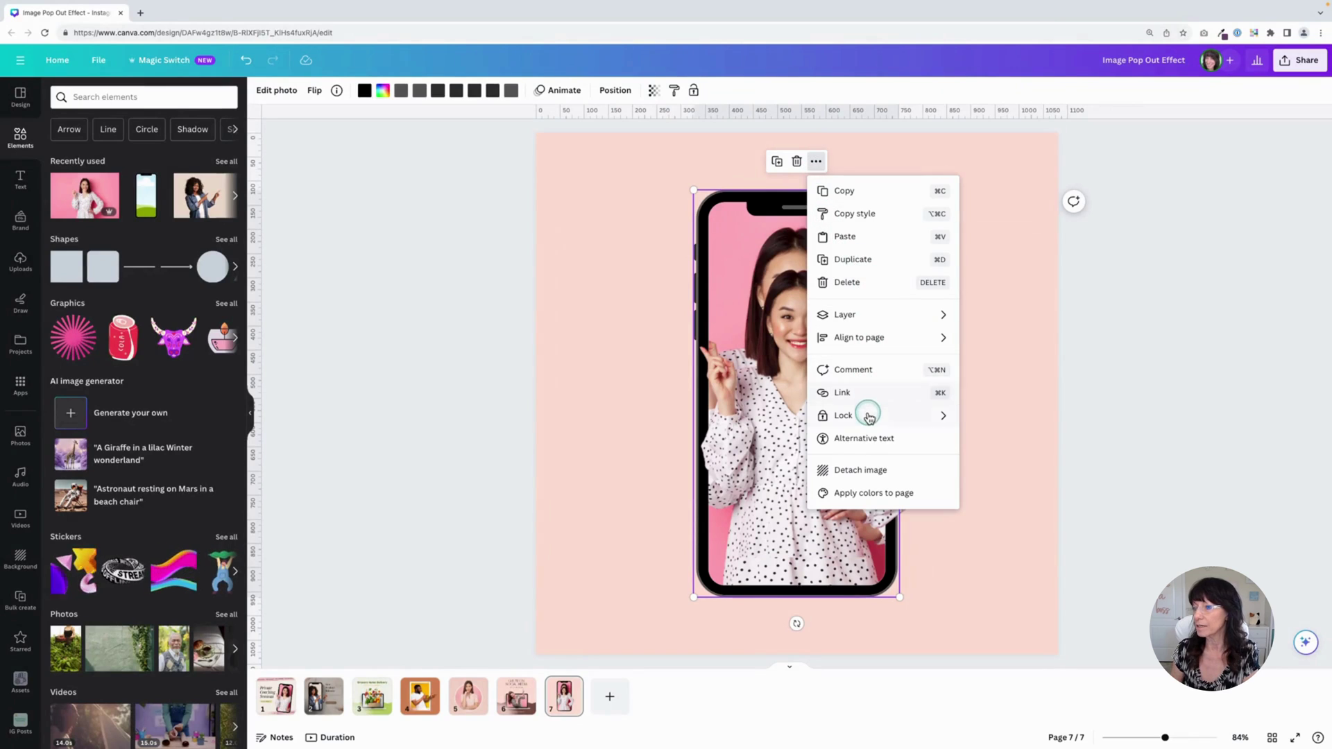
pyautogui.moveTo(900, 414)
pyautogui.click(1004, 417)
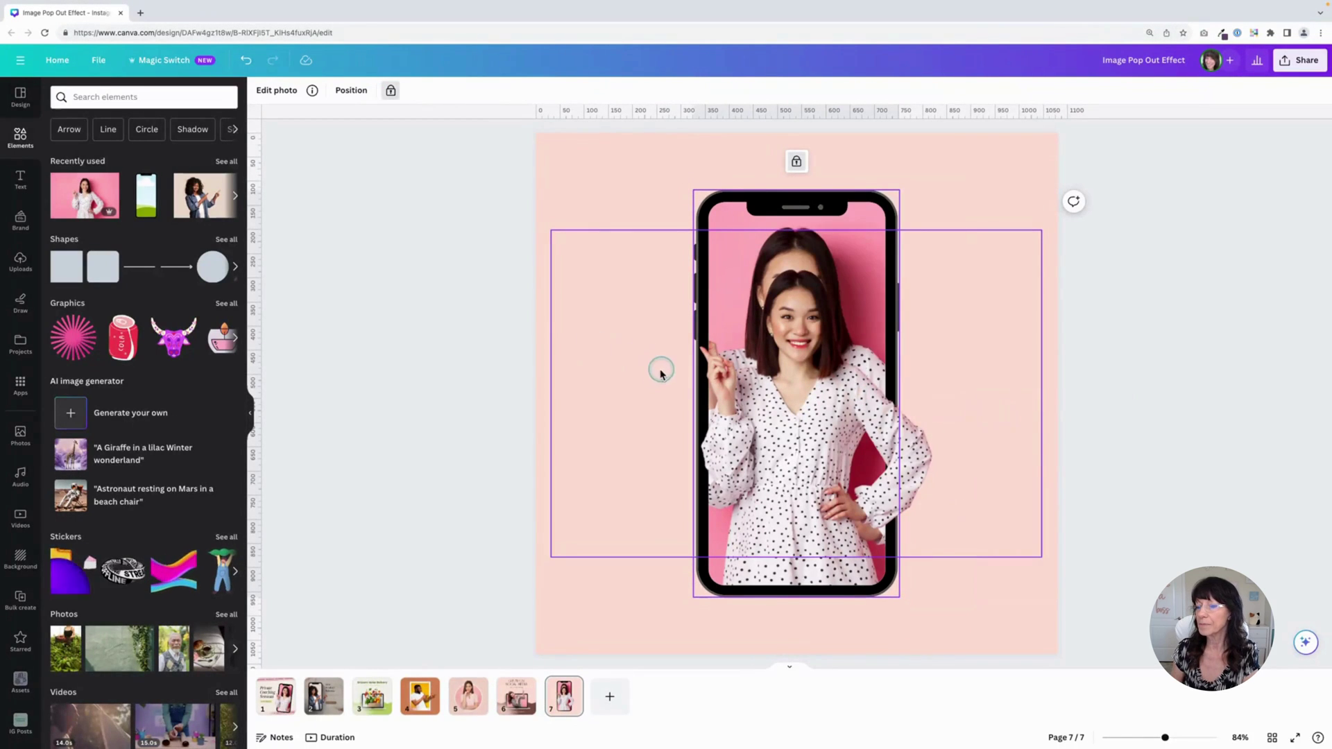
# Step: Enlarge the cutout of the woman to nearly match the framed photo's size and set its transparency to 45
pyautogui.moveTo(639, 381); pyautogui.dragTo(527, 336)
pyautogui.moveTo(927, 511); pyautogui.dragTo(1035, 584)
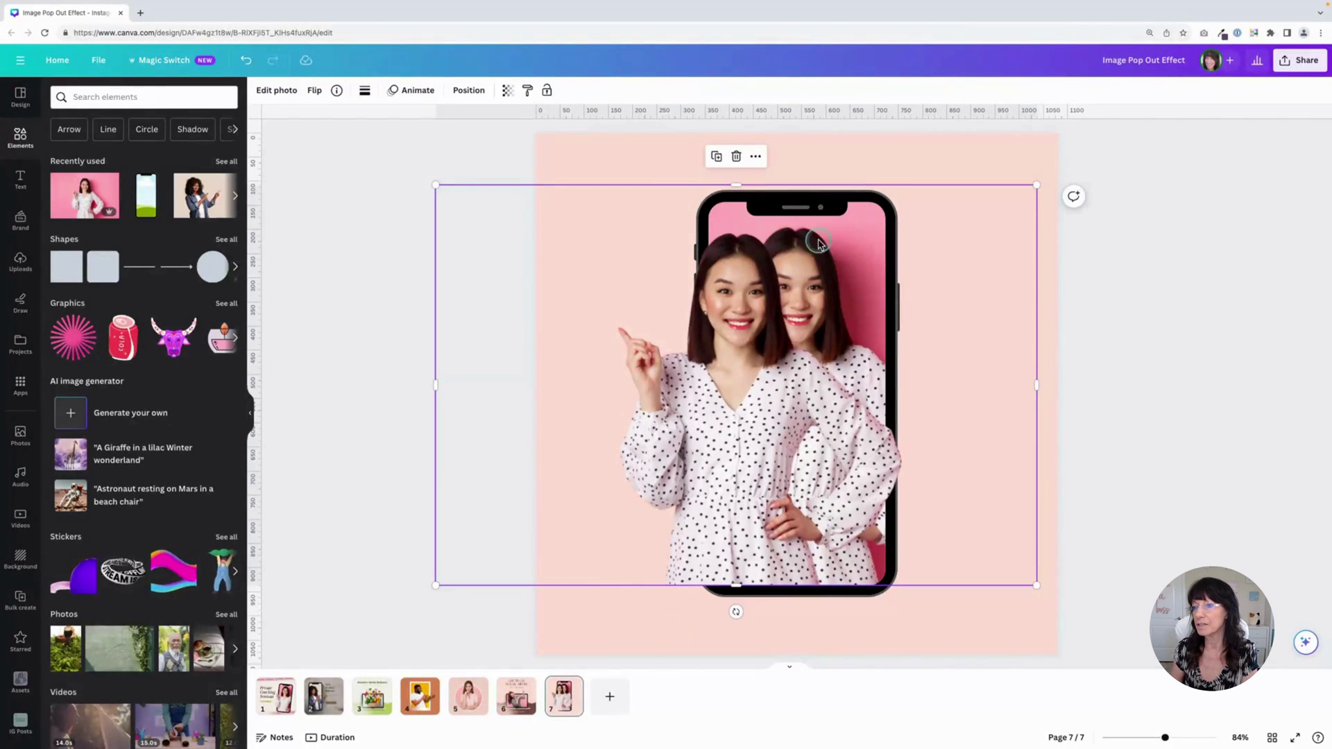
pyautogui.click(507, 90)
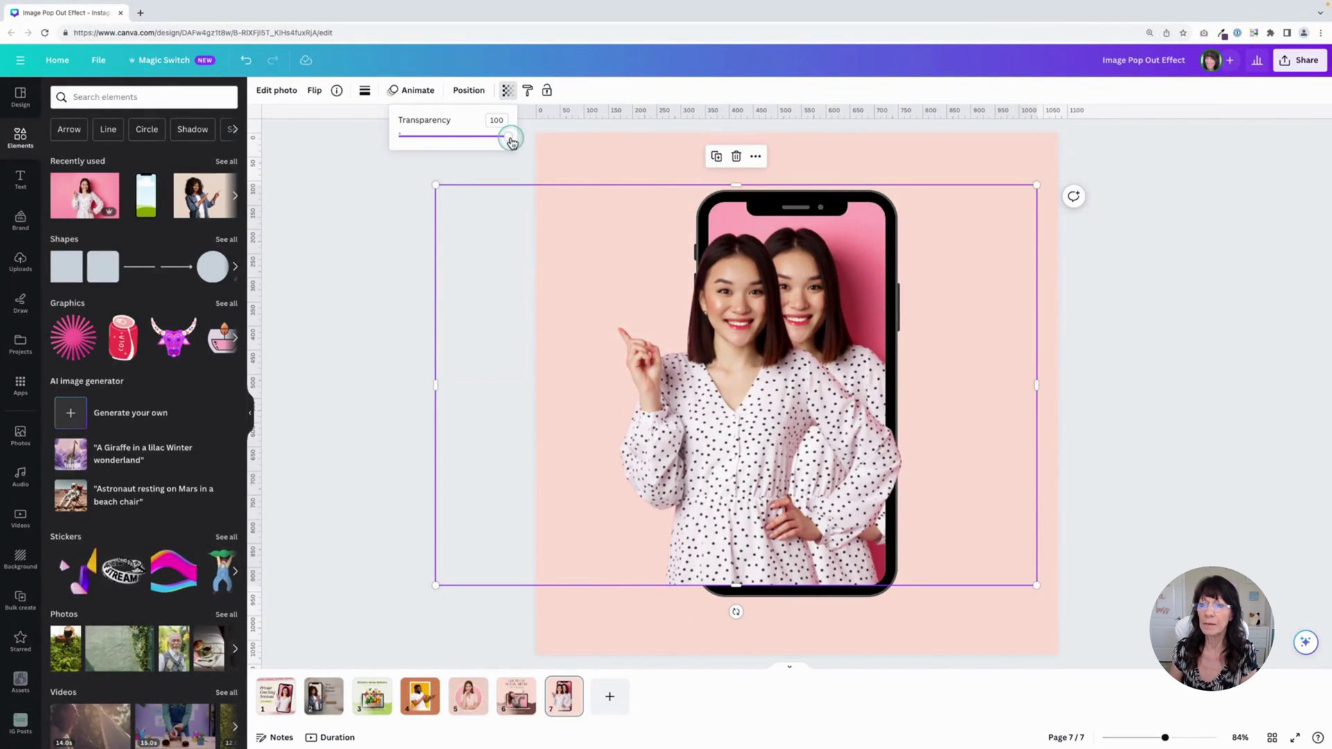
pyautogui.moveTo(511, 142); pyautogui.dragTo(448, 136)
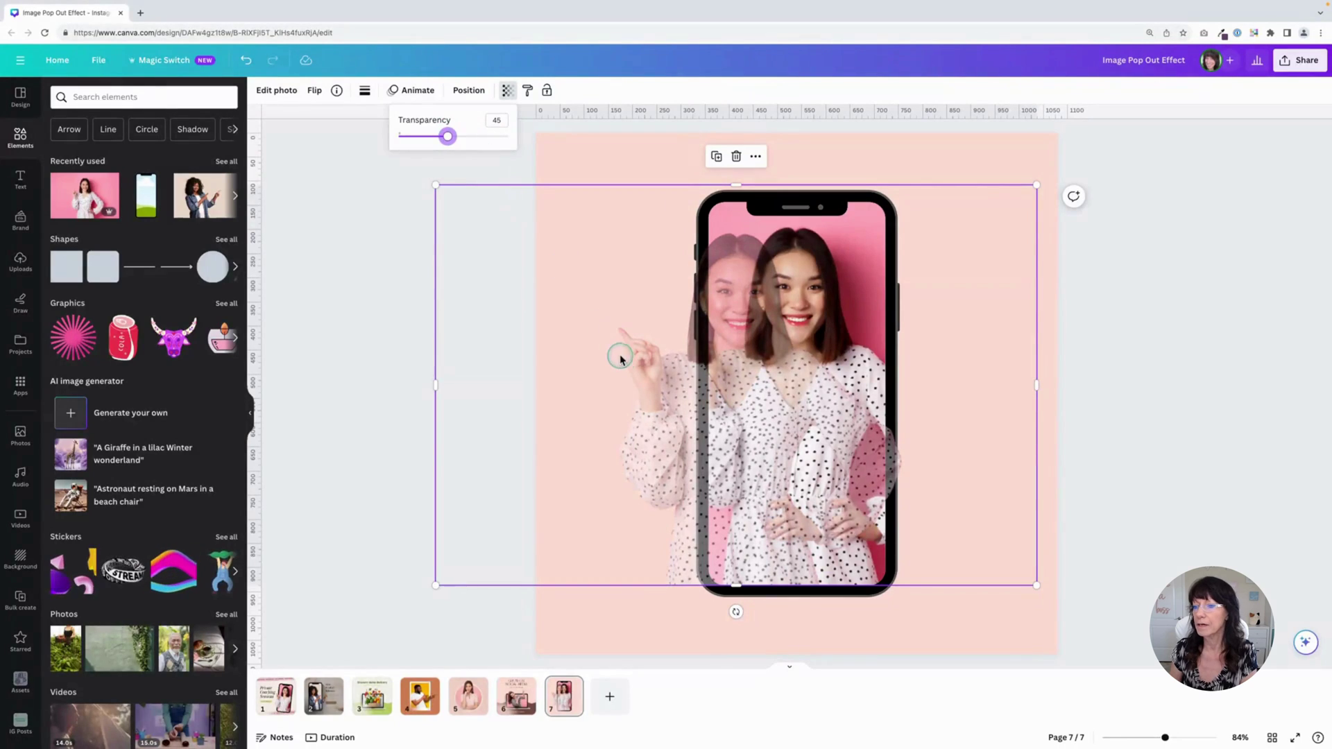
# Step: Move and resize the semi-transparent cutout so the woman lines up exactly with the photo inside the phone frame
pyautogui.moveTo(634, 381); pyautogui.dragTo(697, 398)
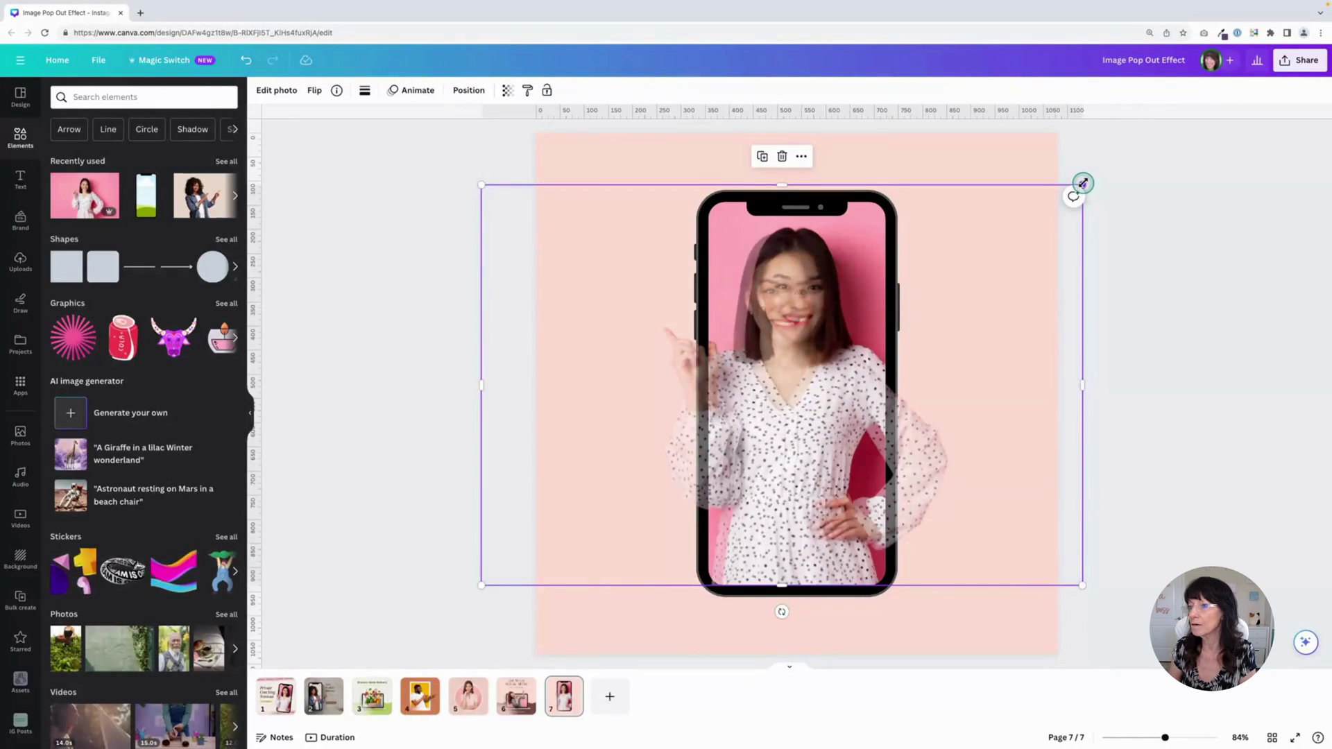
pyautogui.moveTo(1083, 183); pyautogui.dragTo(1092, 178)
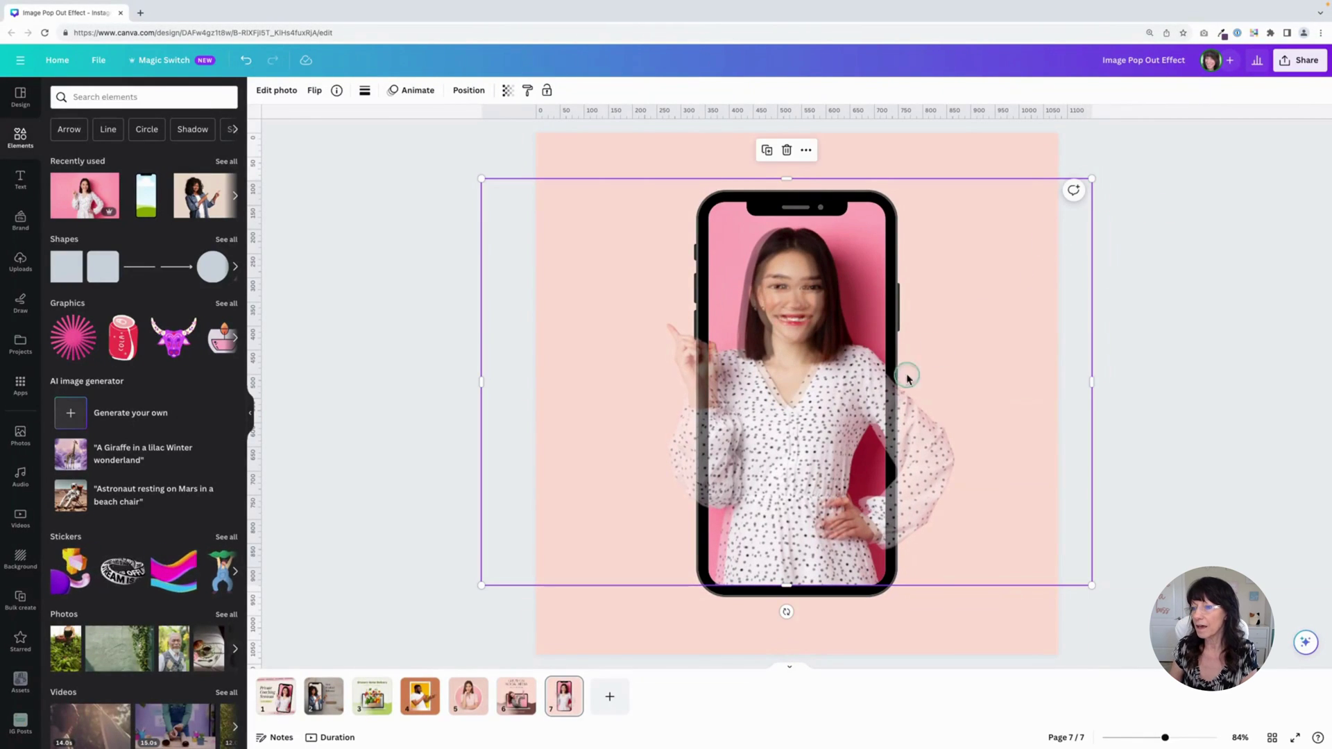
pyautogui.moveTo(768, 449); pyautogui.dragTo(773, 447)
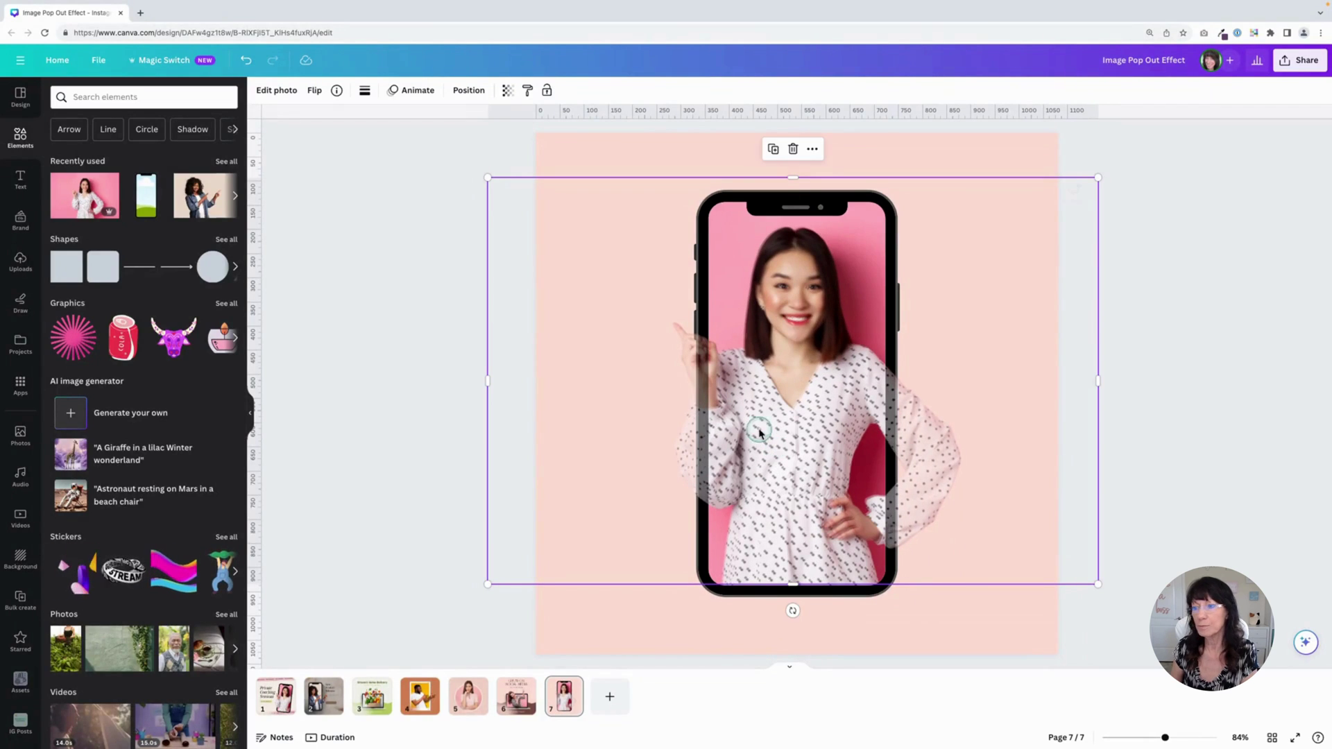
pyautogui.moveTo(490, 179); pyautogui.dragTo(493, 179)
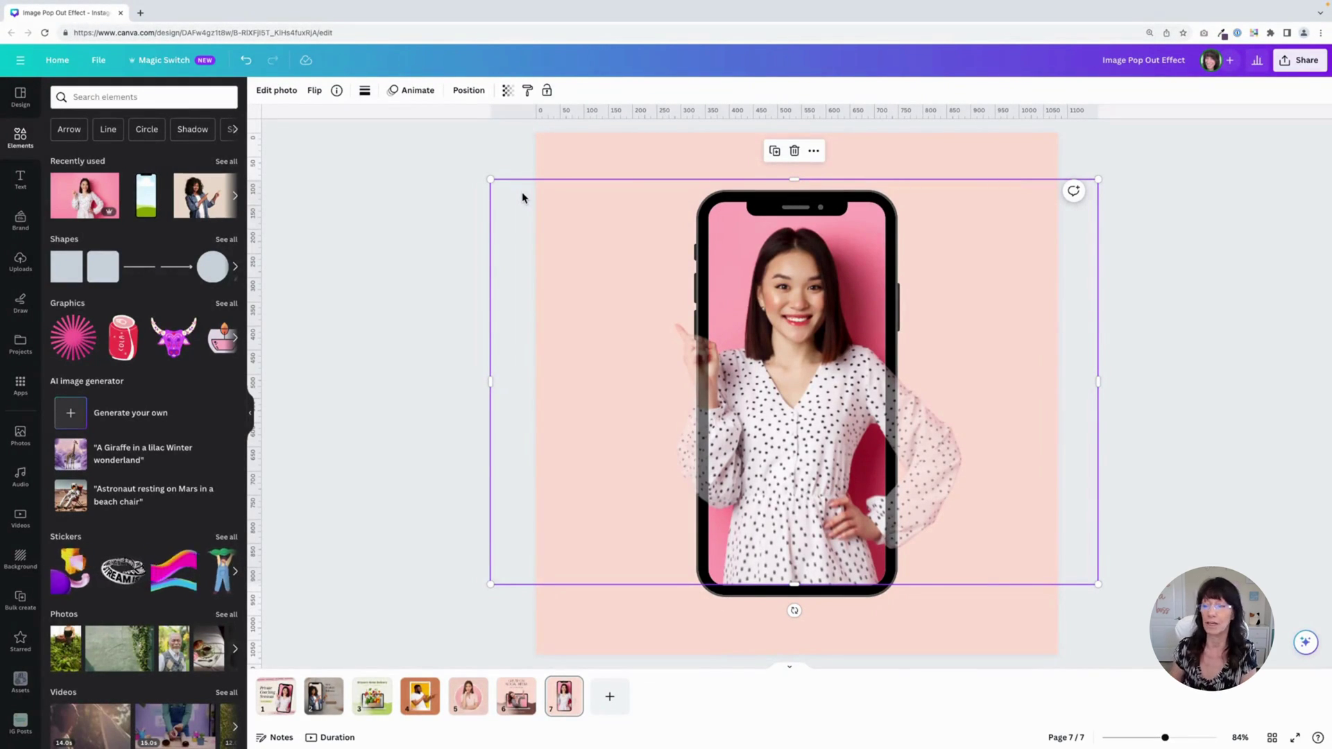
pyautogui.click(442, 222)
# Step: Set the aligned cutout's transparency back to 100
pyautogui.click(587, 348)
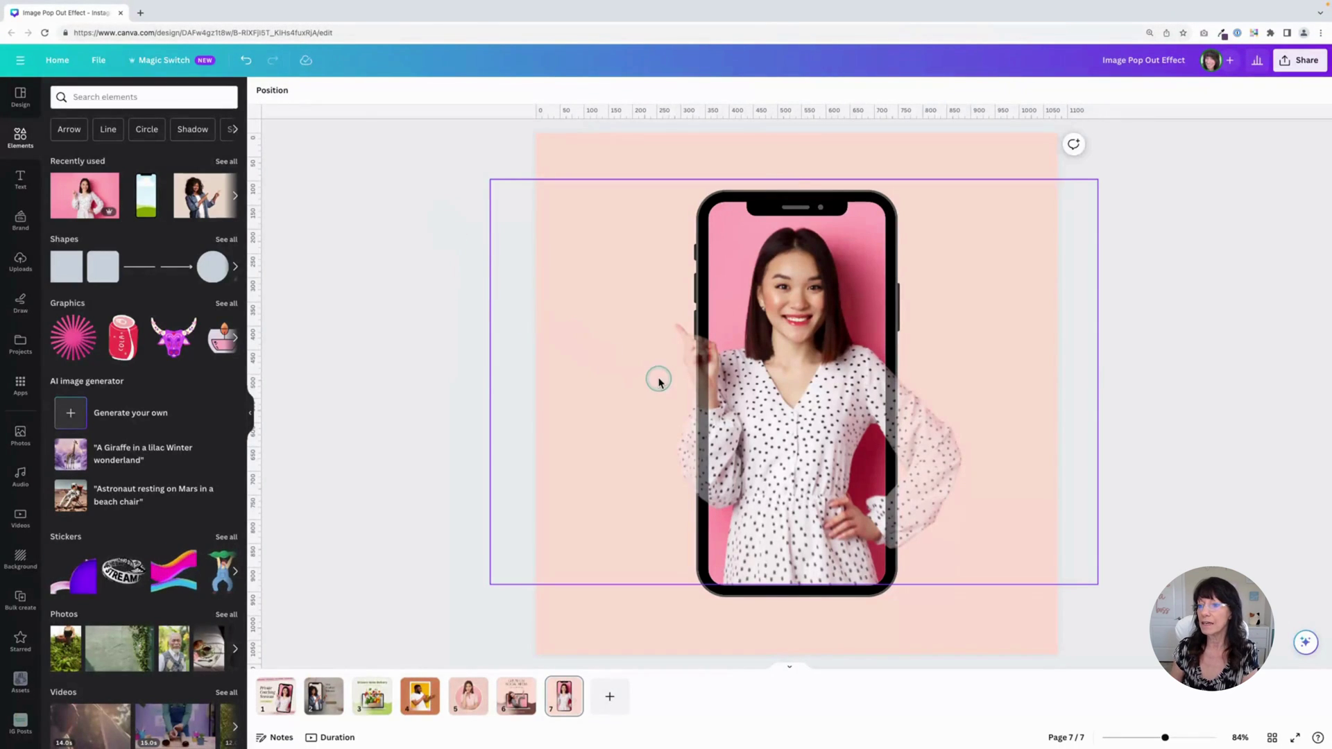
pyautogui.click(504, 92)
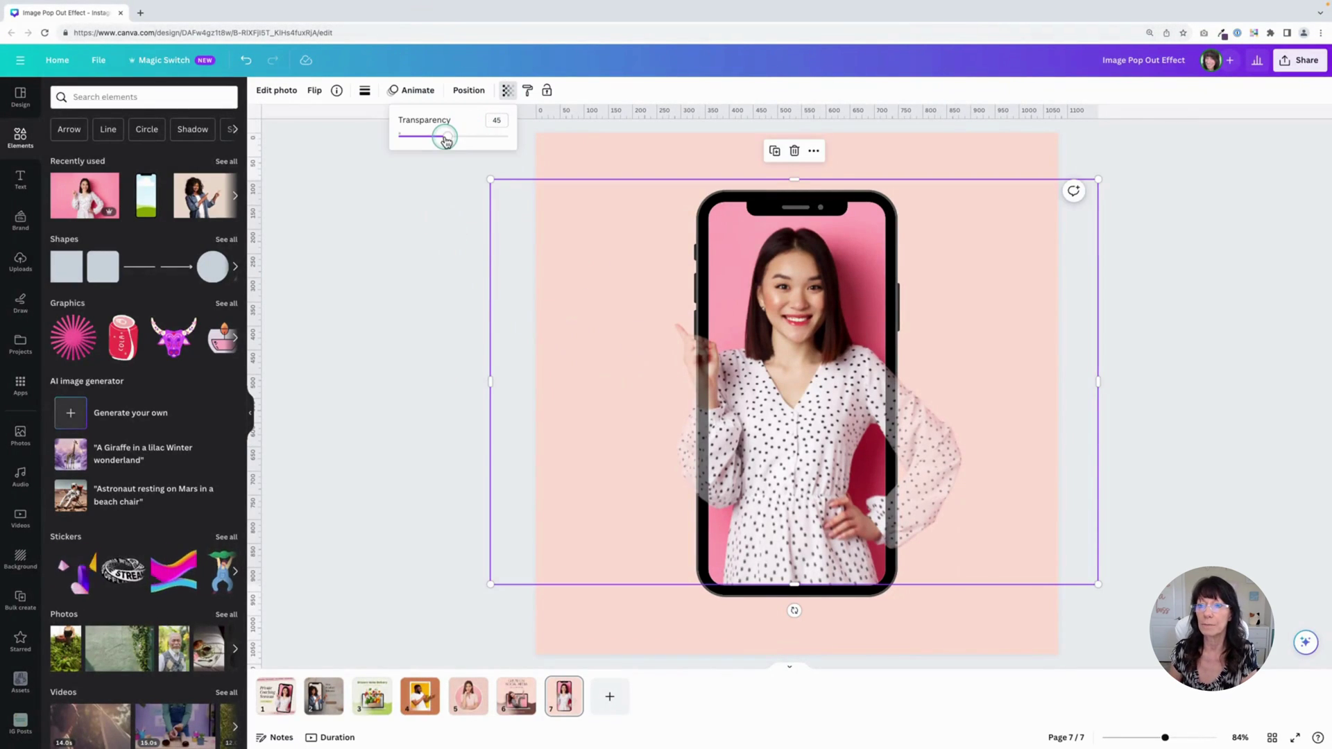
pyautogui.moveTo(447, 136); pyautogui.dragTo(510, 136)
pyautogui.click(387, 272)
pyautogui.click(386, 272)
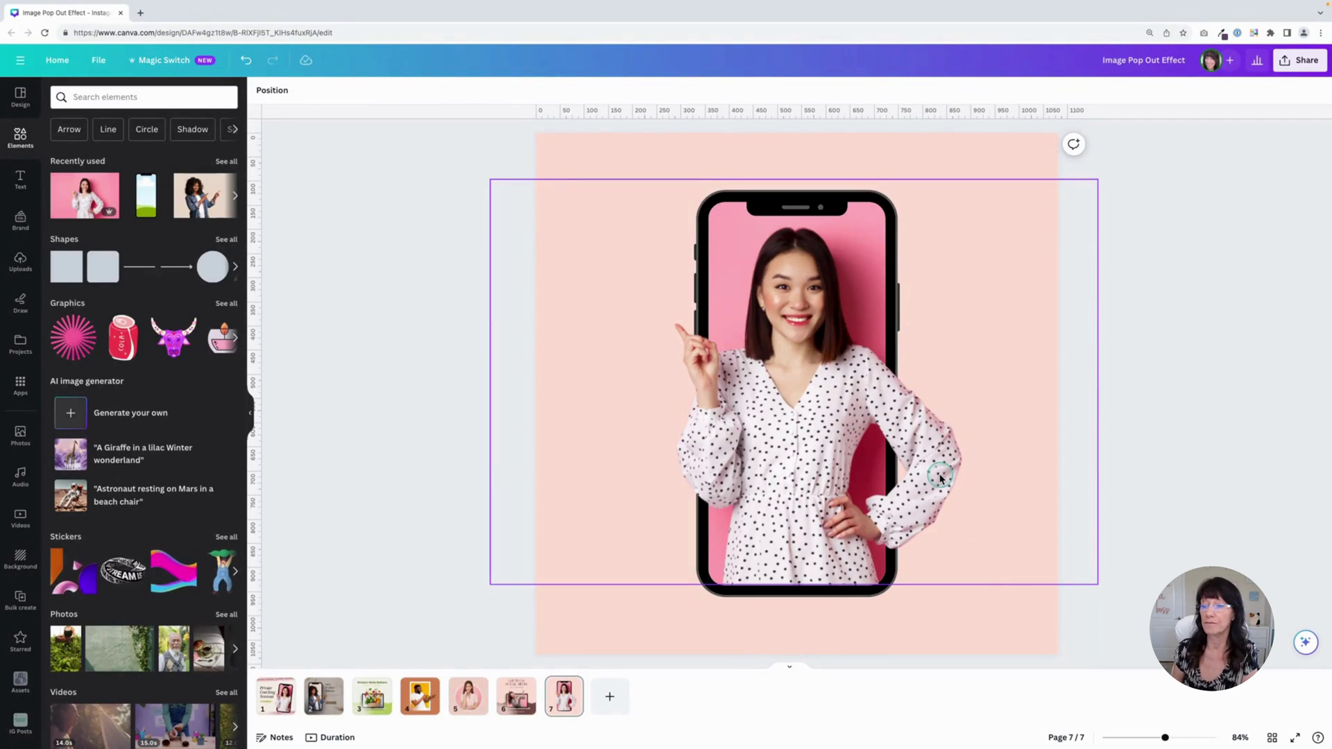
# Step: Crop the cutout's right edge to inside the phone screen and trim its bottom edge slightly, keeping the pointing arm outside the frame
pyautogui.click(928, 446)
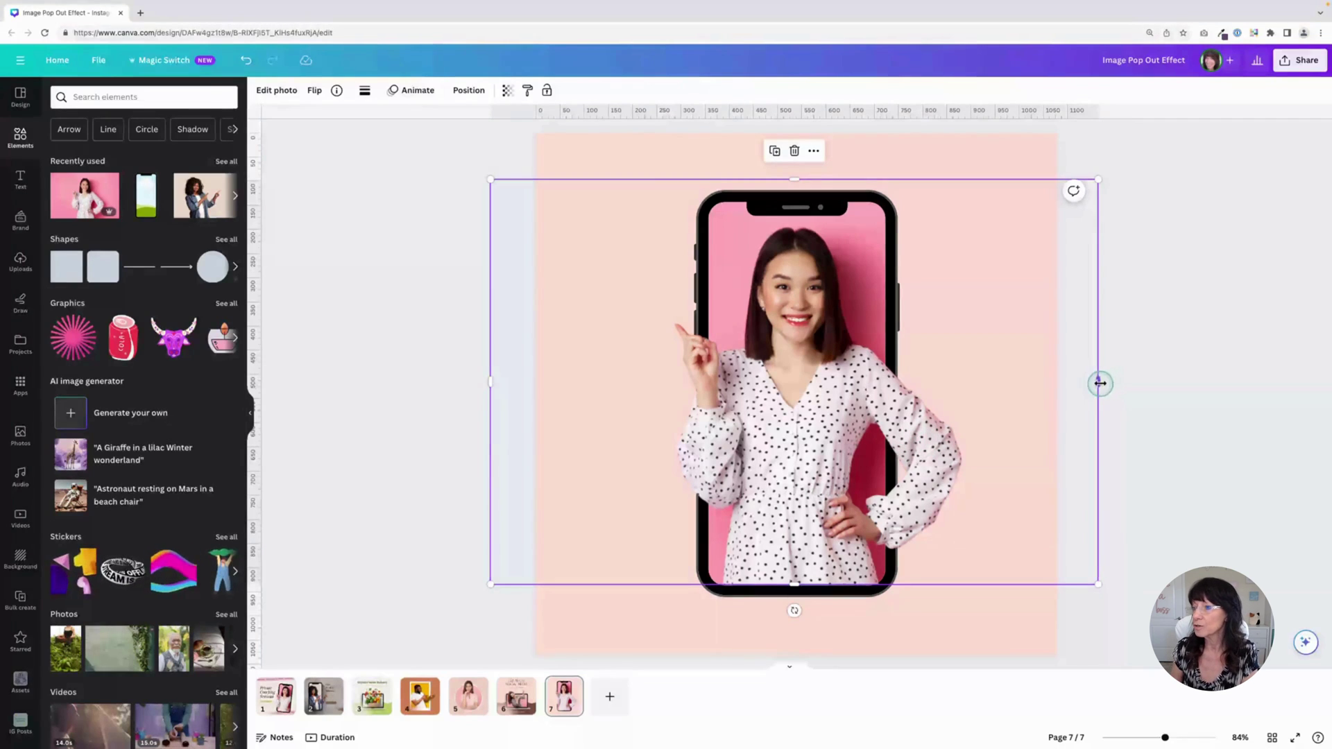
pyautogui.moveTo(1098, 383); pyautogui.dragTo(879, 380)
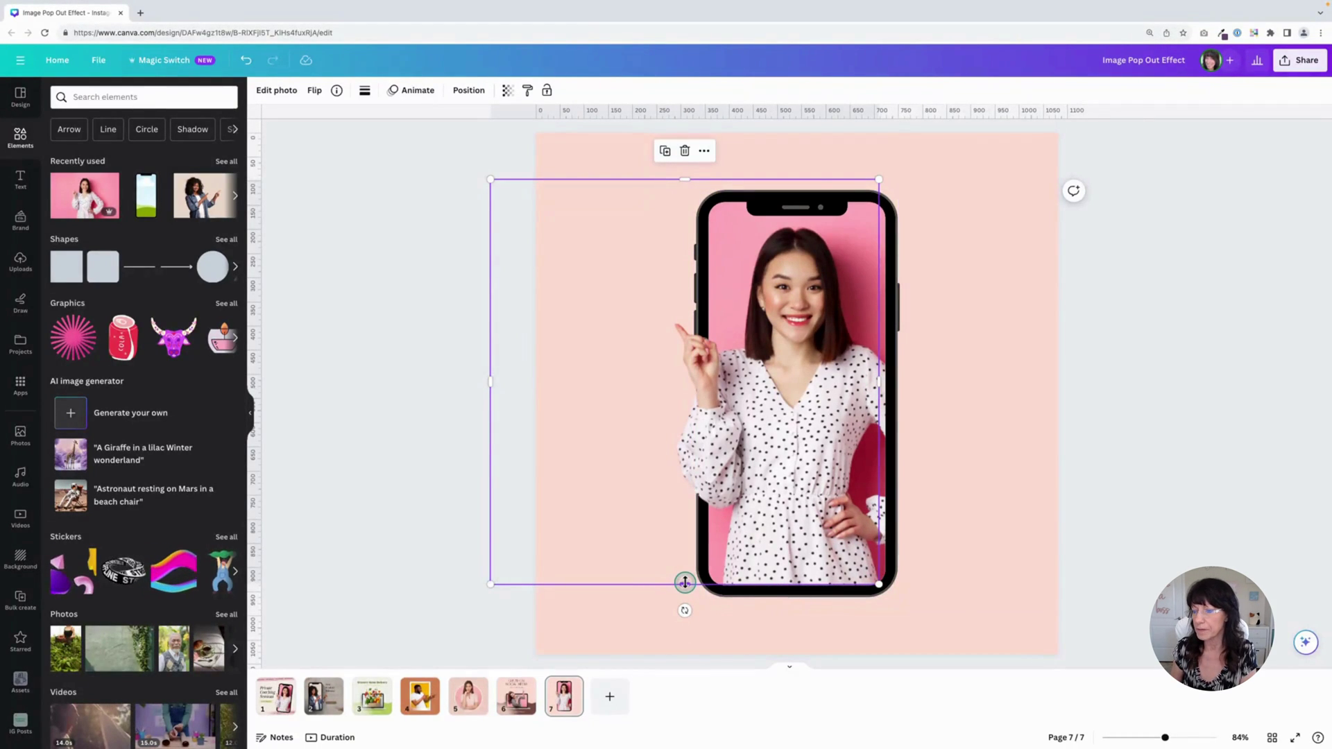
pyautogui.moveTo(685, 583); pyautogui.dragTo(684, 574)
pyautogui.click(650, 610)
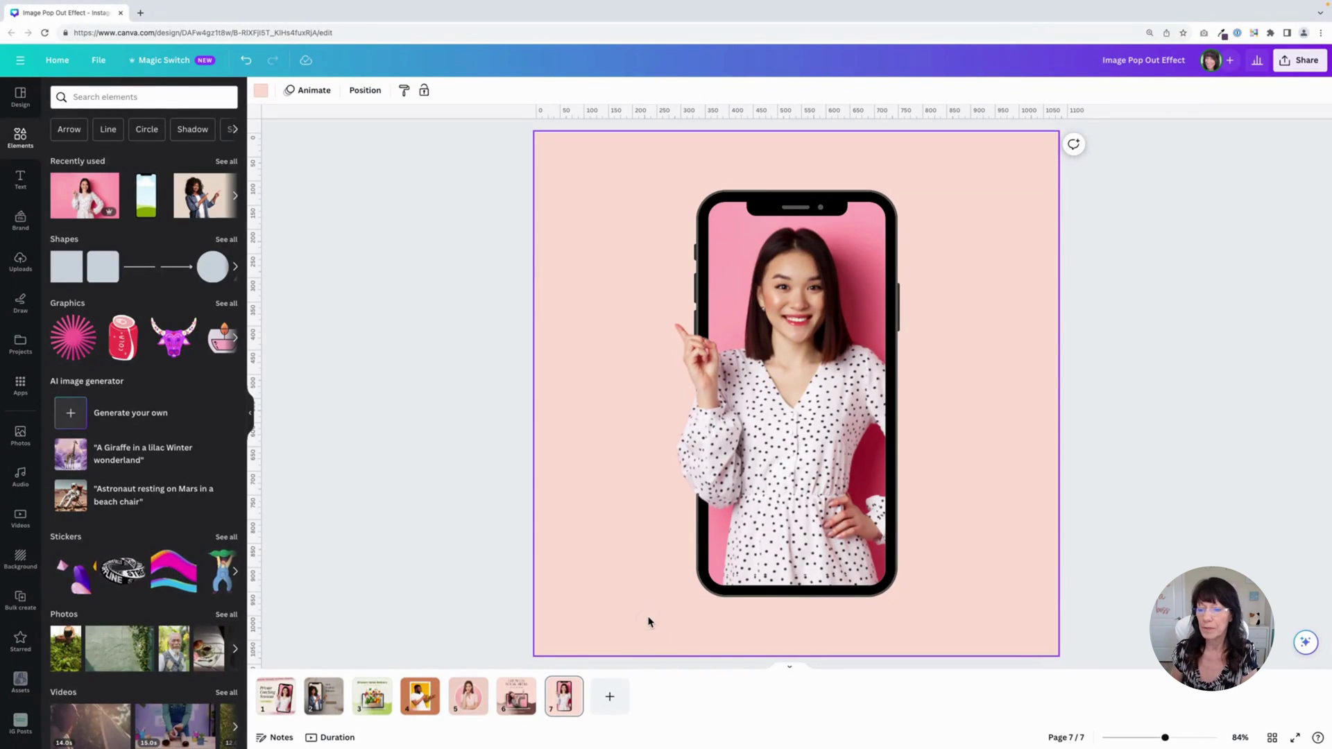
pyautogui.click(646, 641)
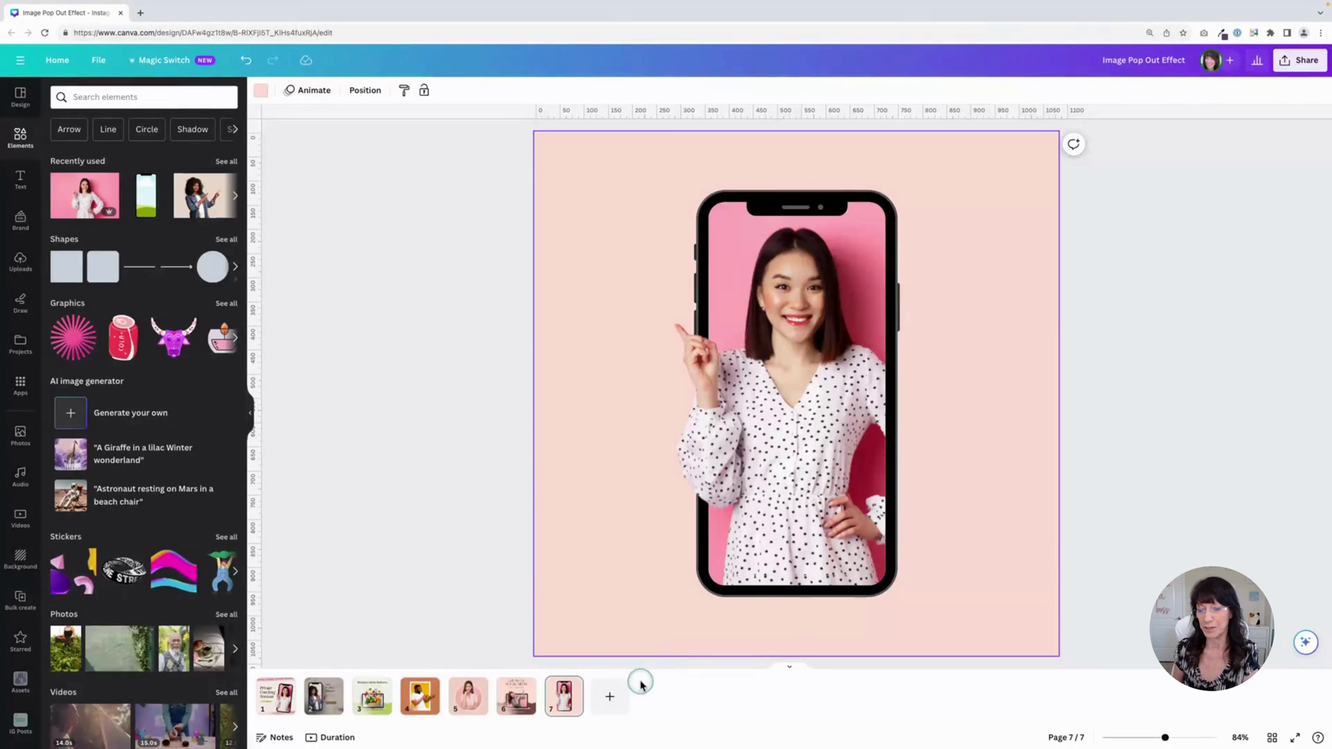
# Step: Add another blank page with the smartphone frame centred on it, enlarged to about three quarters of the page height
pyautogui.click(610, 696)
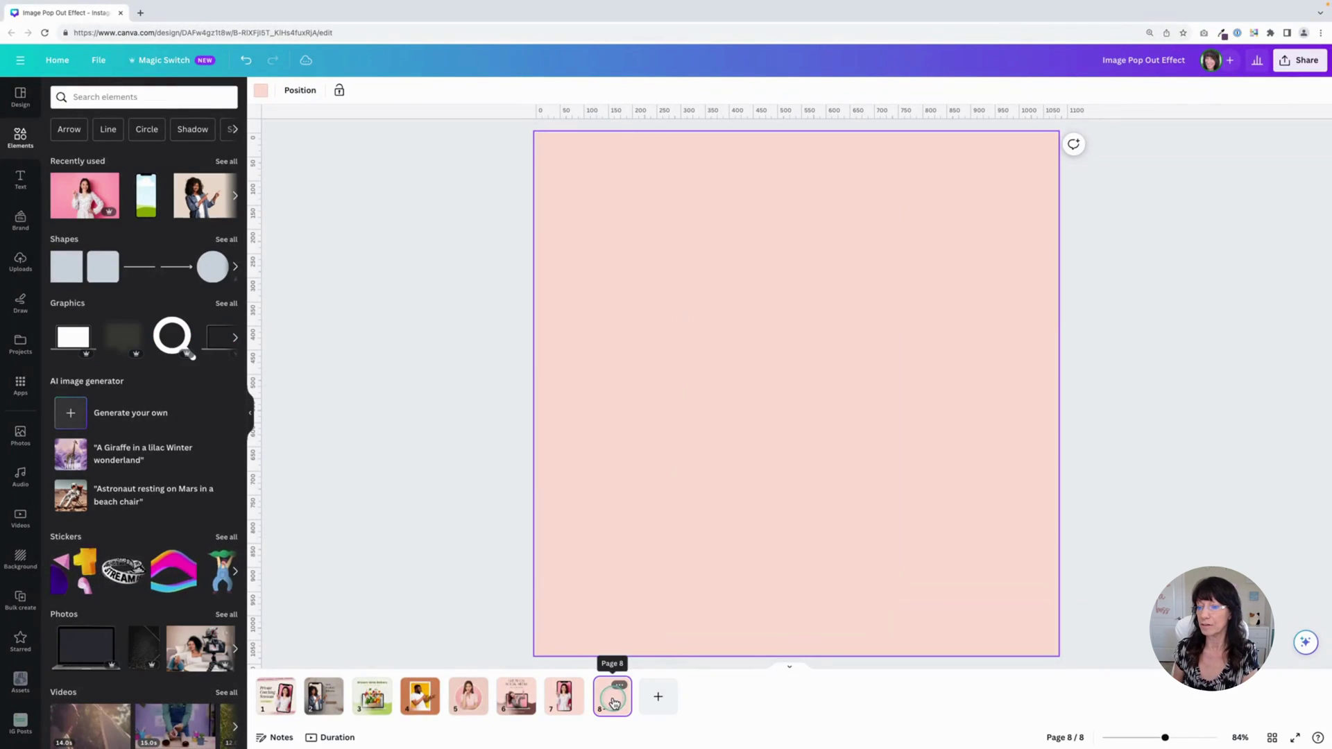
pyautogui.click(146, 197)
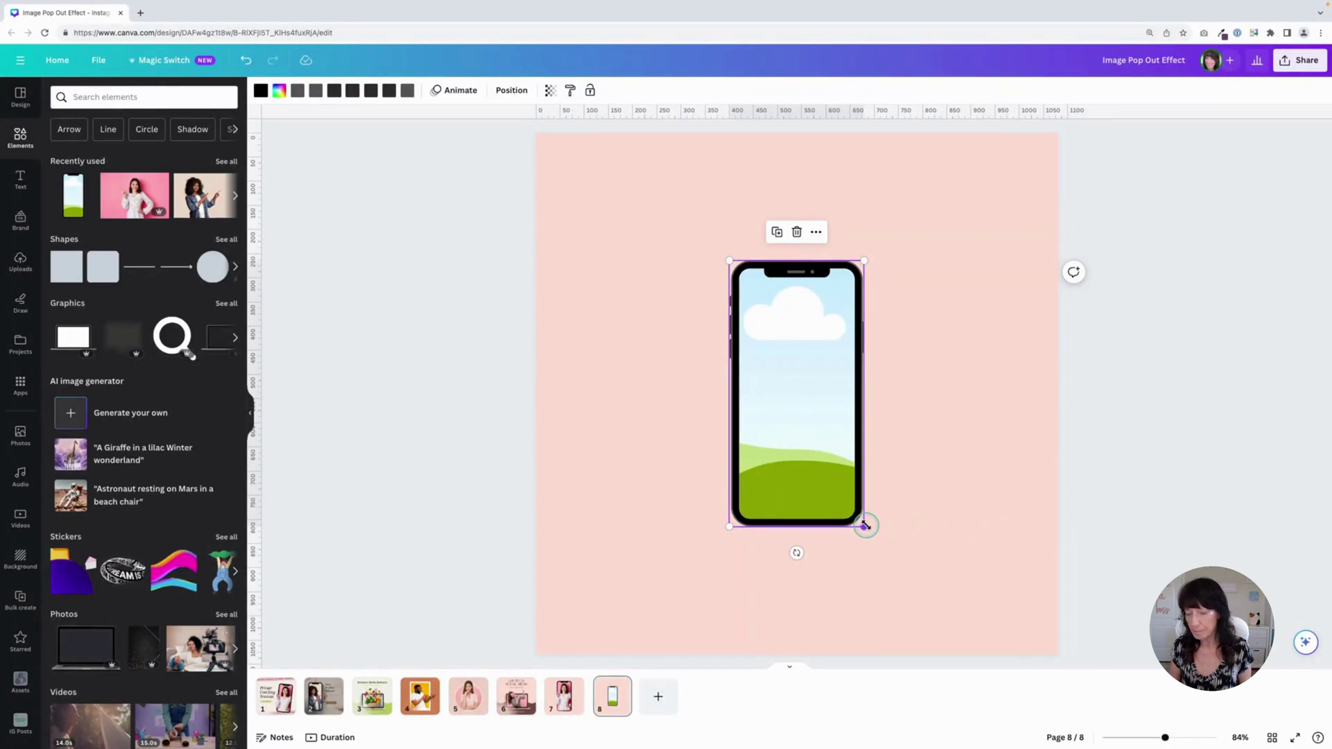
pyautogui.moveTo(865, 525); pyautogui.dragTo(930, 580)
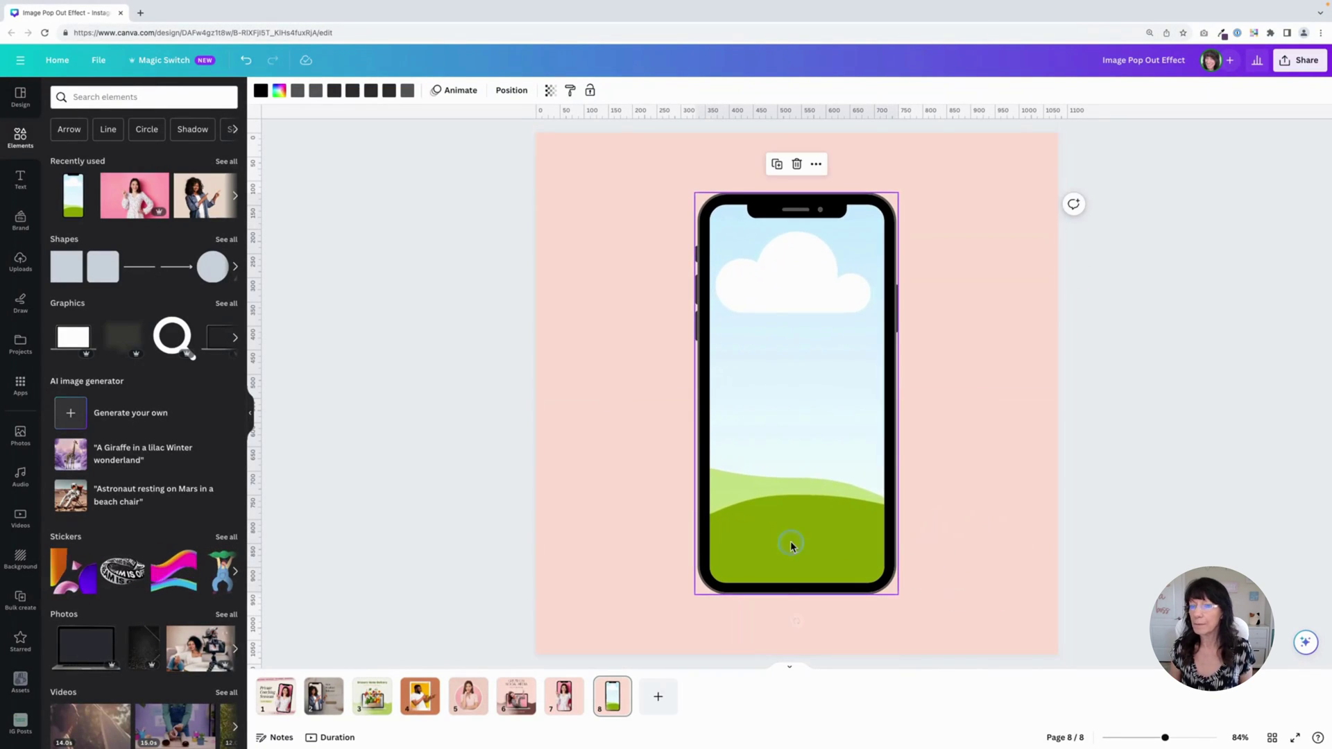
# Step: Fill the phone frame with the recently used photo of the pointing woman on pink, enlarging it slightly and centring her within the frame
pyautogui.moveTo(133, 195); pyautogui.dragTo(789, 374)
pyautogui.doubleClick(795, 382)
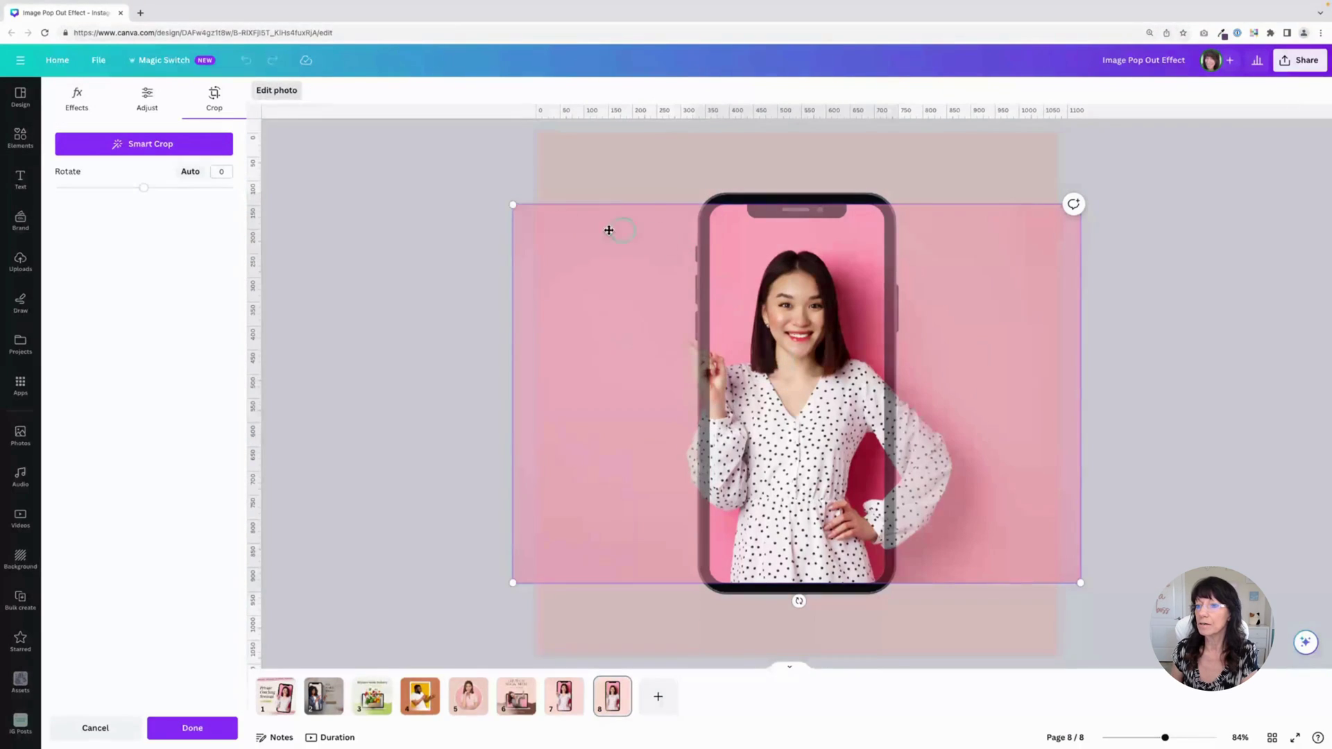
pyautogui.moveTo(511, 202); pyautogui.dragTo(485, 179)
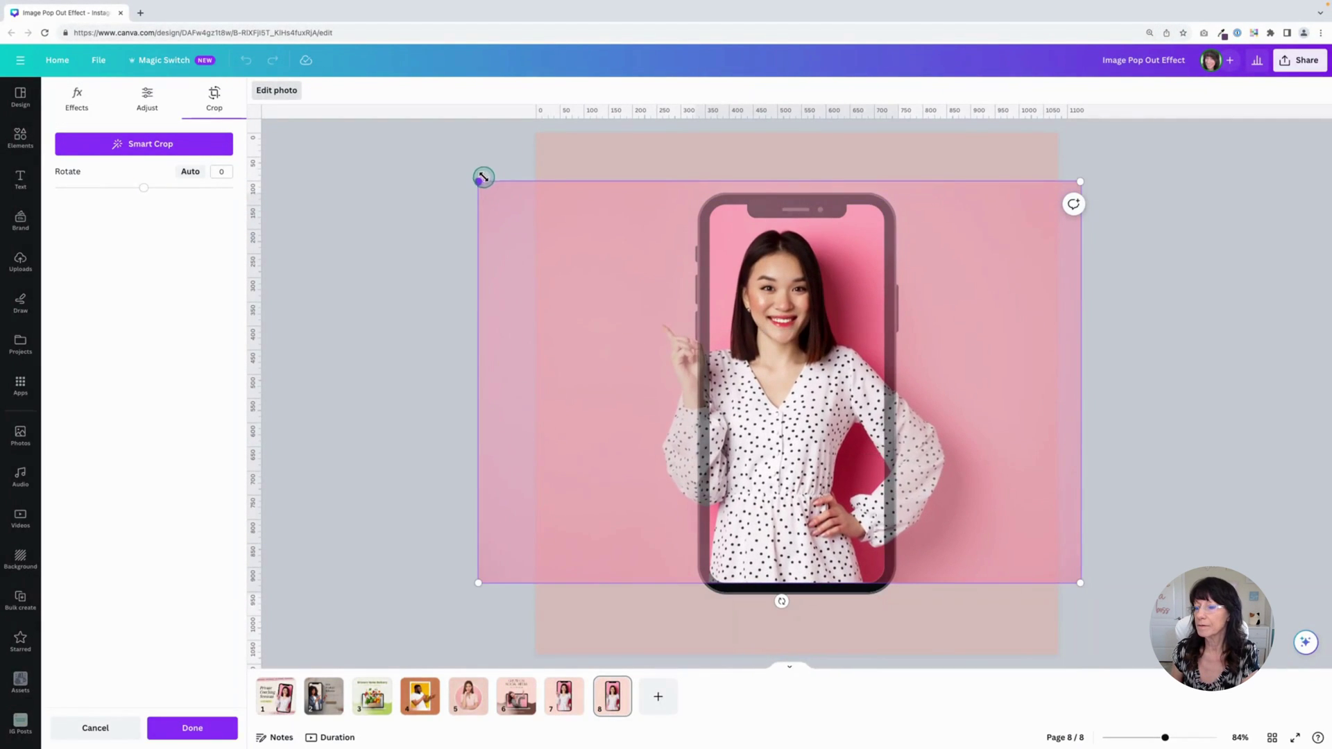
pyautogui.moveTo(807, 453); pyautogui.dragTo(825, 455)
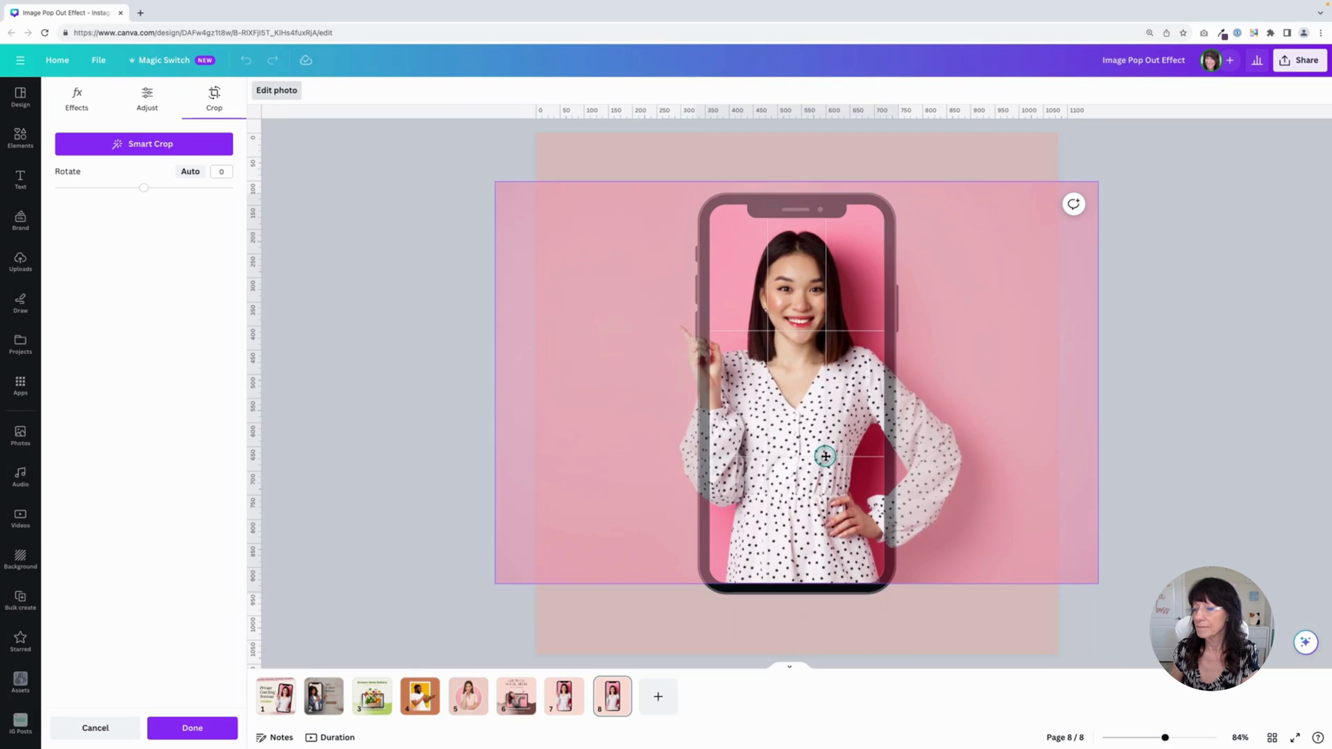
pyautogui.click(427, 468)
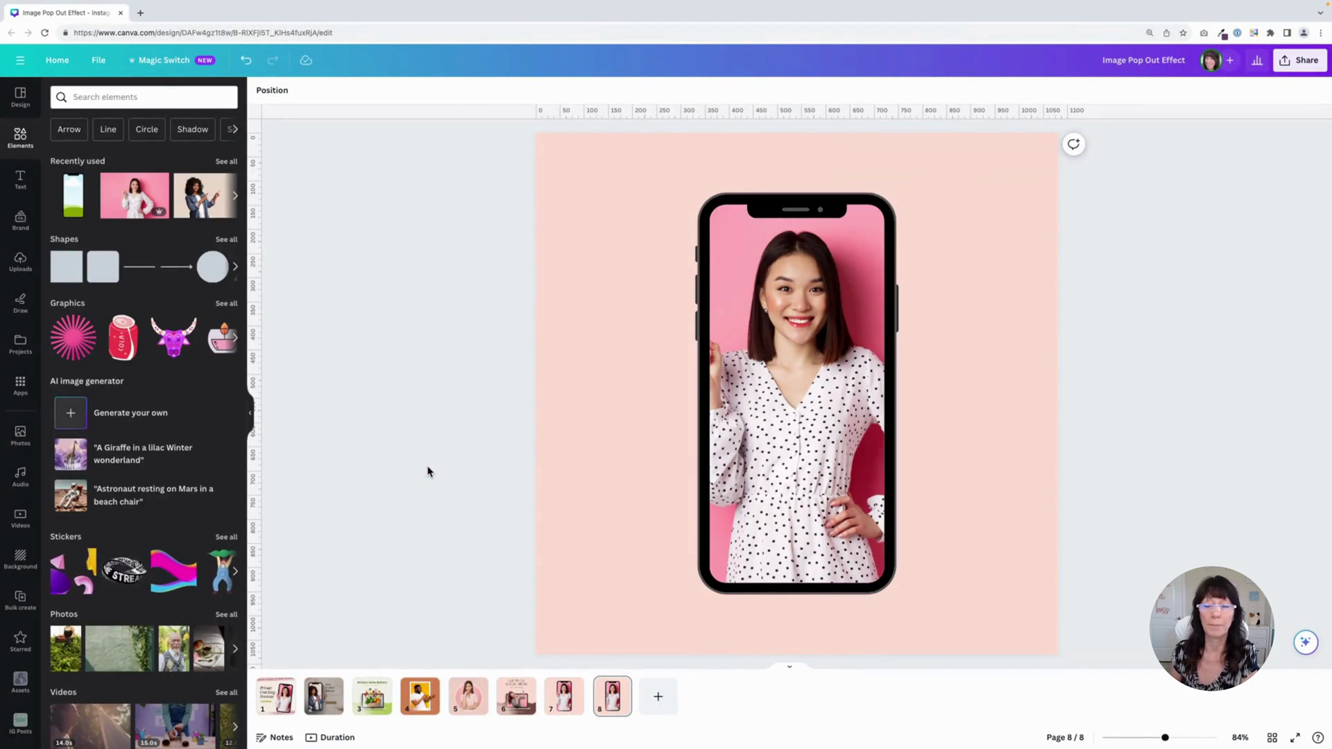
# Step: Apply Magic Grab to the phone frame's photo to extract the woman as a separate cutout
pyautogui.click(775, 415)
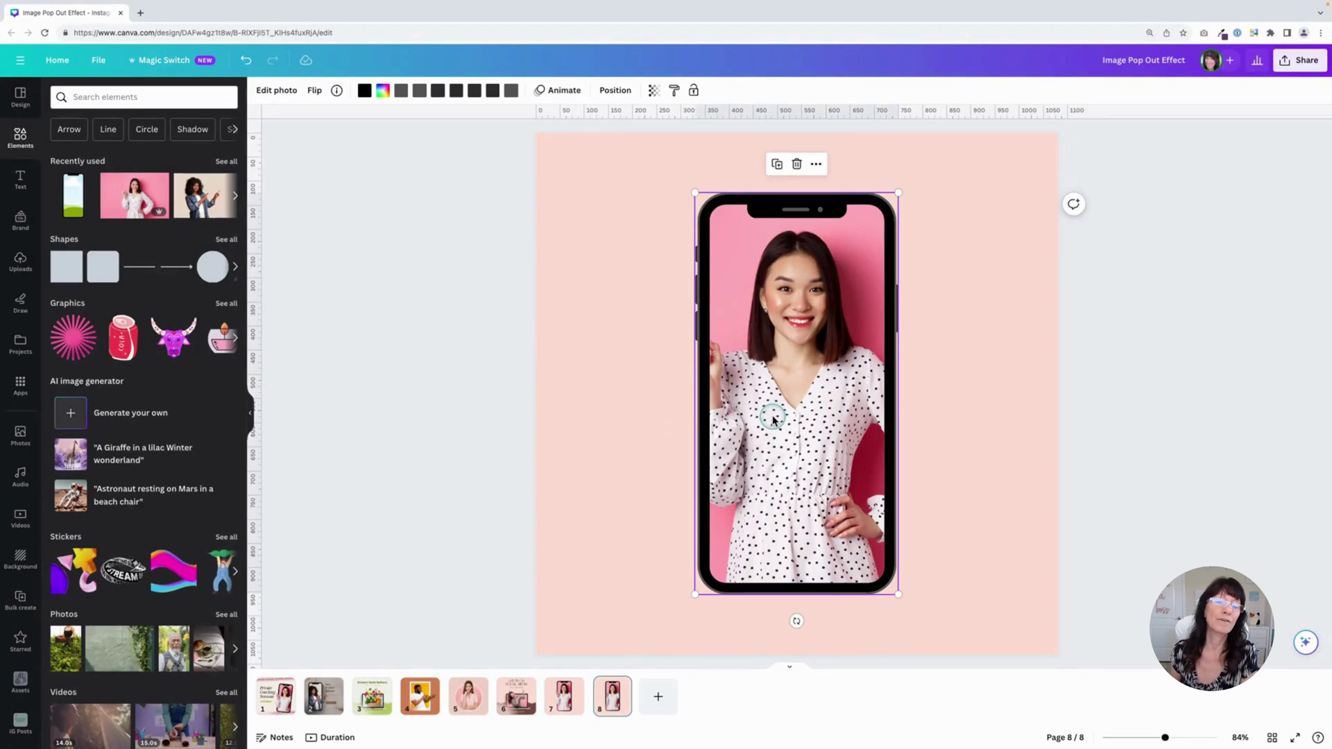
pyautogui.click(282, 91)
pyautogui.click(145, 286)
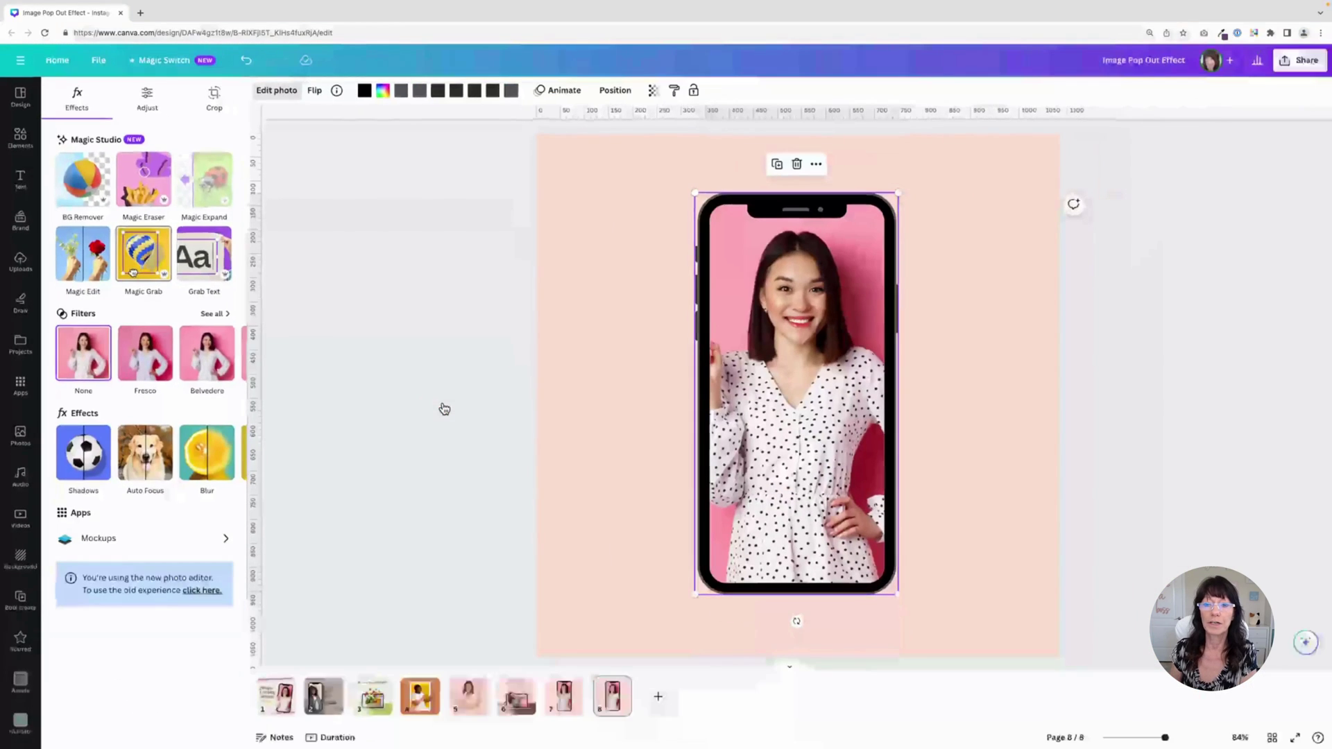
pyautogui.click(420, 420)
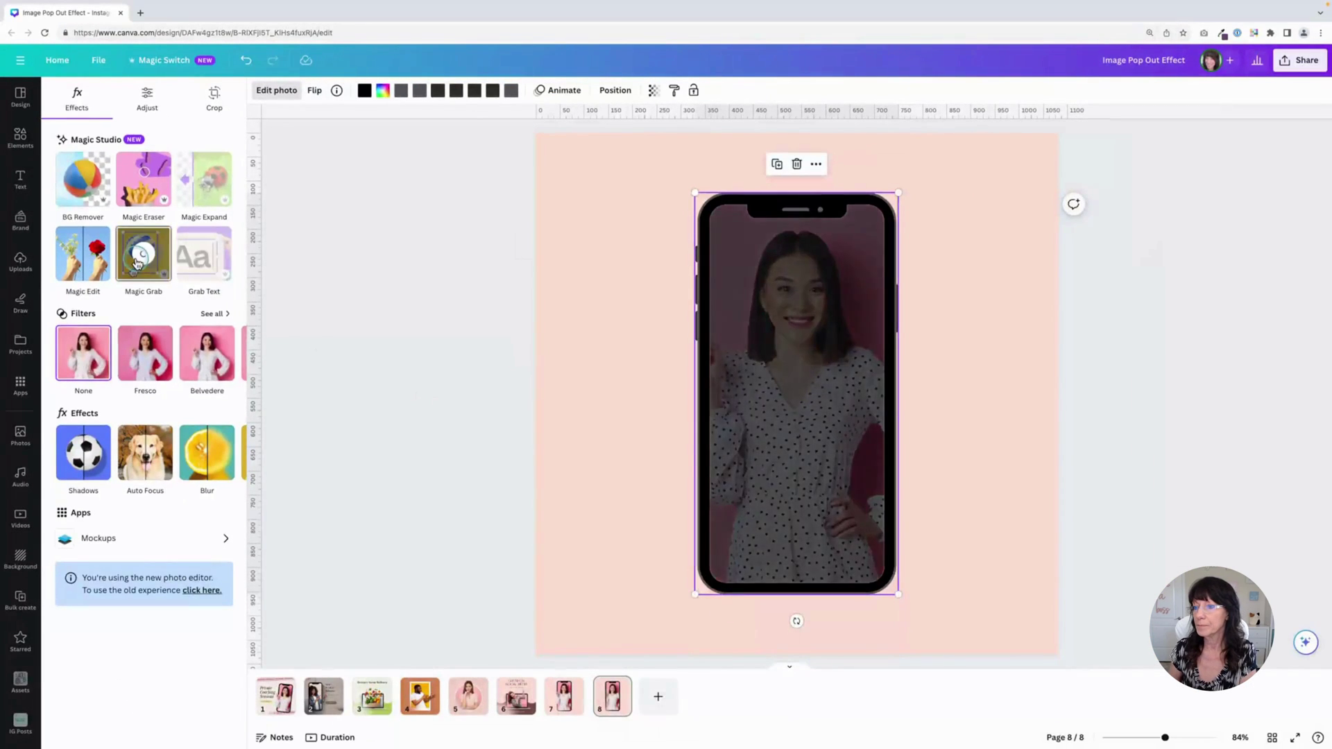
# Step: Try moving the cutout off the phone and cropping its right edge to inside the screen, undoing both changes
pyautogui.moveTo(765, 498); pyautogui.dragTo(599, 555)
pyautogui.hotkey('ctrl', 'z')
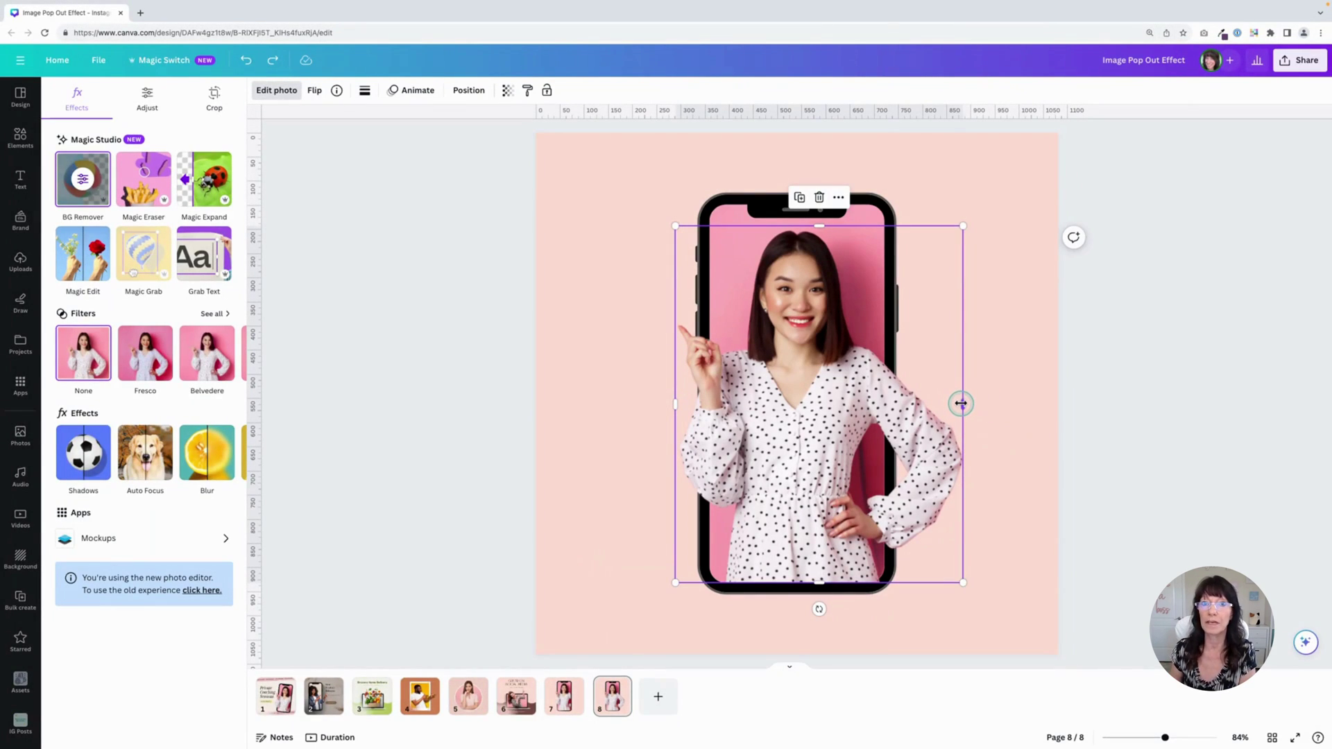
pyautogui.moveTo(958, 401); pyautogui.dragTo(863, 401)
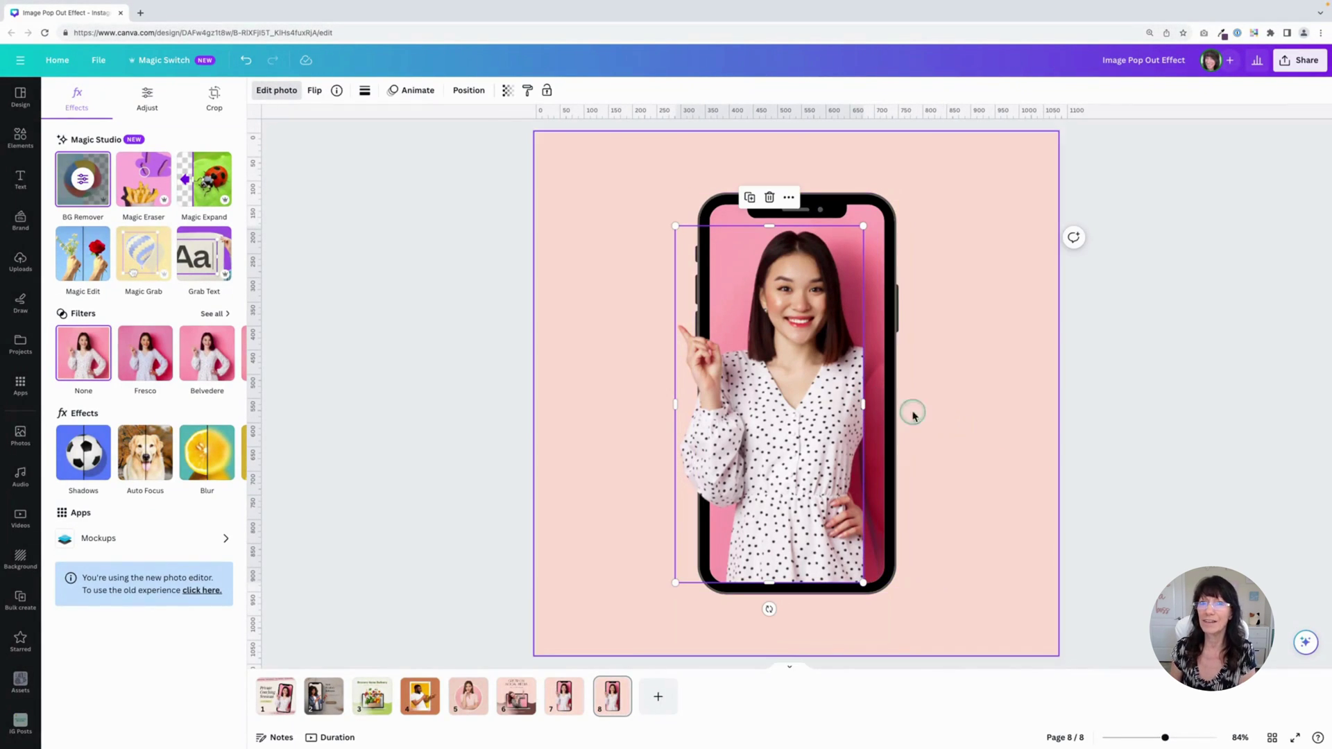
pyautogui.hotkey('ctrl', 'z')
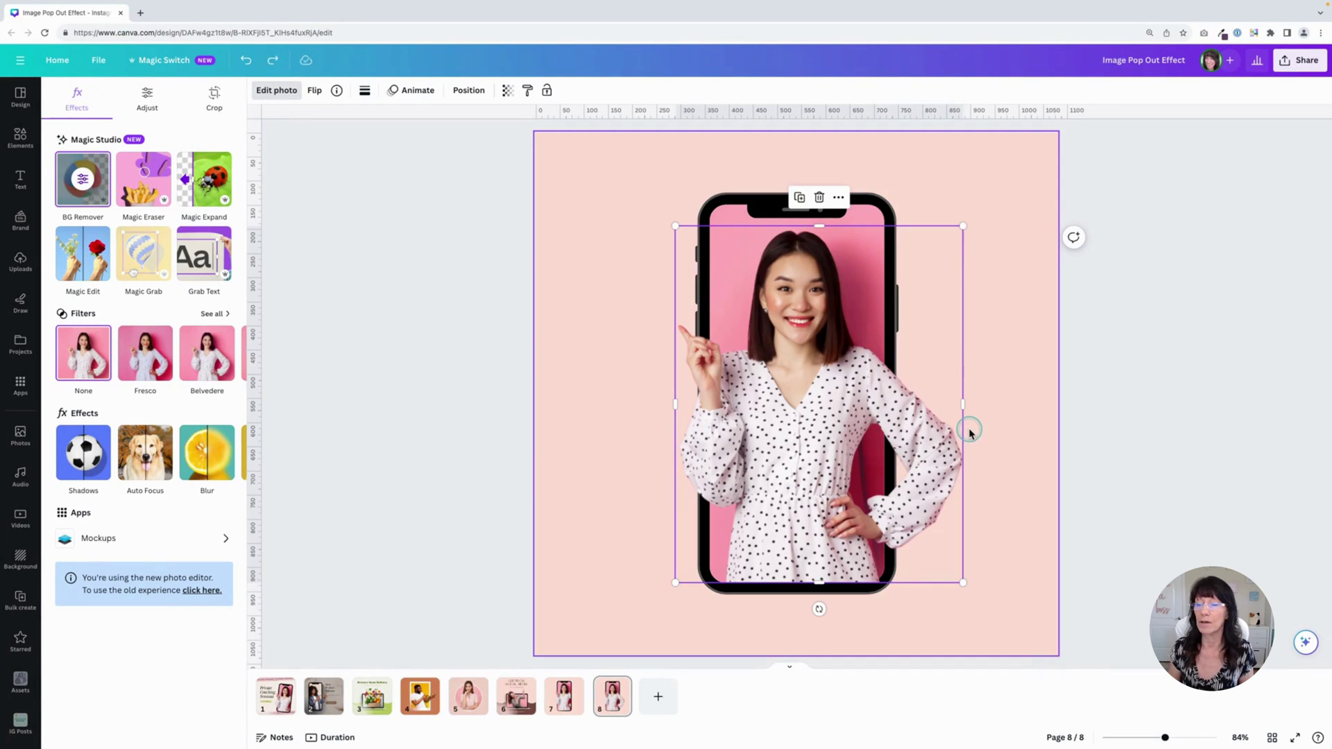
# Step: Turn off Magic Grab on the phone frame's photo to restore its original image, checking by moving the cutout aside and undoing the move
pyautogui.click(753, 208)
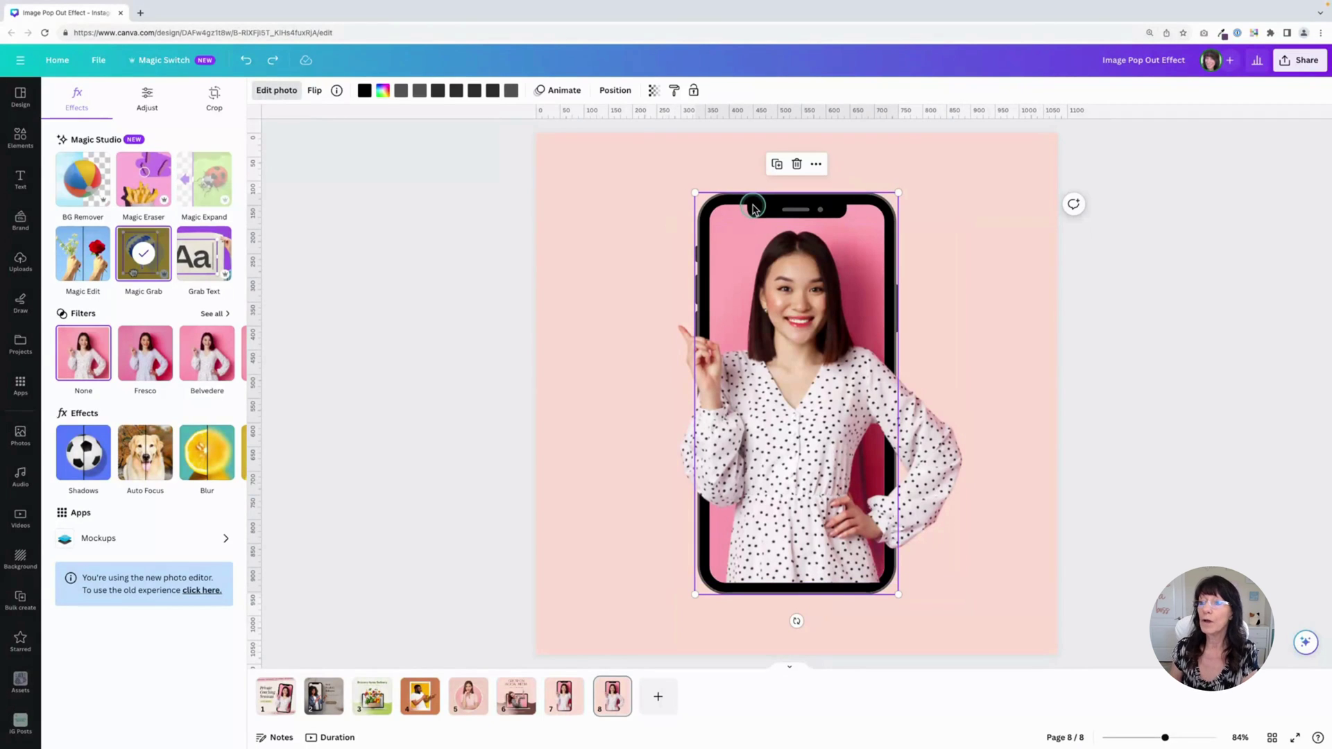
pyautogui.click(140, 237)
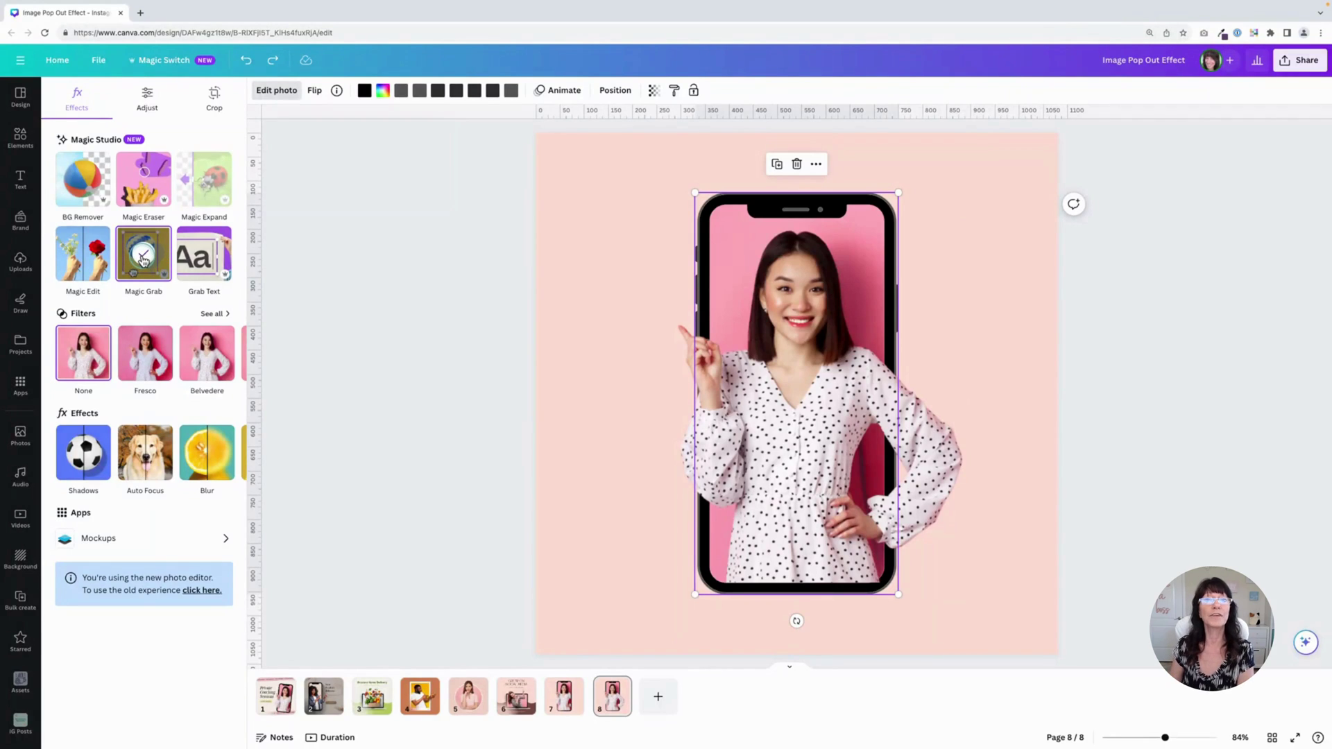
pyautogui.click(756, 223)
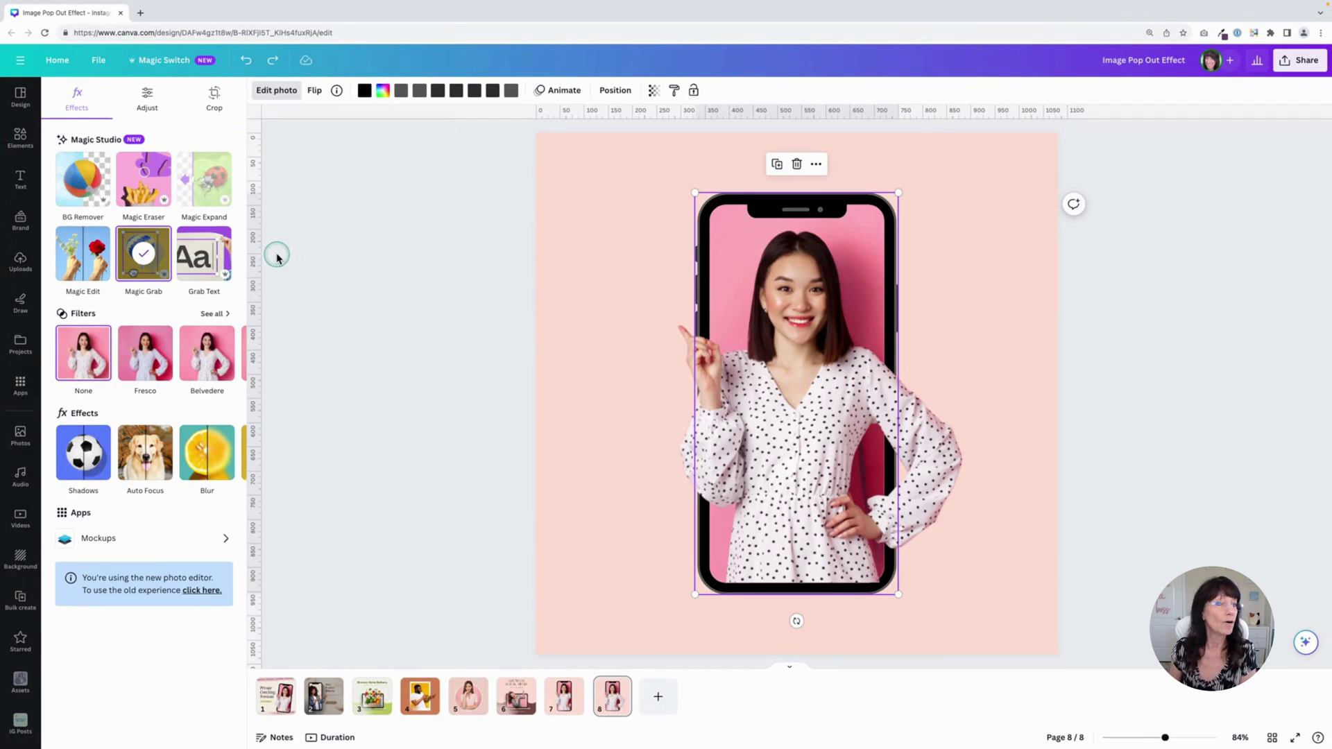
pyautogui.click(145, 260)
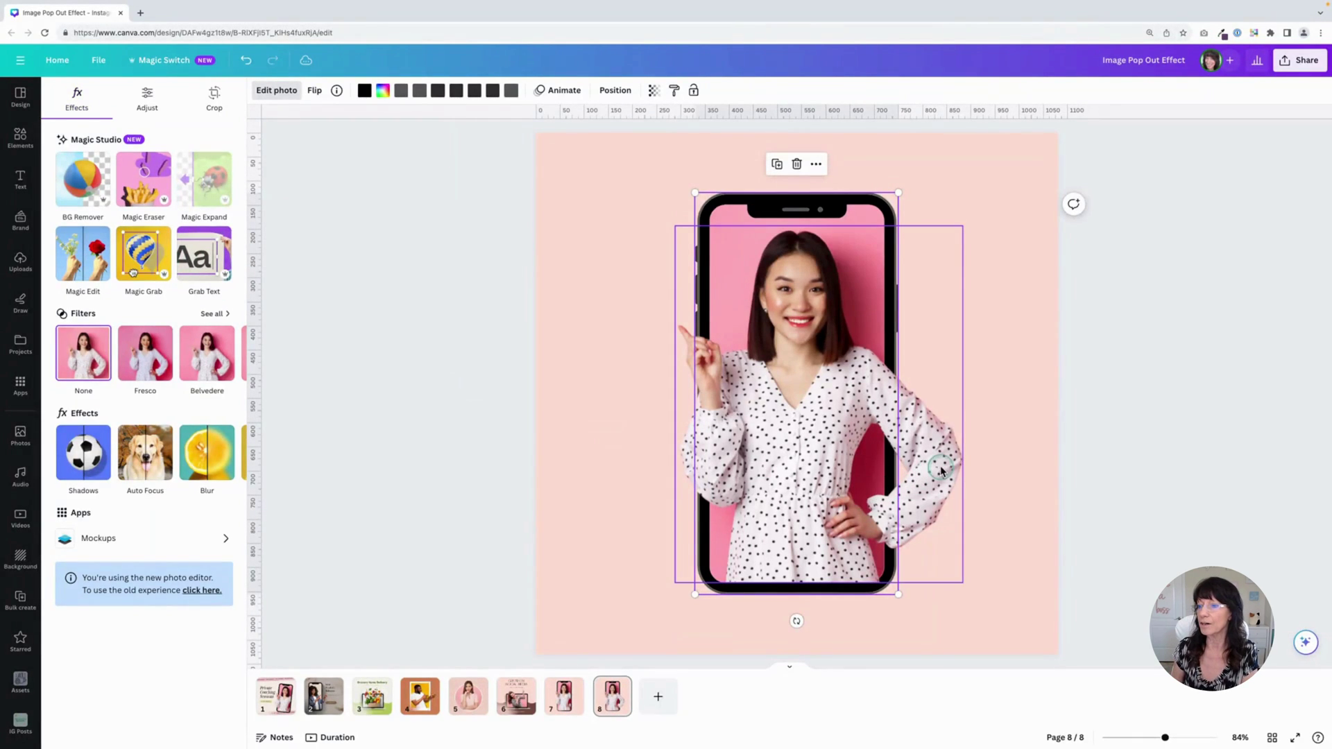
pyautogui.moveTo(942, 471); pyautogui.dragTo(1049, 518)
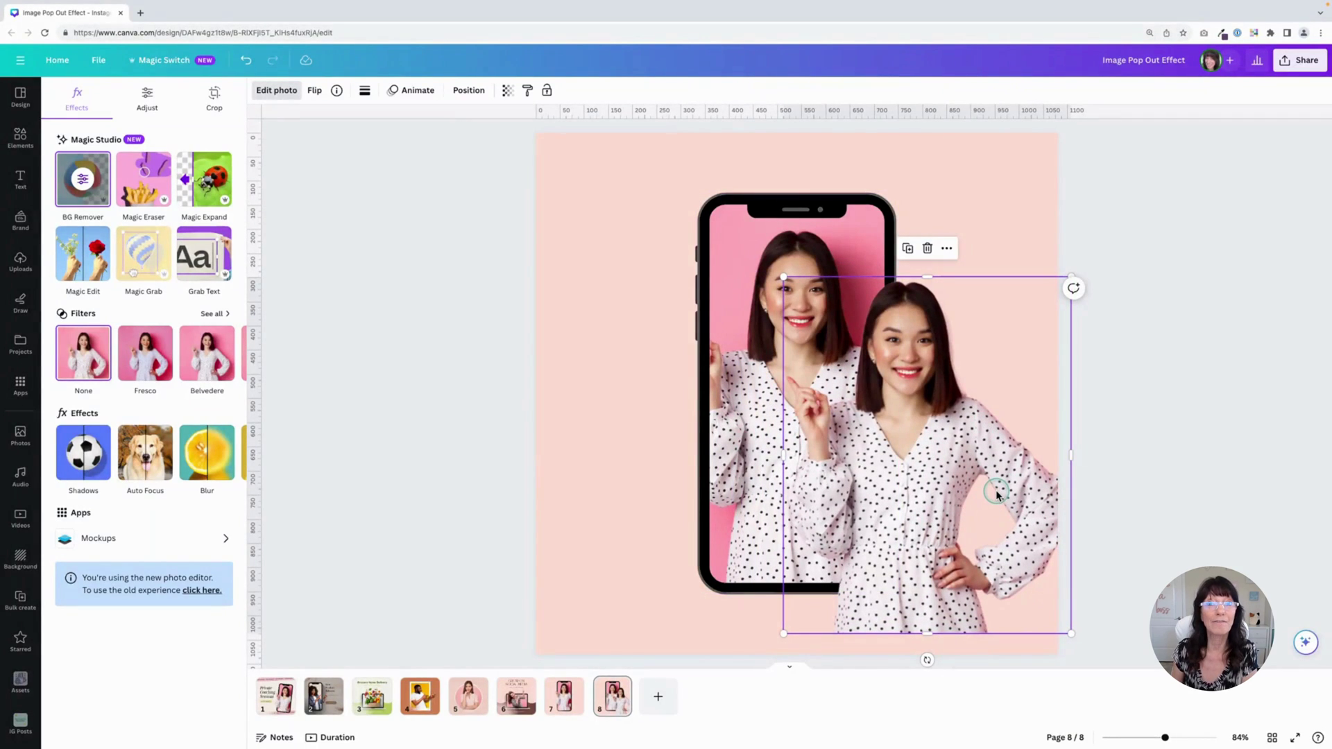
pyautogui.hotkey('ctrl', 'z')
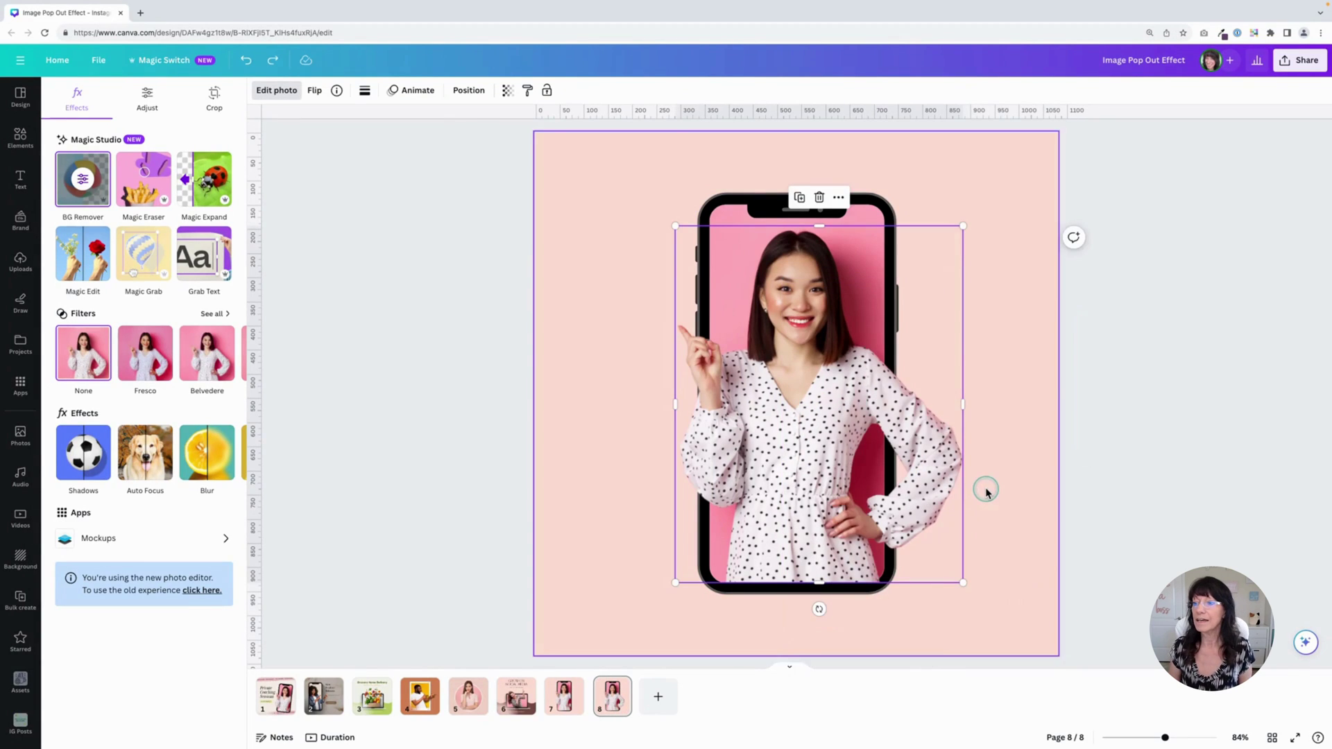
# Step: Crop the woman cutout's right edge to just inside the phone screen and trim its bottom edge slightly
pyautogui.moveTo(963, 405); pyautogui.dragTo(879, 405)
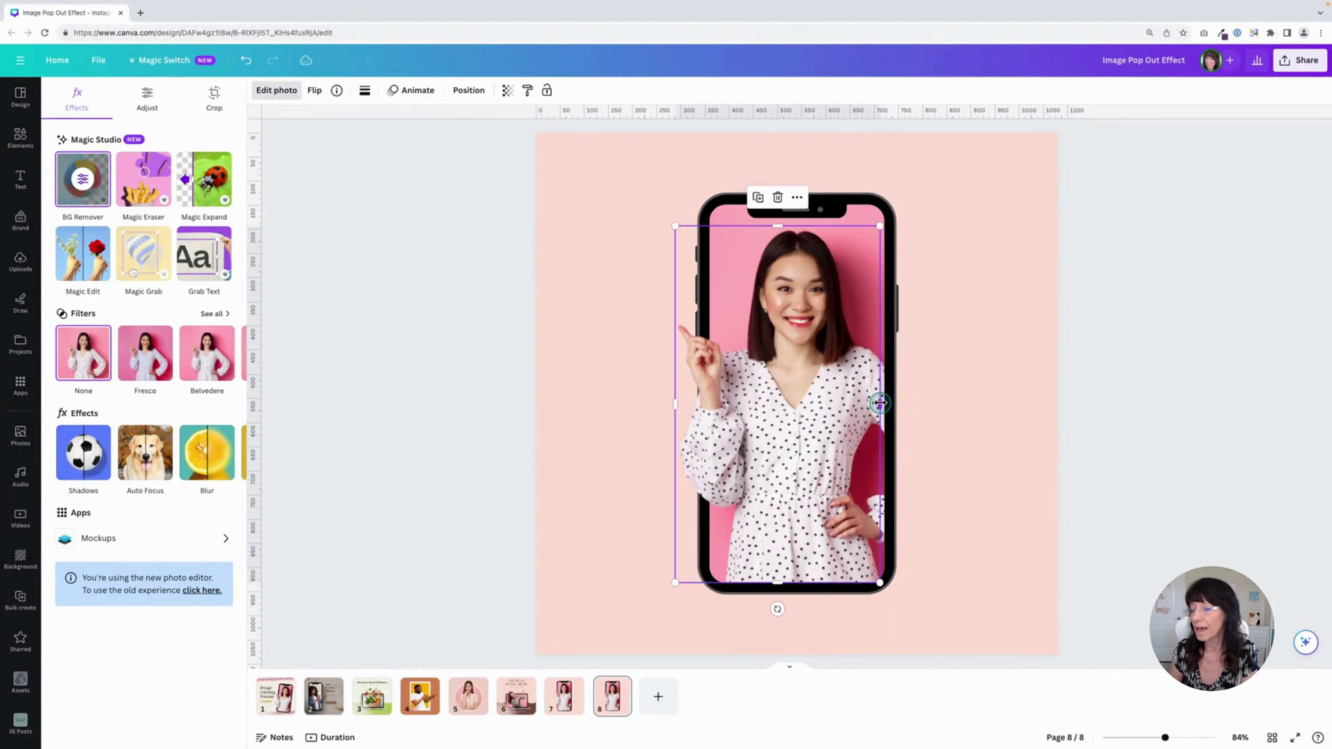
pyautogui.moveTo(777, 582); pyautogui.dragTo(777, 568)
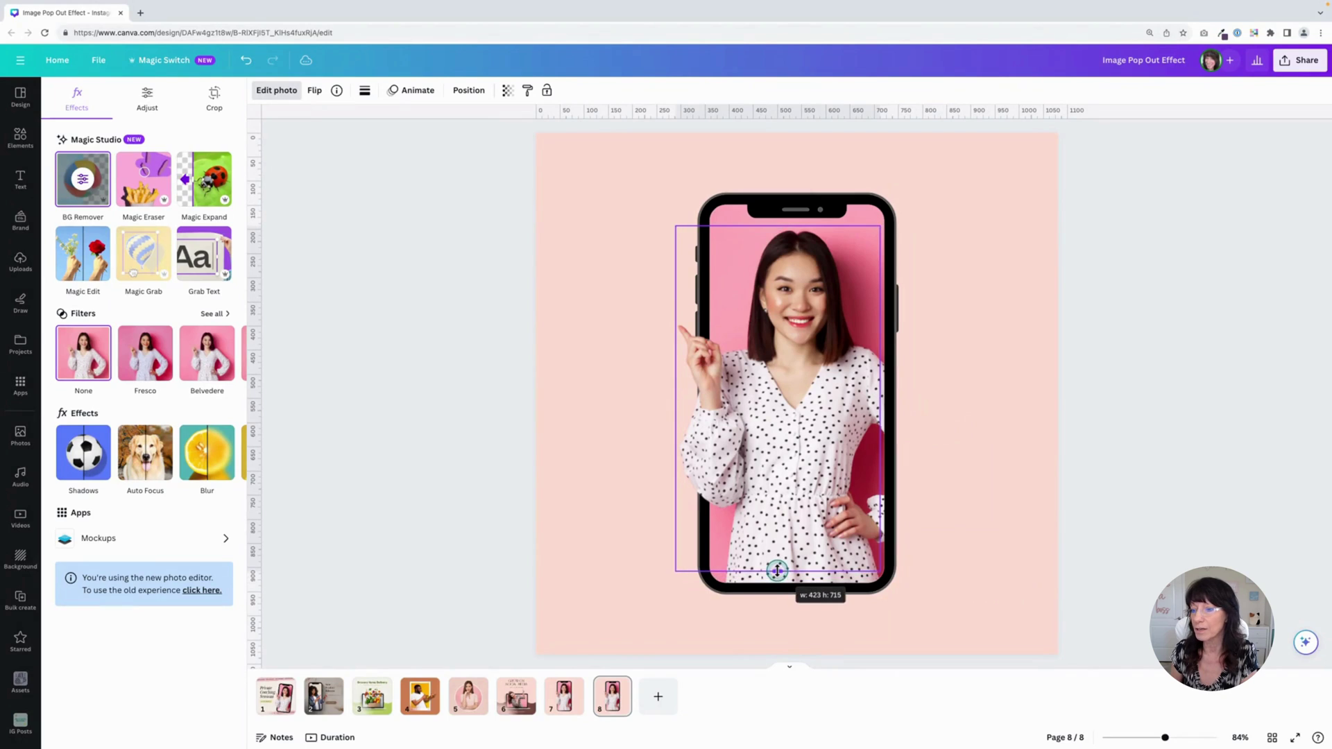
pyautogui.click(576, 573)
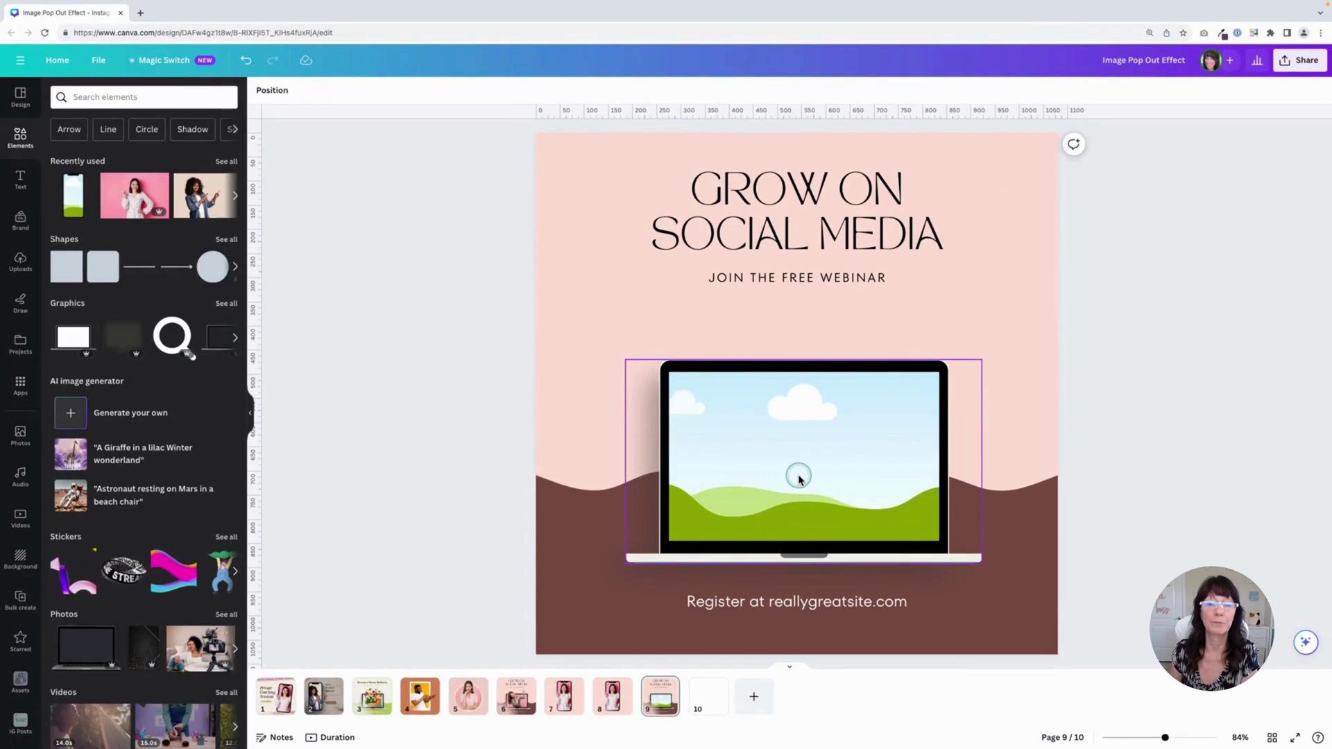
# Step: Fill the laptop frame on the webinar page with the recently used photo of the woman in a striped shirt pointing up
pyautogui.click(226, 161)
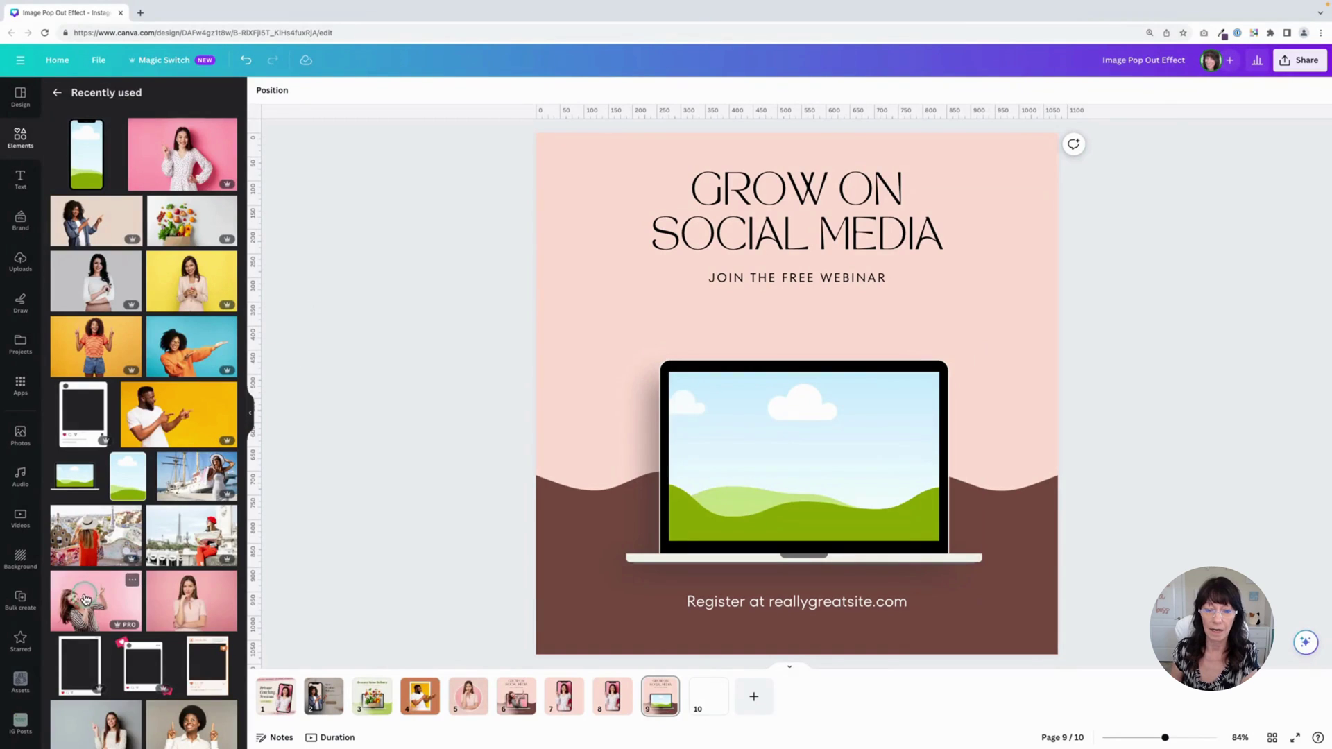
pyautogui.moveTo(95, 602); pyautogui.dragTo(867, 486)
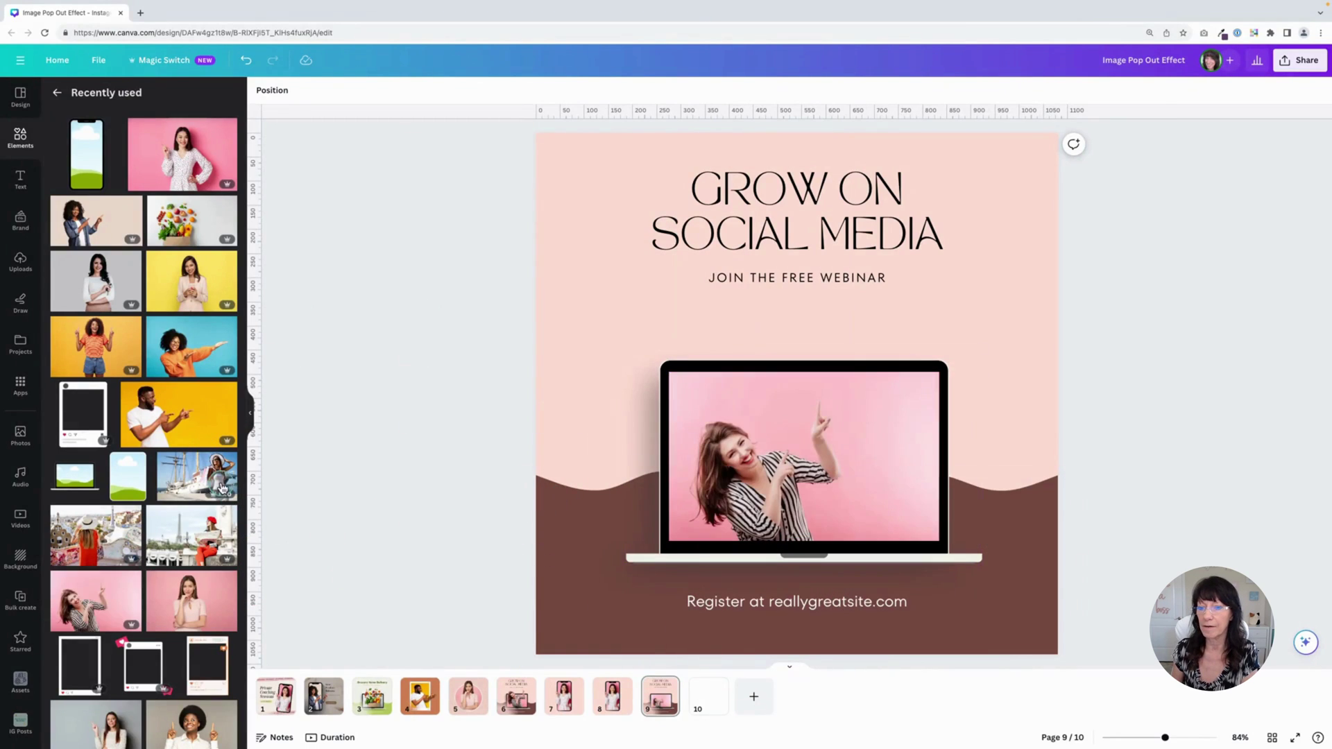
pyautogui.click(250, 416)
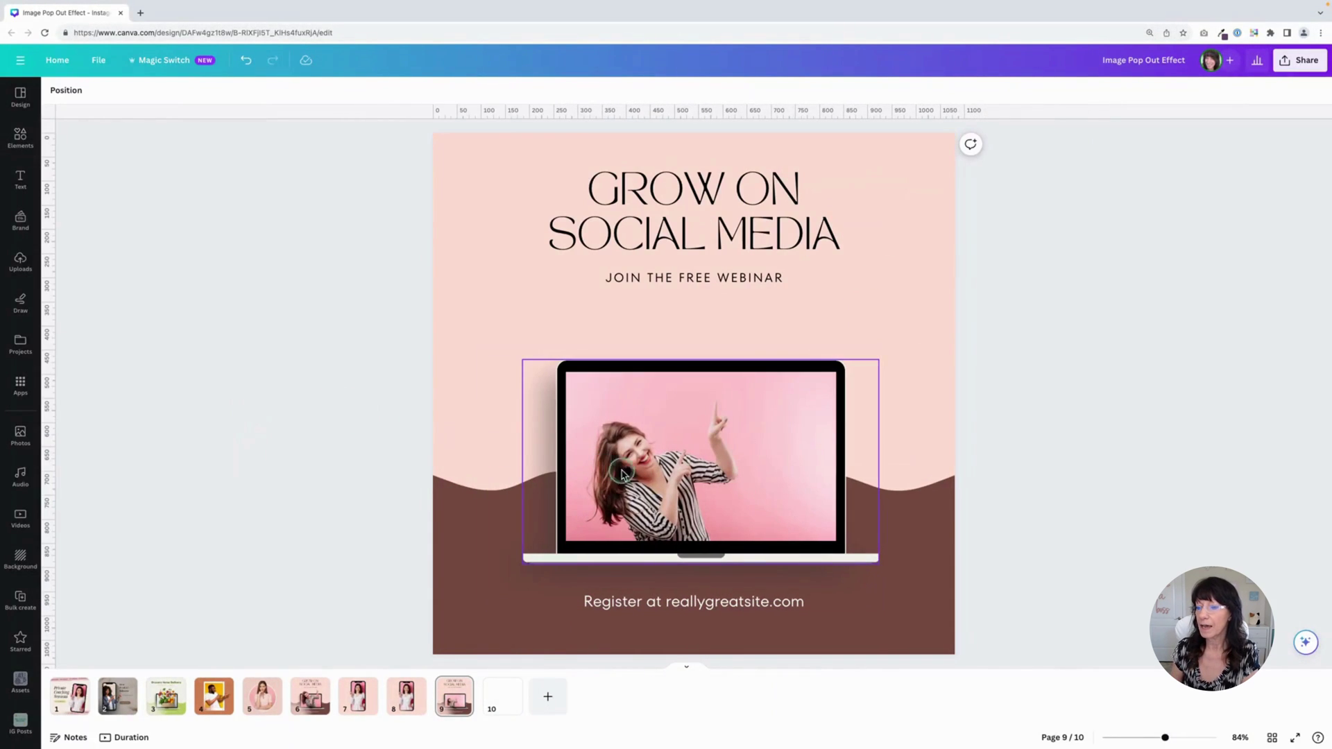
# Step: Enlarge the laptop frame's photo and reposition it so the woman's head and raised hand extend above the screen
pyautogui.click(648, 477)
pyautogui.doubleClick(648, 477)
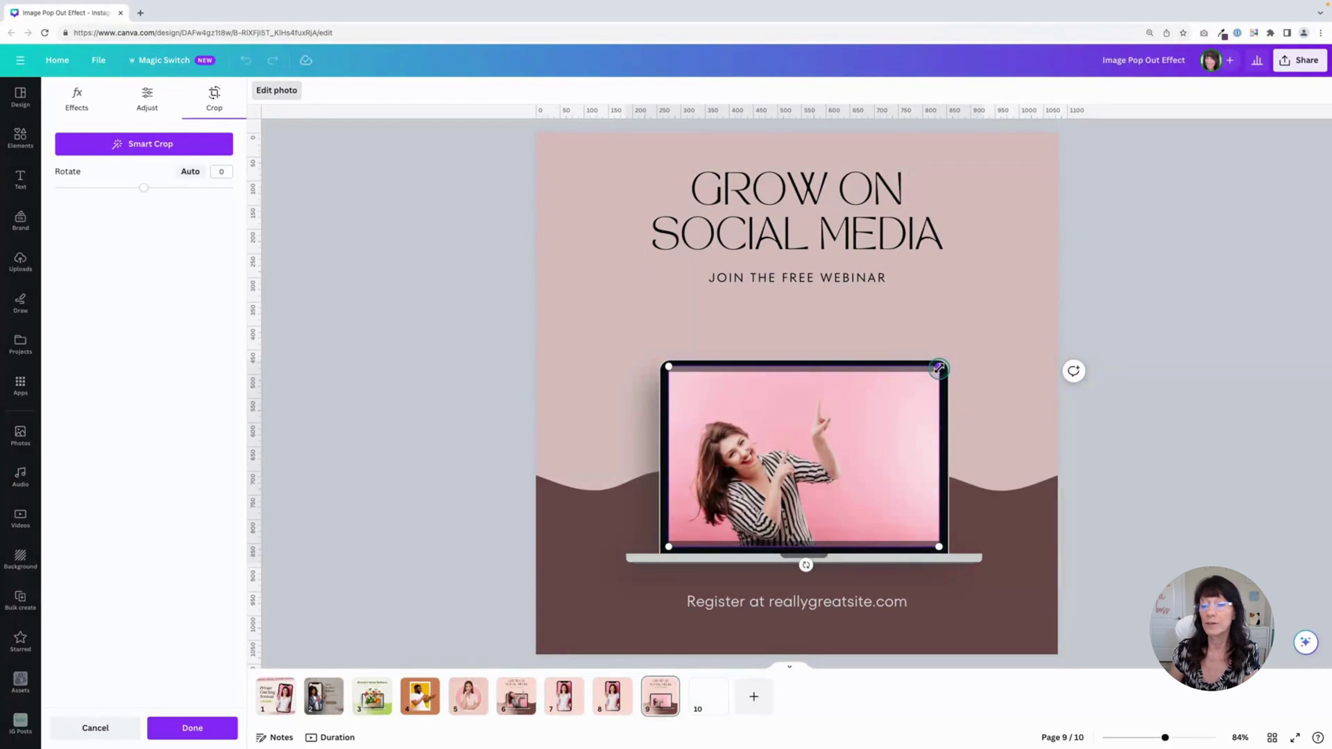
pyautogui.moveTo(939, 367); pyautogui.dragTo(1111, 197)
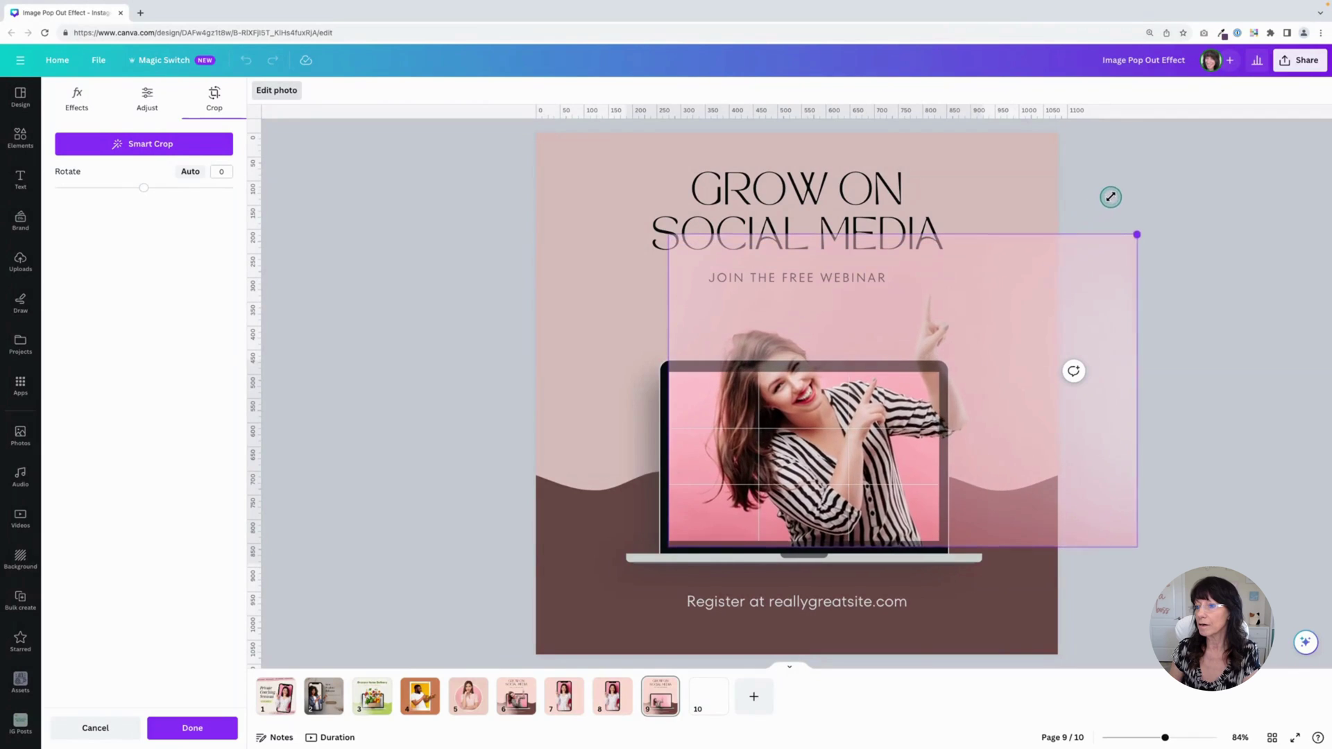
pyautogui.moveTo(844, 459); pyautogui.dragTo(809, 448)
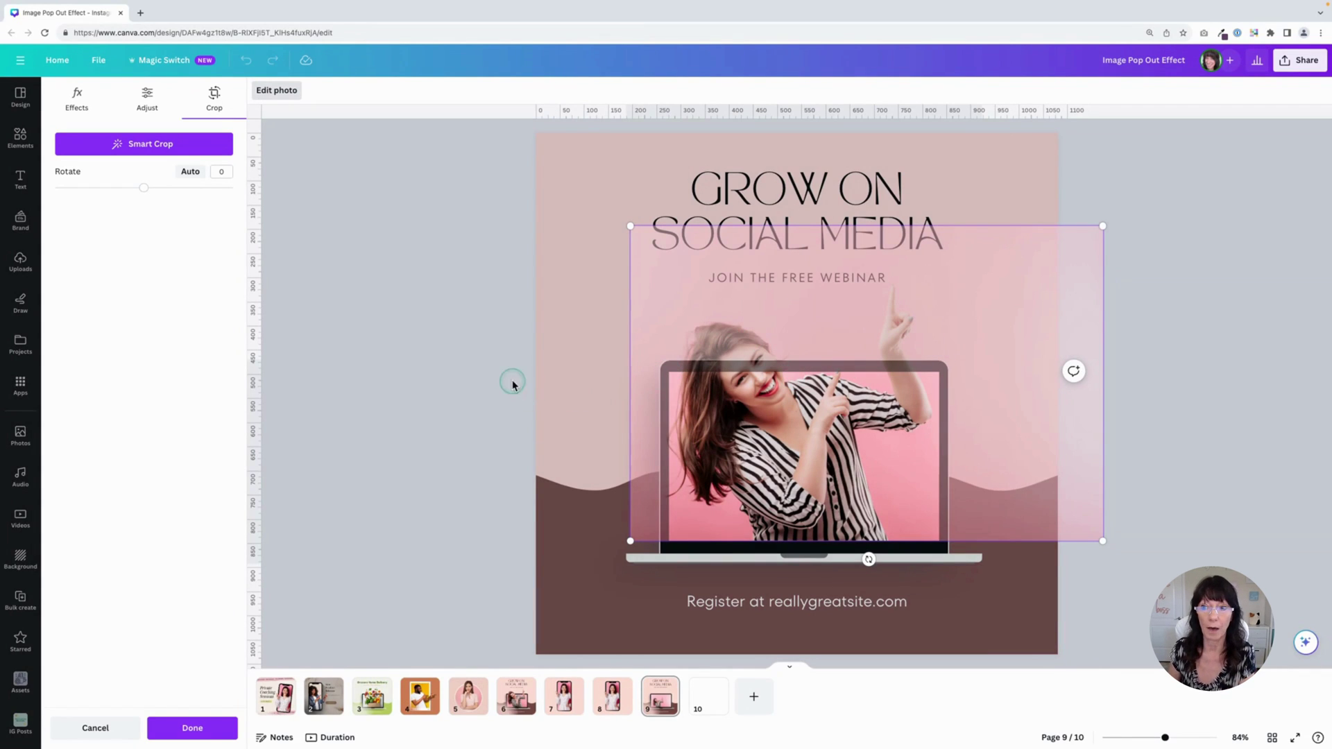
pyautogui.click(456, 359)
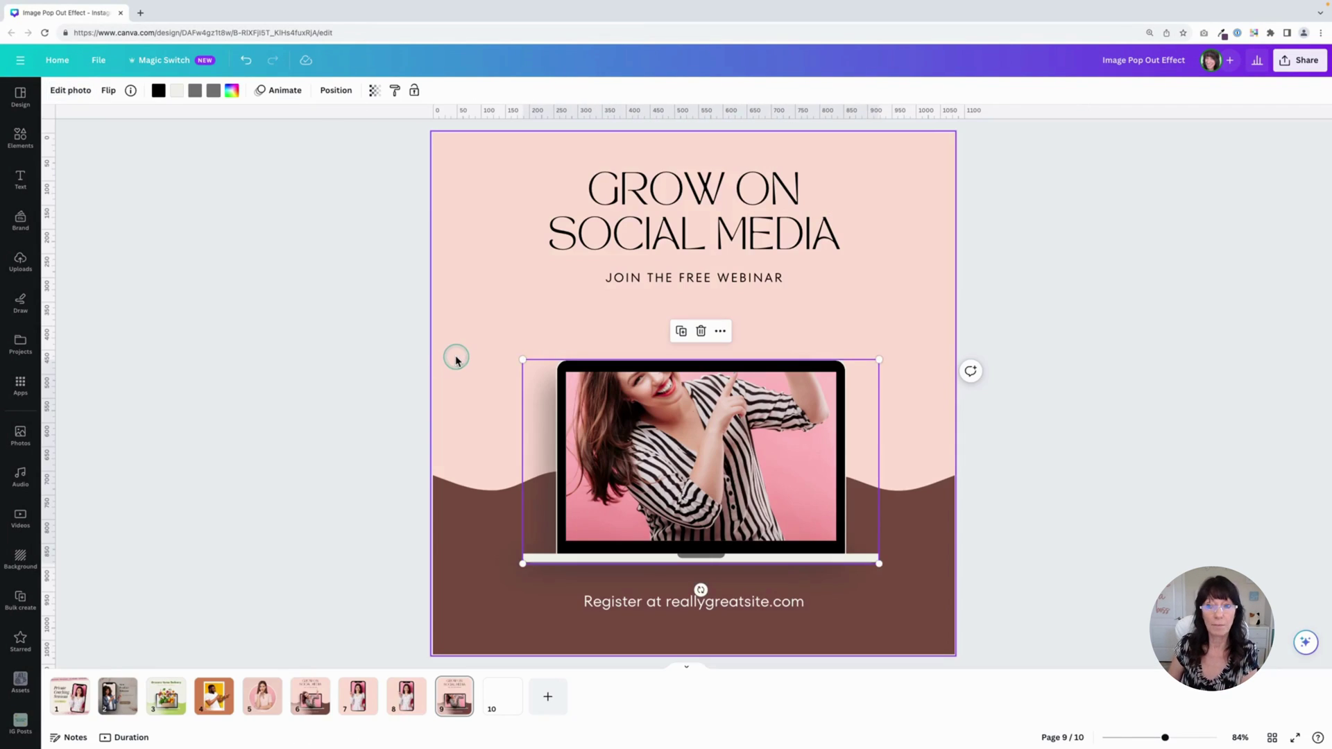
# Step: Apply Magic Grab to the laptop frame's photo to extract the woman in the striped shirt as a cutout
pyautogui.click(651, 436)
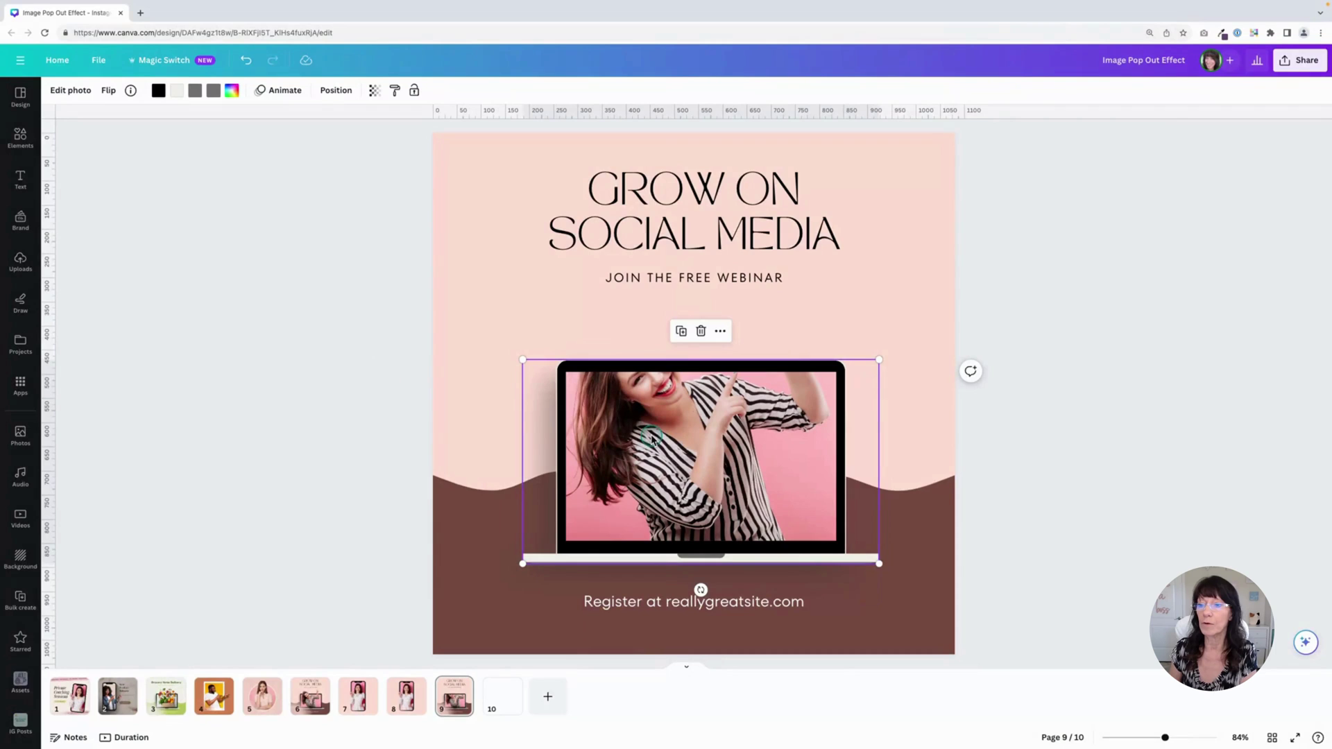
pyautogui.click(71, 91)
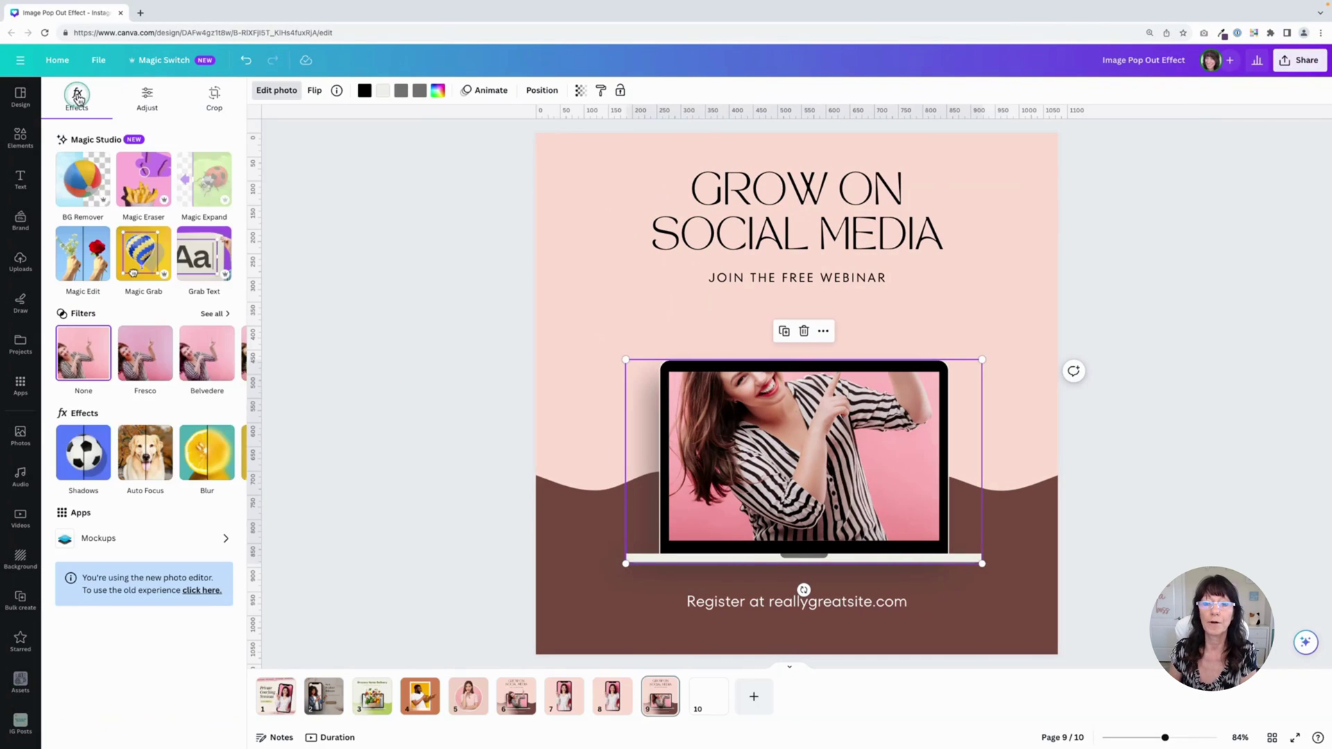
pyautogui.click(144, 261)
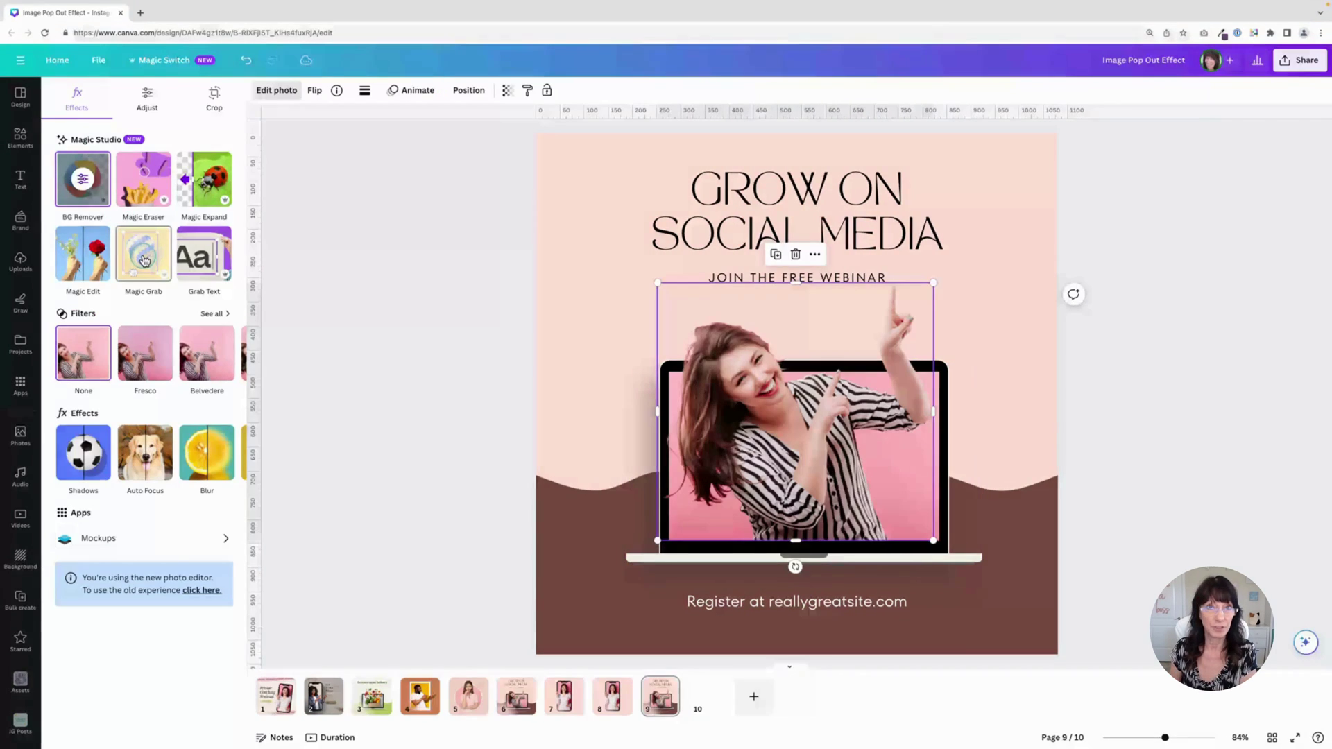
# Step: Turn off Magic Grab on the laptop frame's photo to restore its original image, checking by moving the cutout aside and undoing the move
pyautogui.click(962, 506)
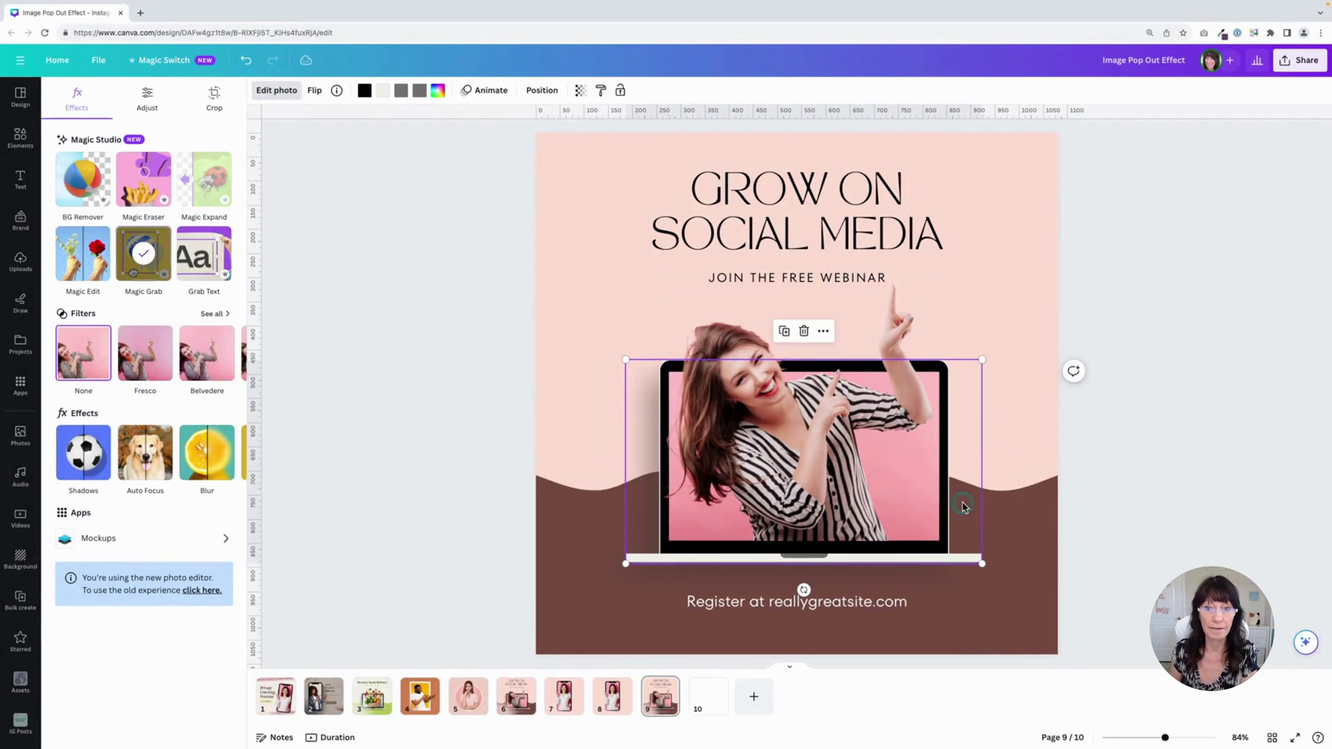
pyautogui.click(144, 258)
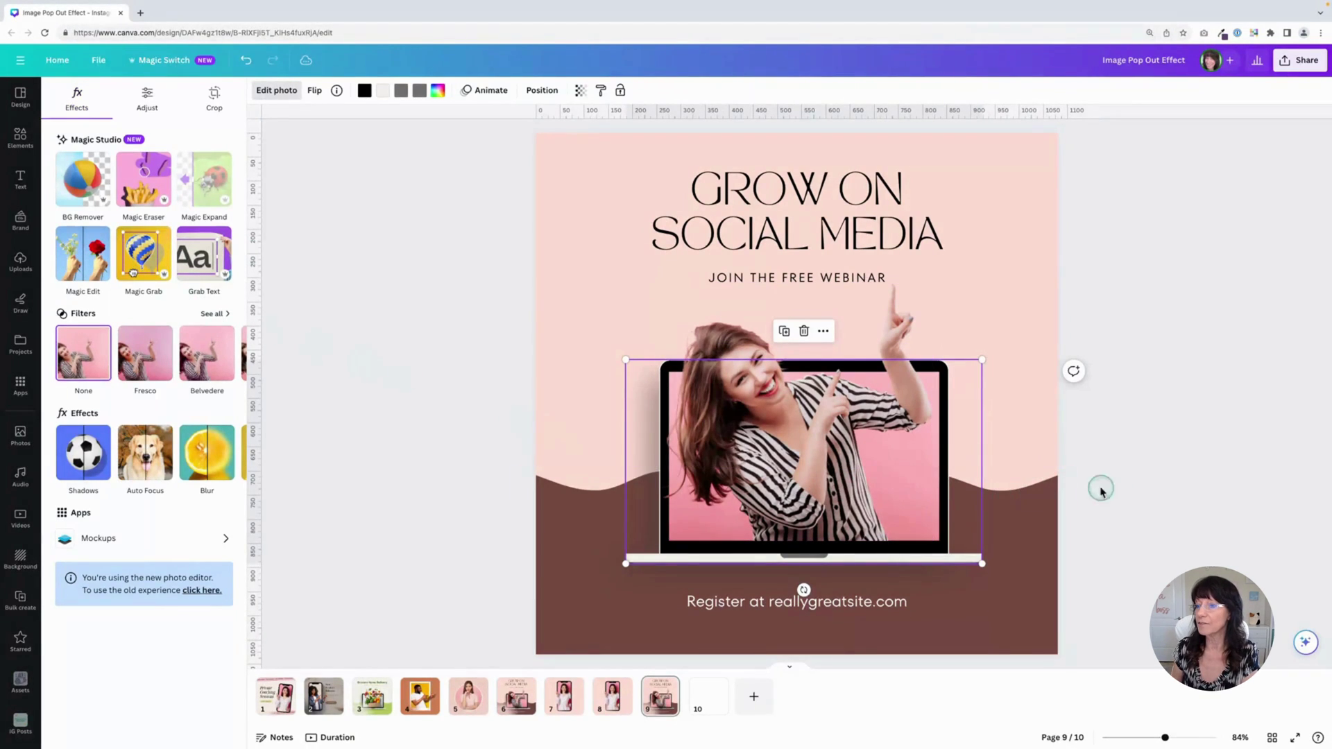
pyautogui.moveTo(896, 317); pyautogui.dragTo(700, 304)
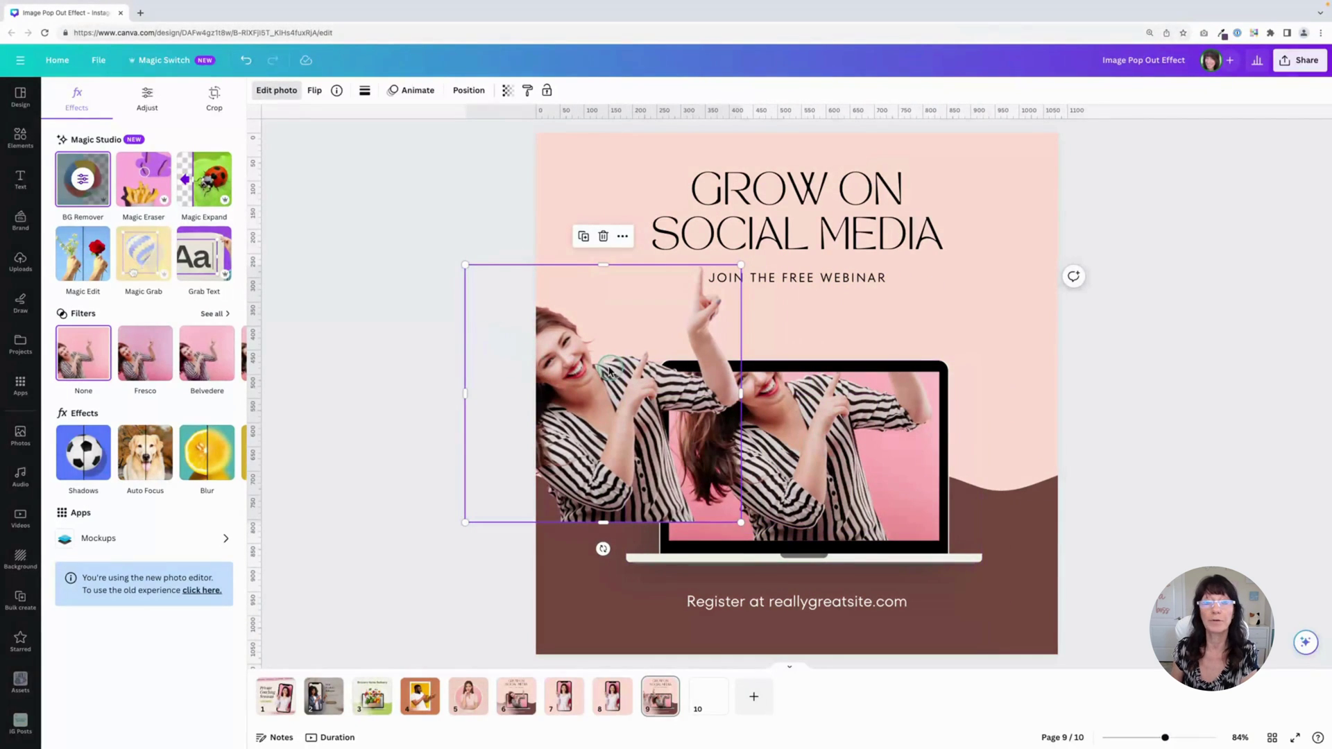
pyautogui.hotkey('ctrl', 'z')
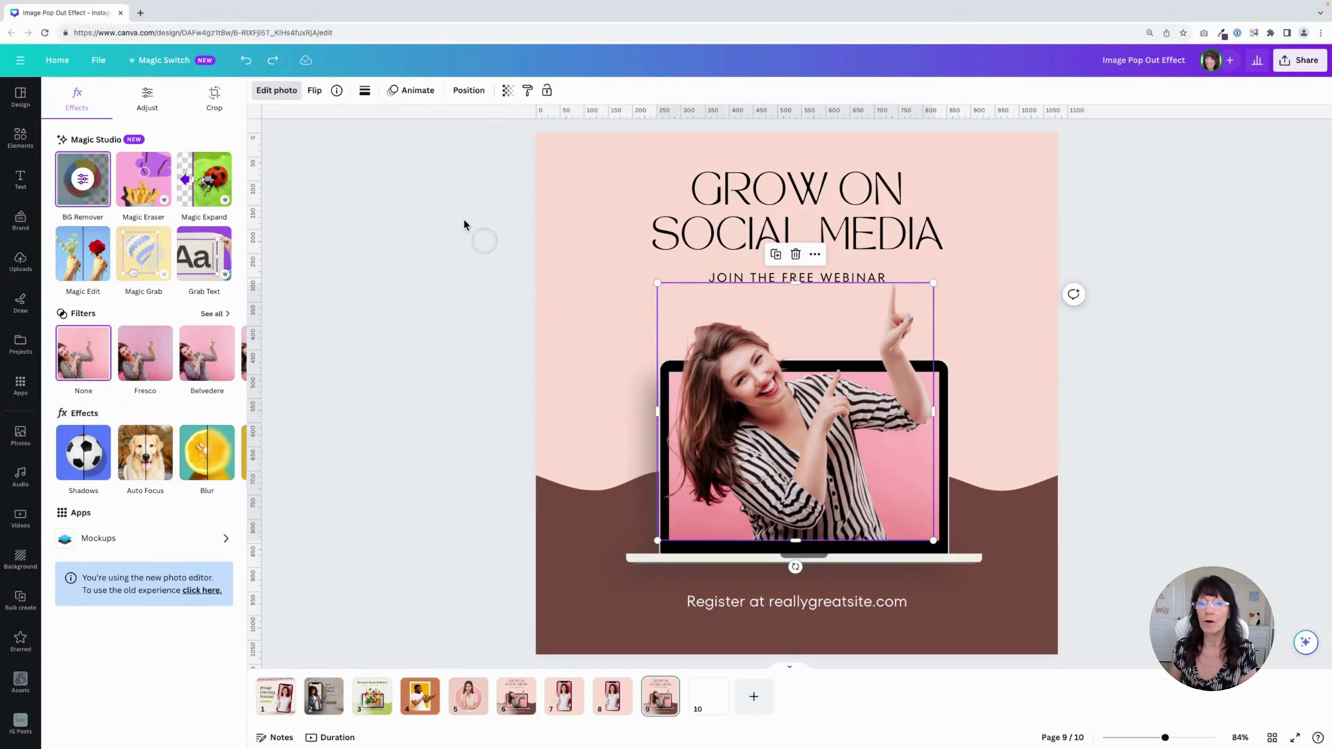
# Step: Add a drop shadow to the cutout of the woman in the striped shirt and enlarge it slightly over the laptop
pyautogui.click(88, 469)
pyautogui.click(148, 231)
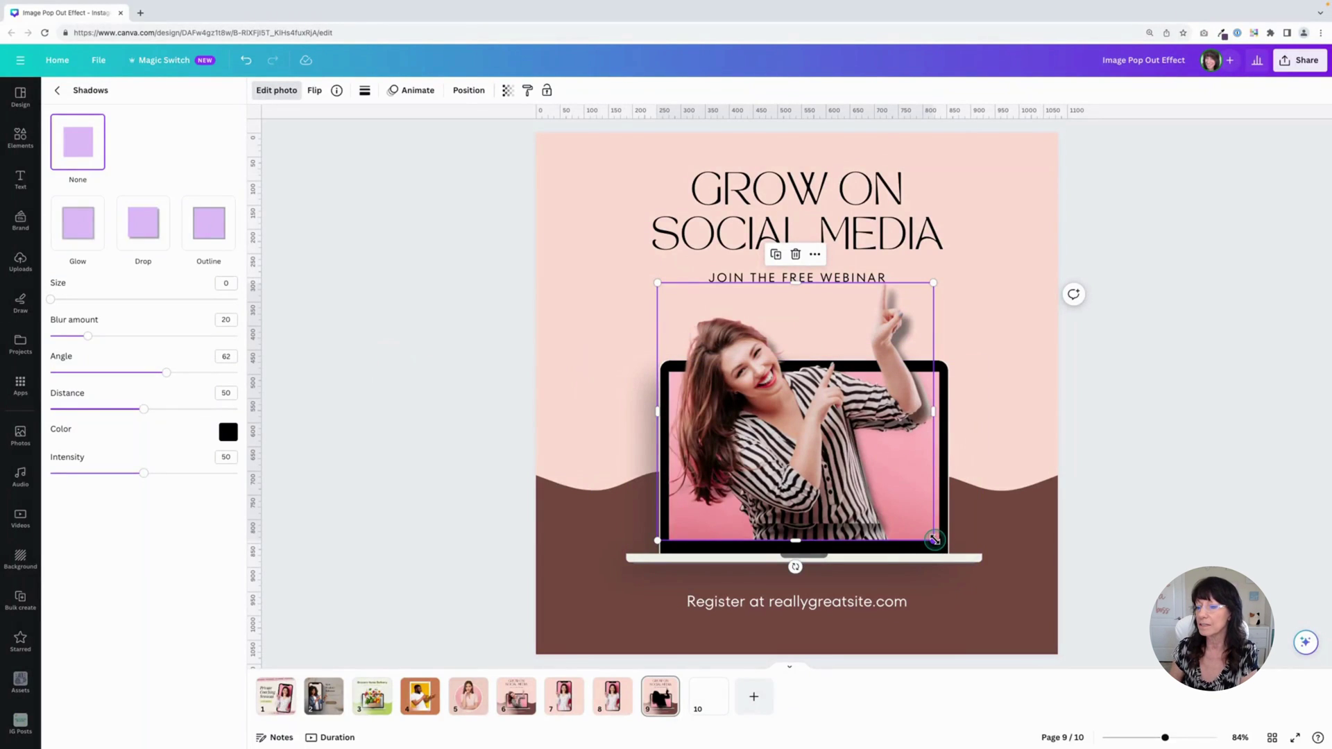
pyautogui.moveTo(934, 539); pyautogui.dragTo(952, 561)
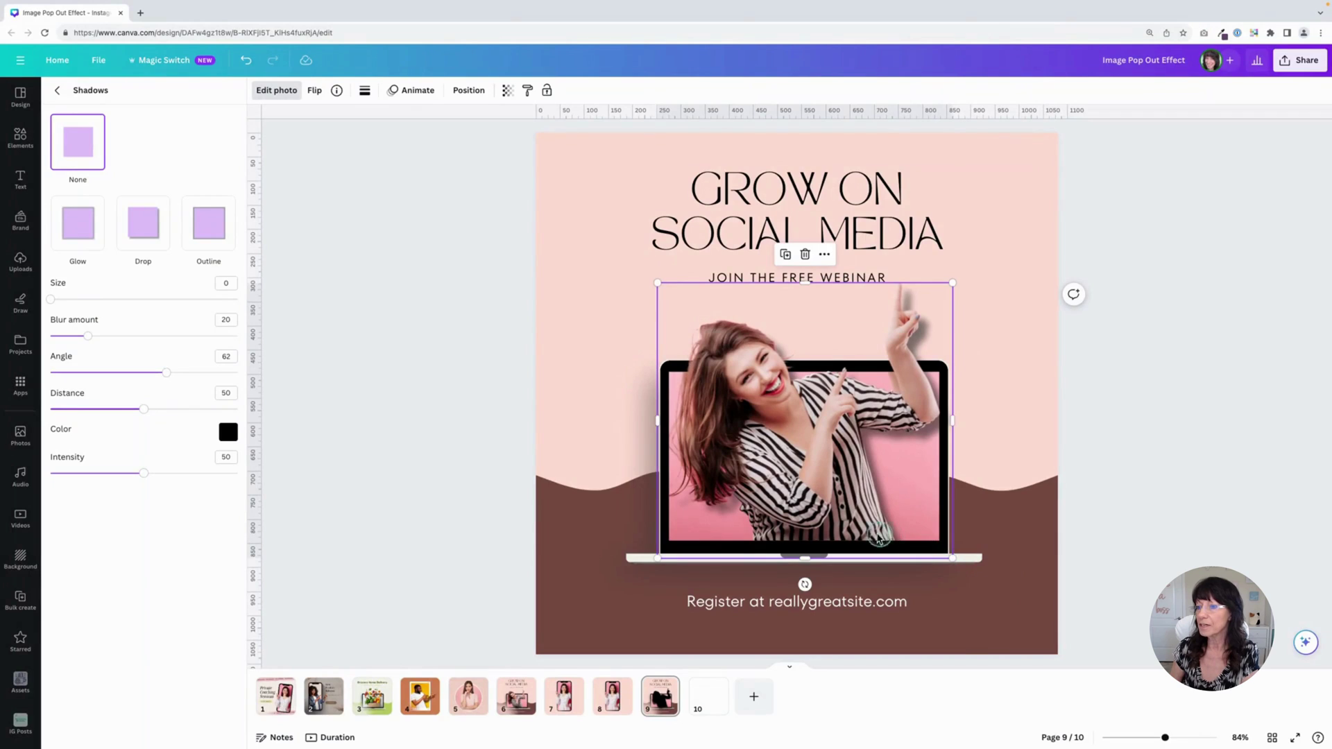
pyautogui.click(1100, 524)
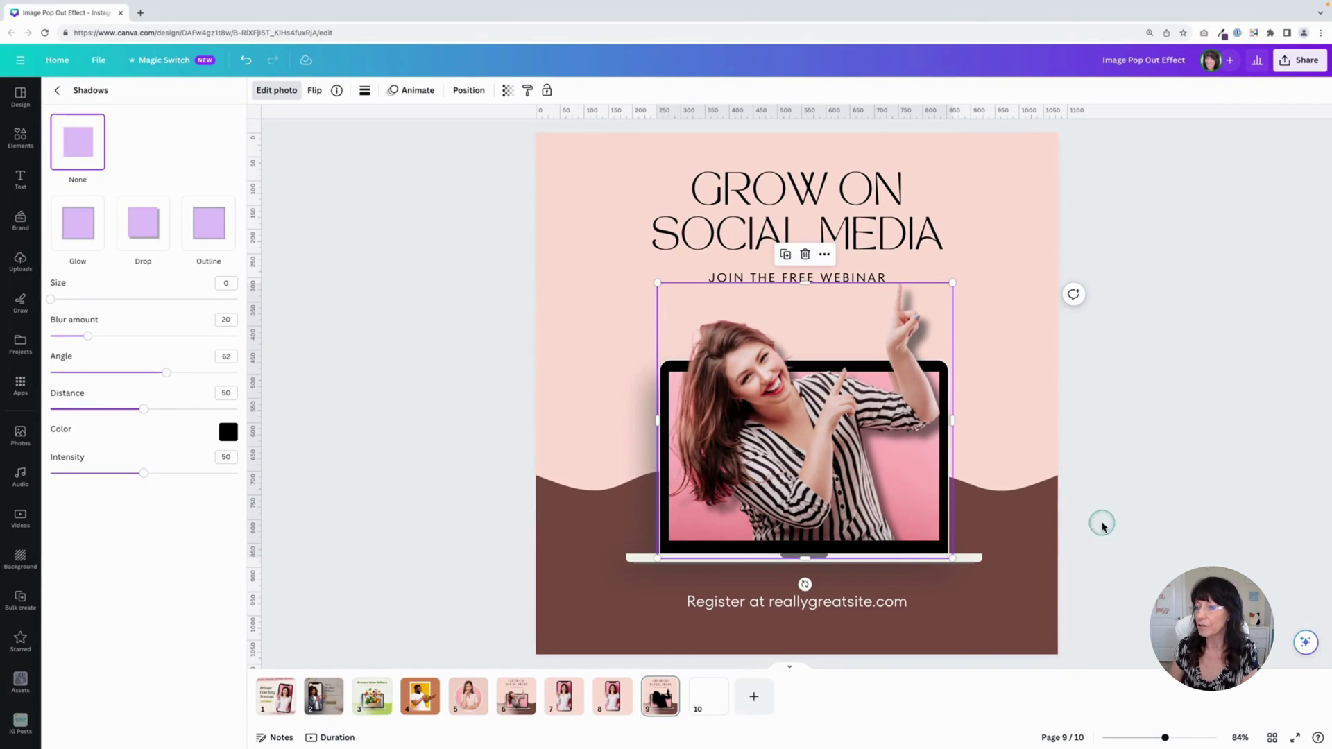
# Step: Nudge the striped-shirt woman's cutout slightly to the left over the laptop frame
pyautogui.click(813, 405)
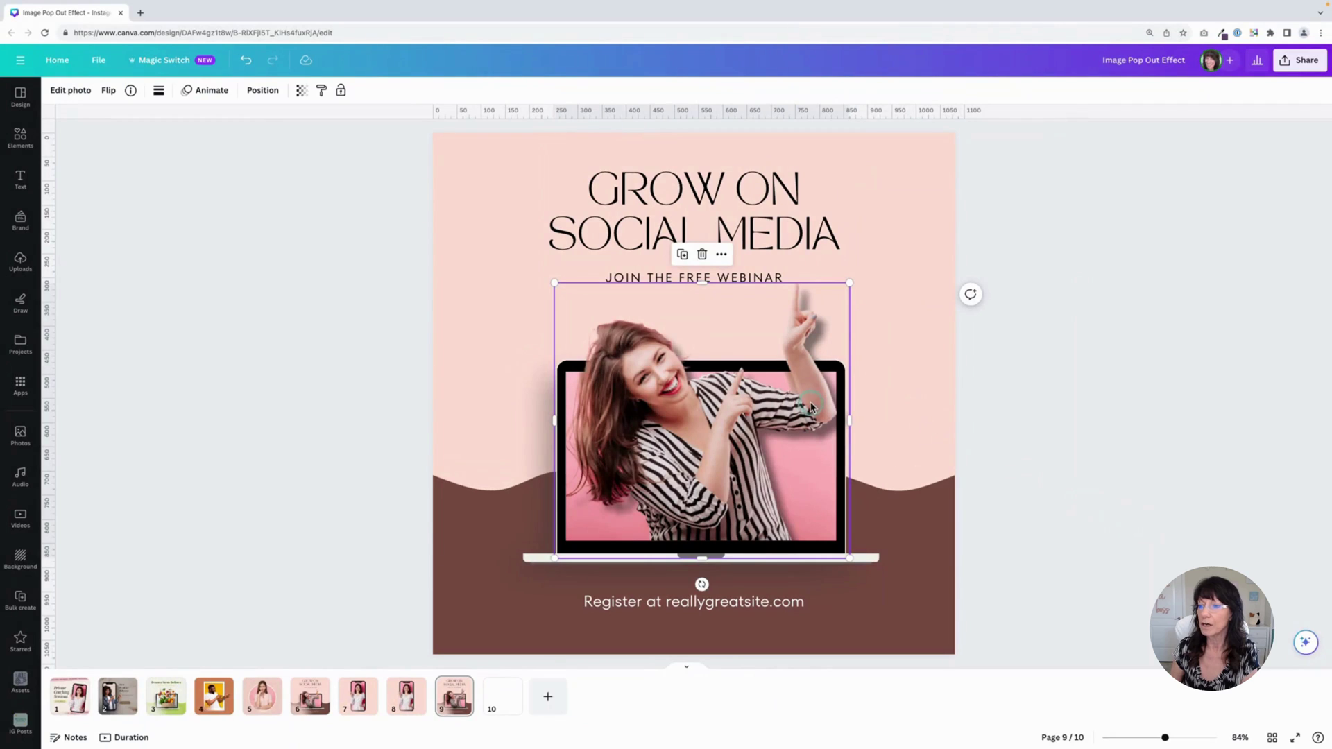
pyautogui.click(882, 456)
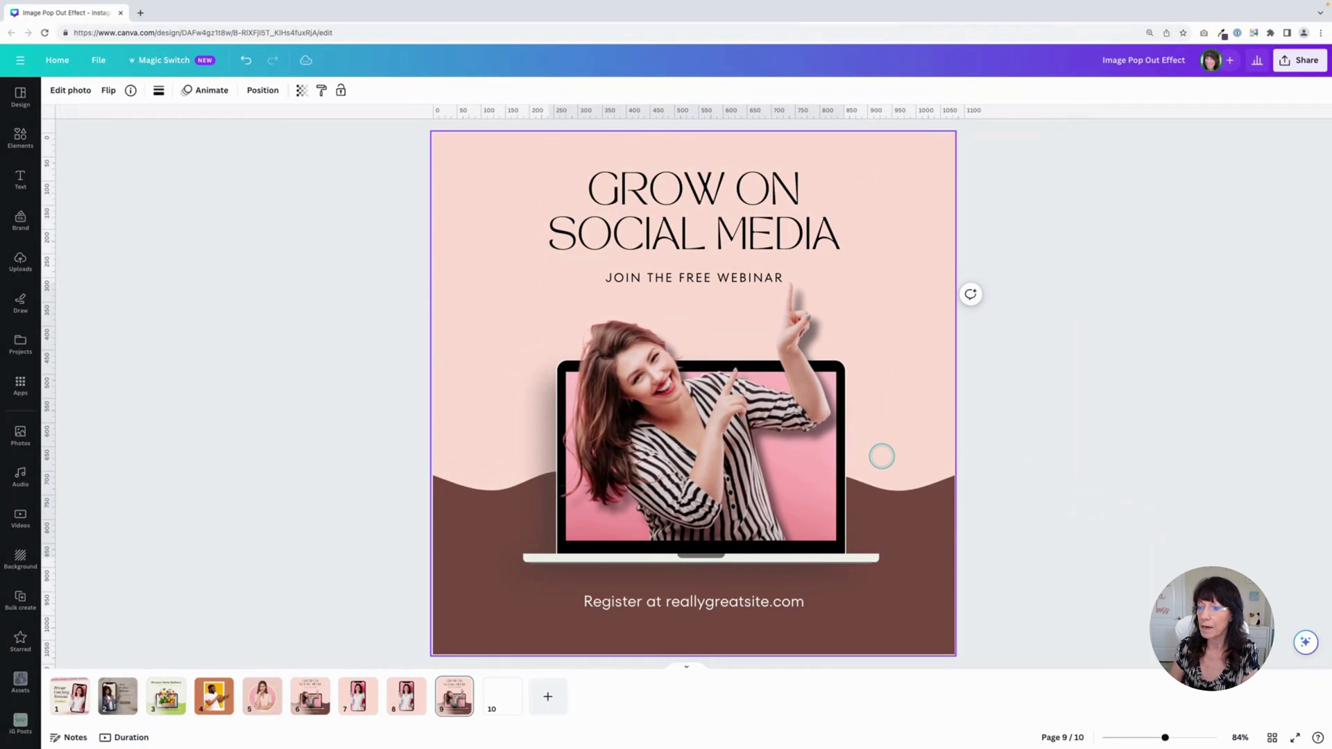
pyautogui.press('Left')
pyautogui.press('Left')
pyautogui.press('Left')
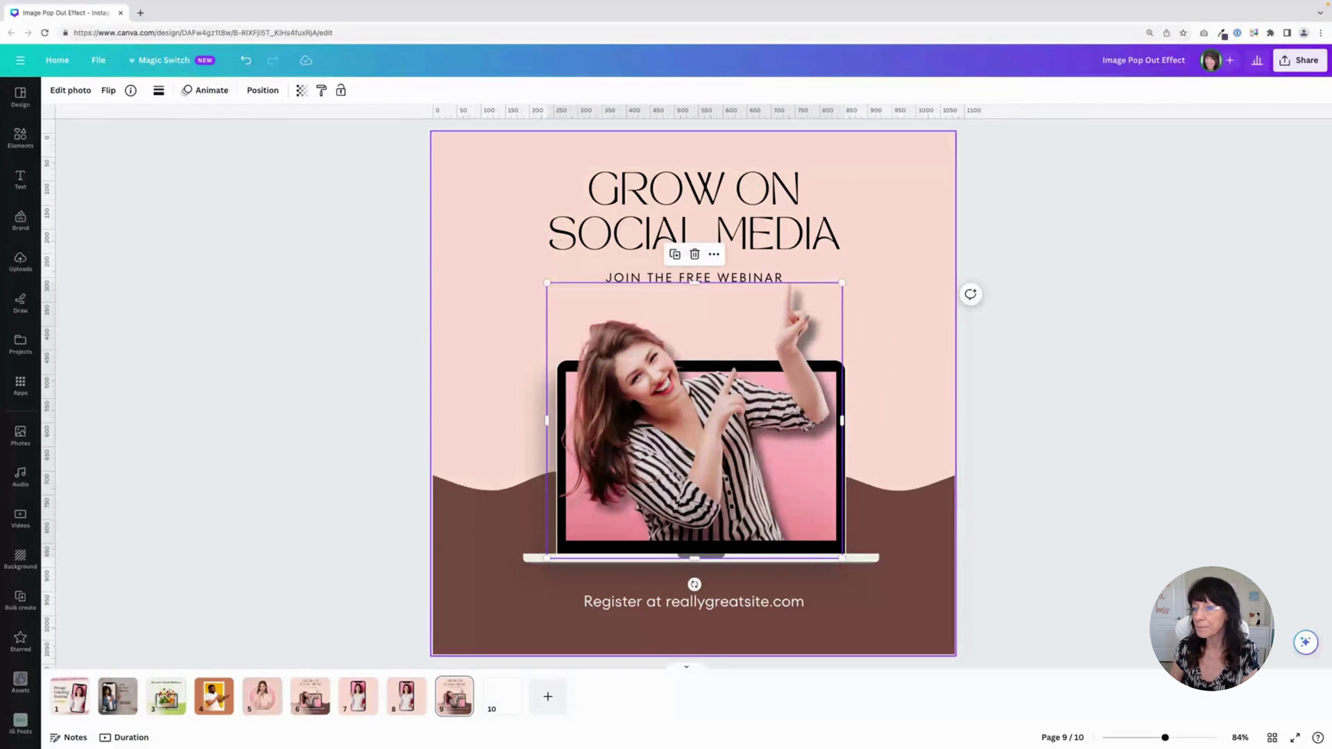
pyautogui.click(1008, 461)
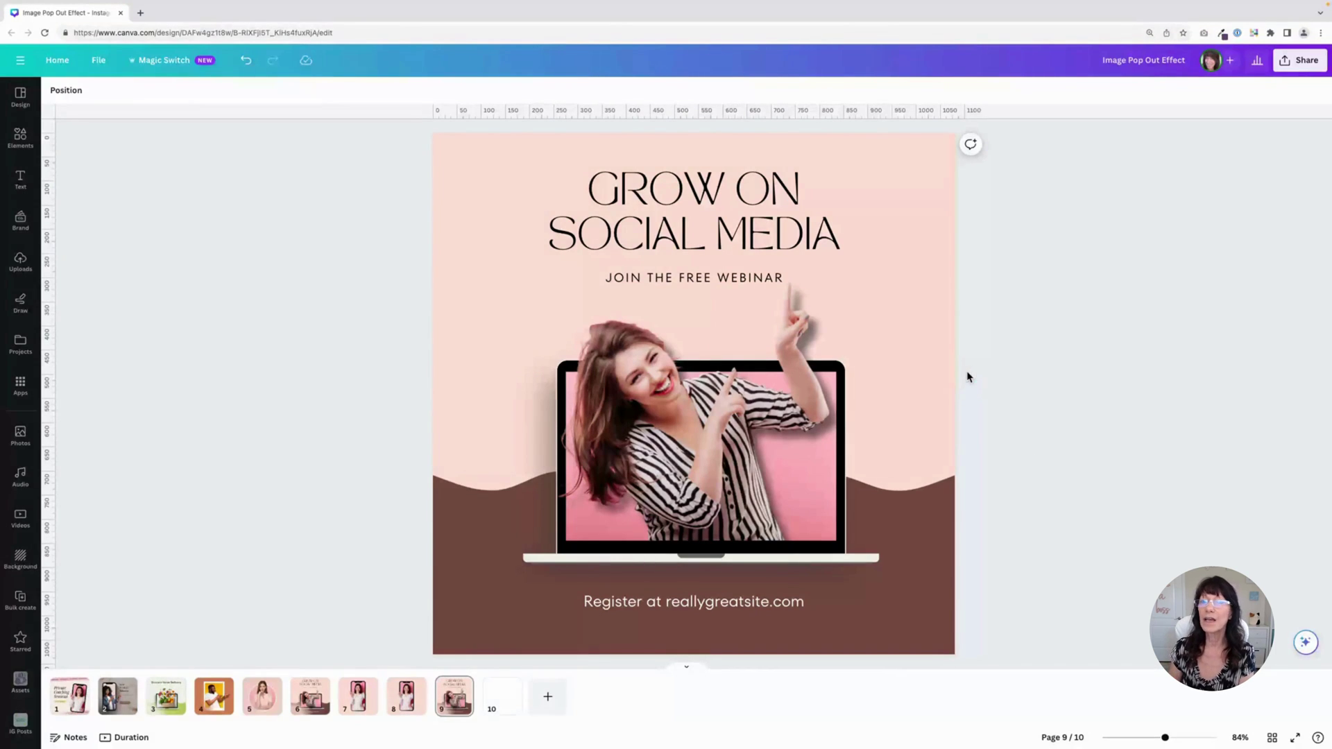
# Step: Review the pop-out effect examples on pages 3, 2, 4 and 5
pyautogui.click(267, 337)
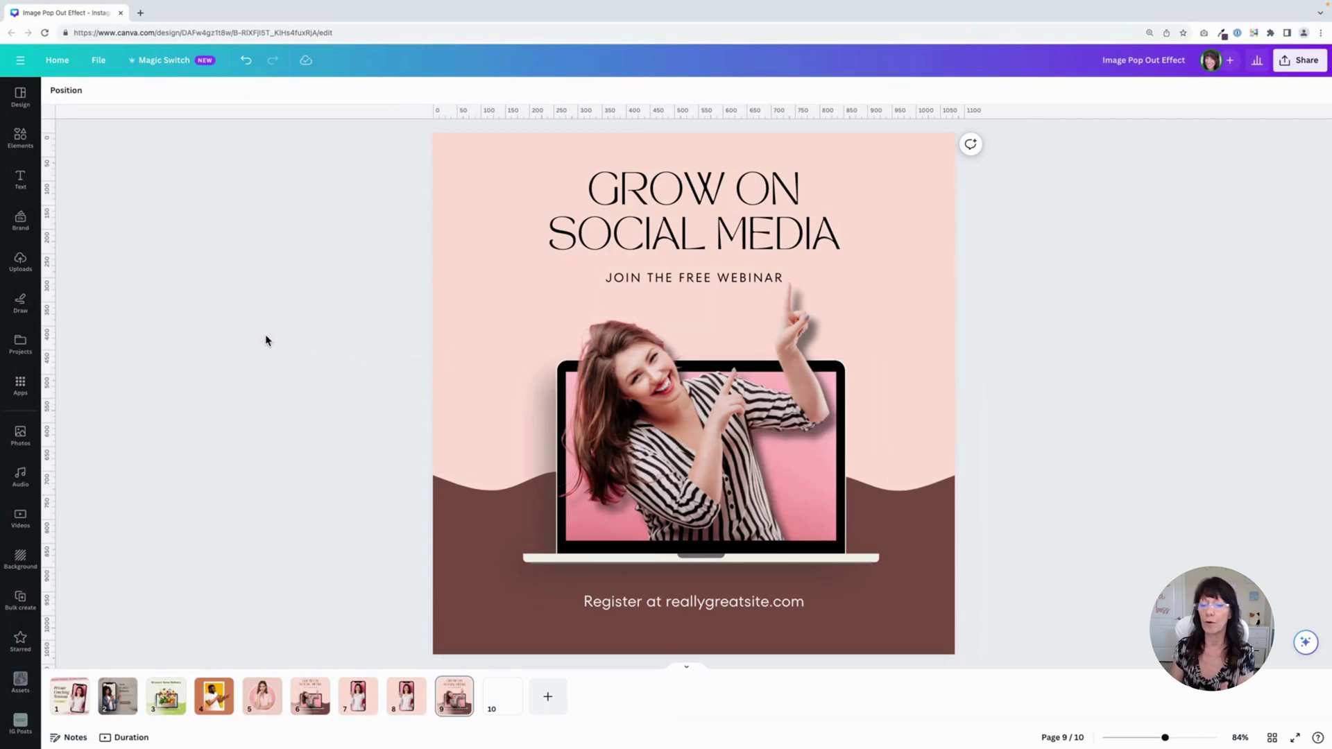
pyautogui.click(165, 696)
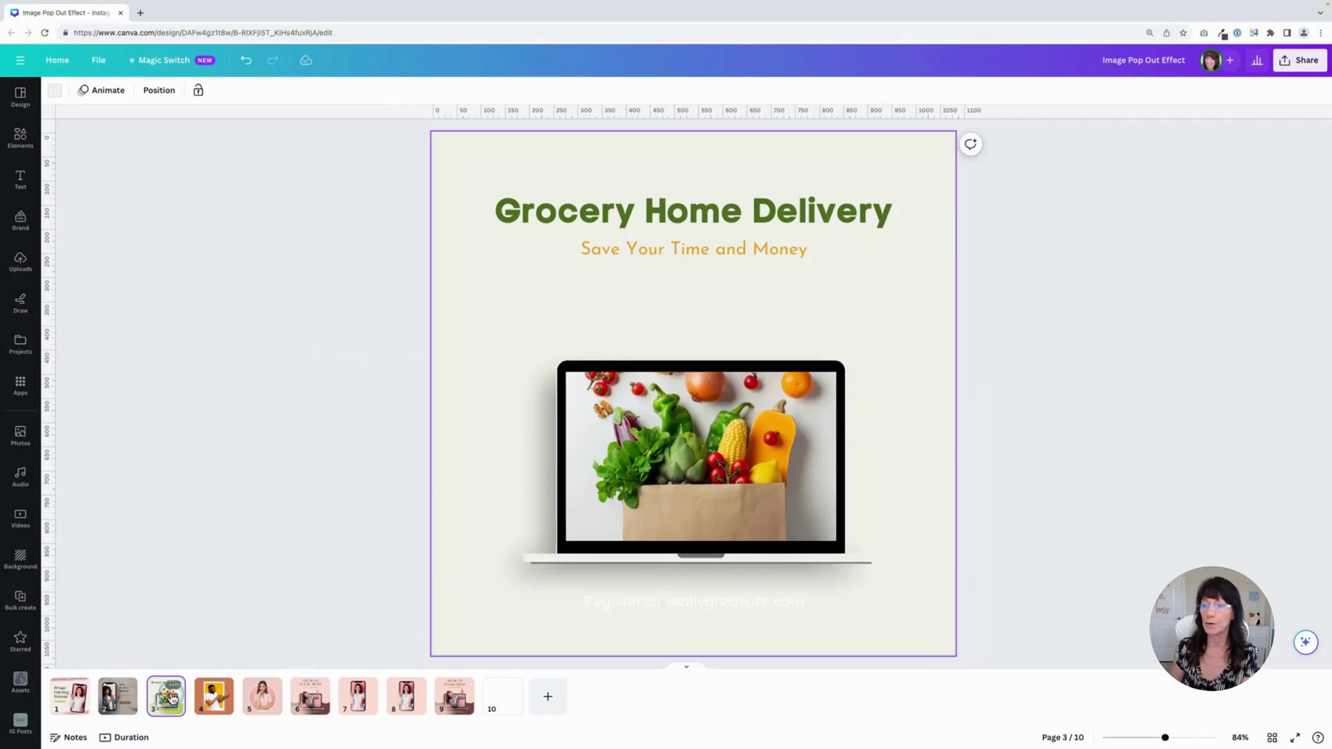
pyautogui.click(366, 551)
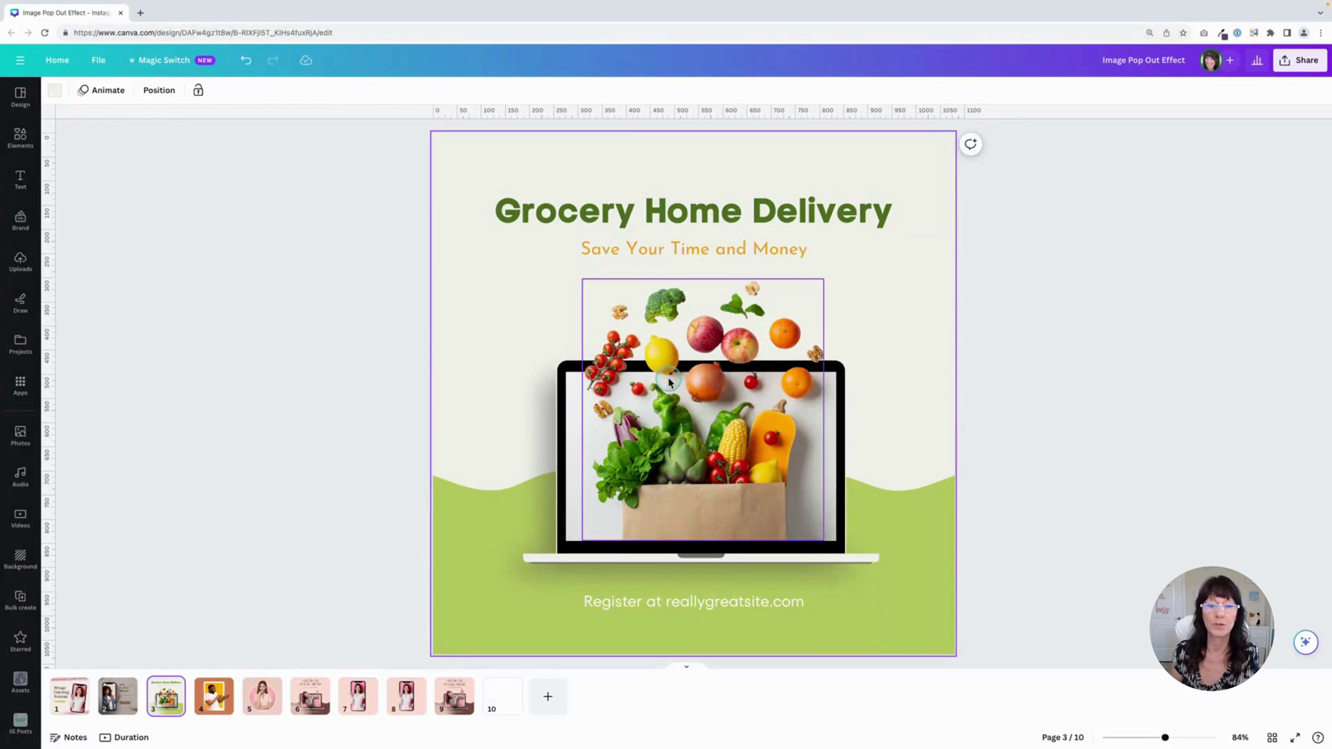
pyautogui.click(535, 453)
pyautogui.click(116, 706)
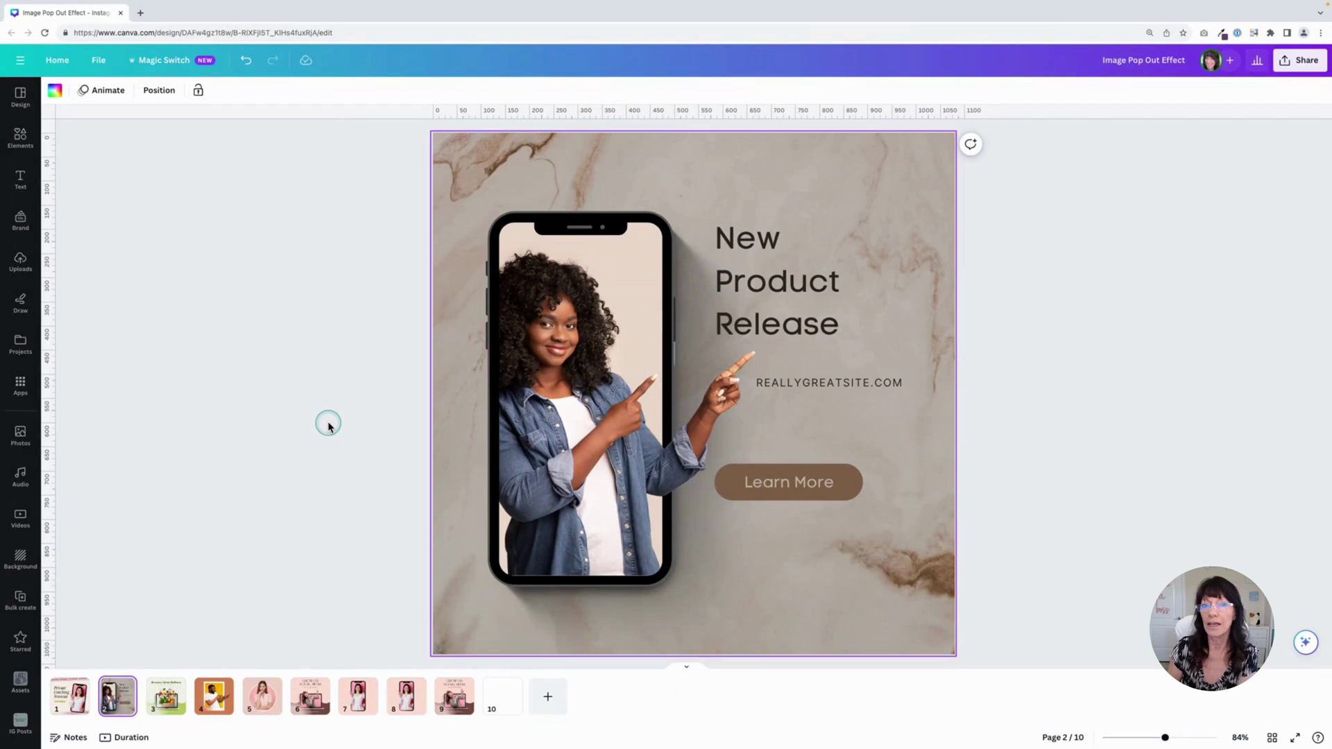
pyautogui.click(215, 702)
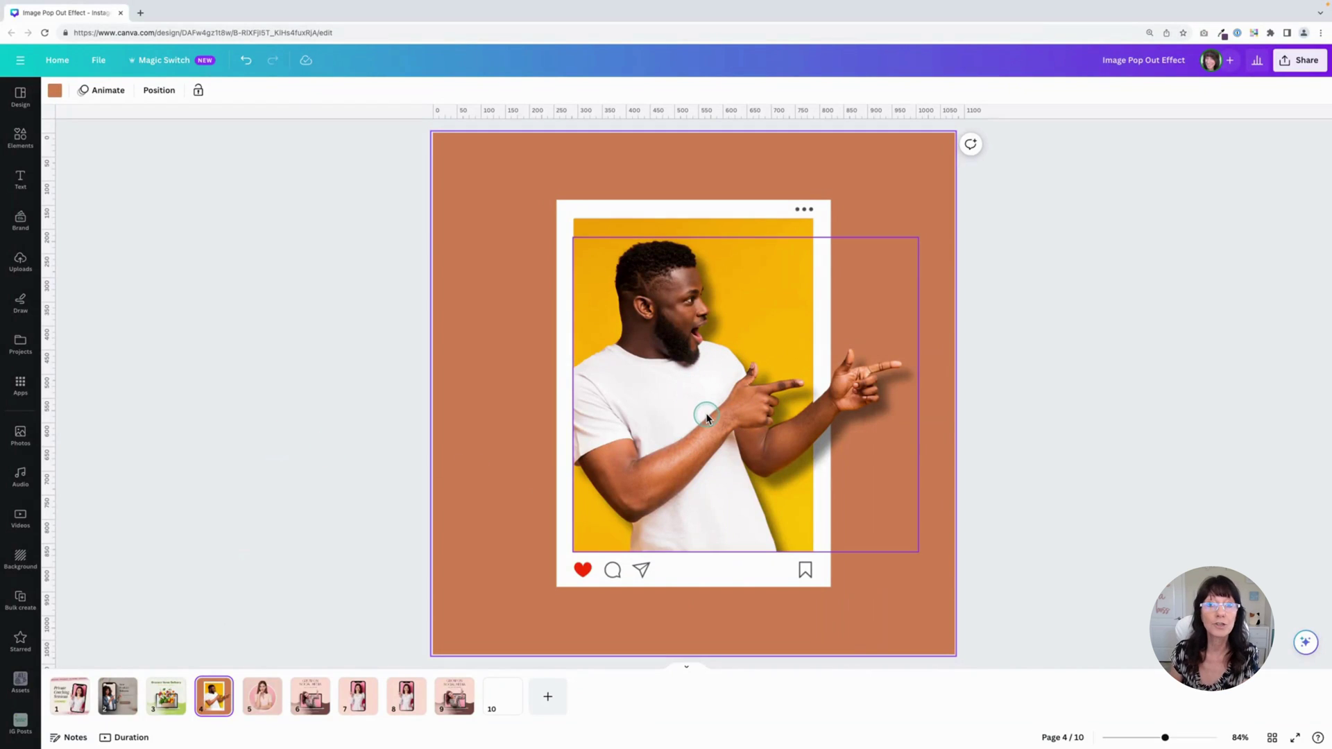
pyautogui.click(262, 696)
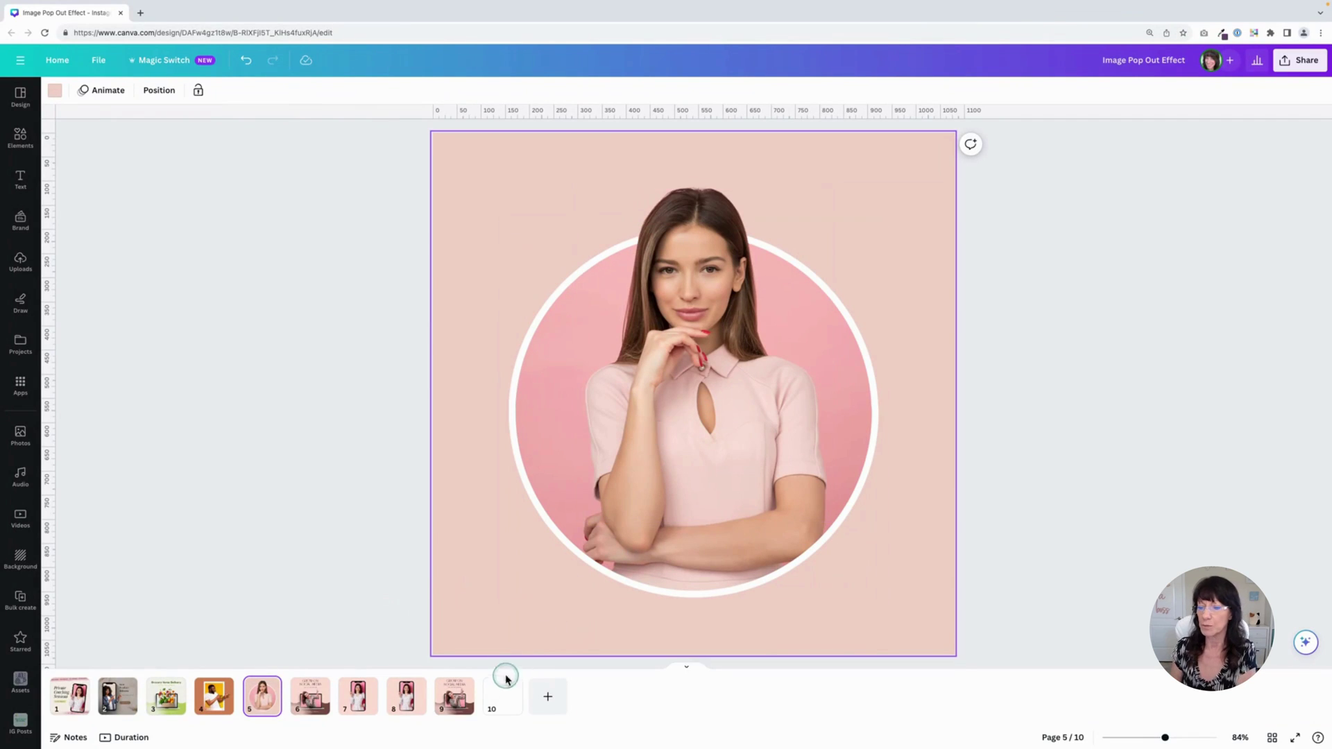
# Step: Search the frames for "circle", add the outlined circle frame to the blank page 10, and enlarge it
pyautogui.click(501, 705)
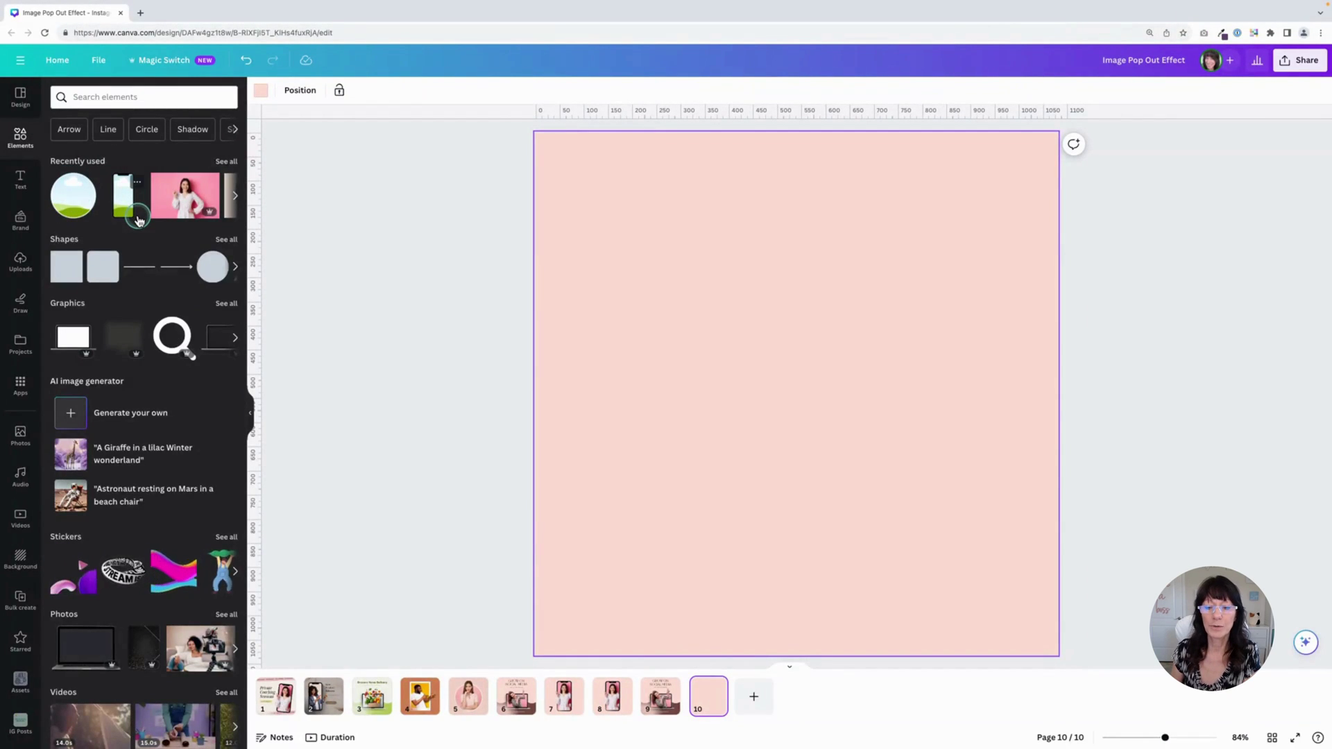
pyautogui.scroll(-10, 137, 215)
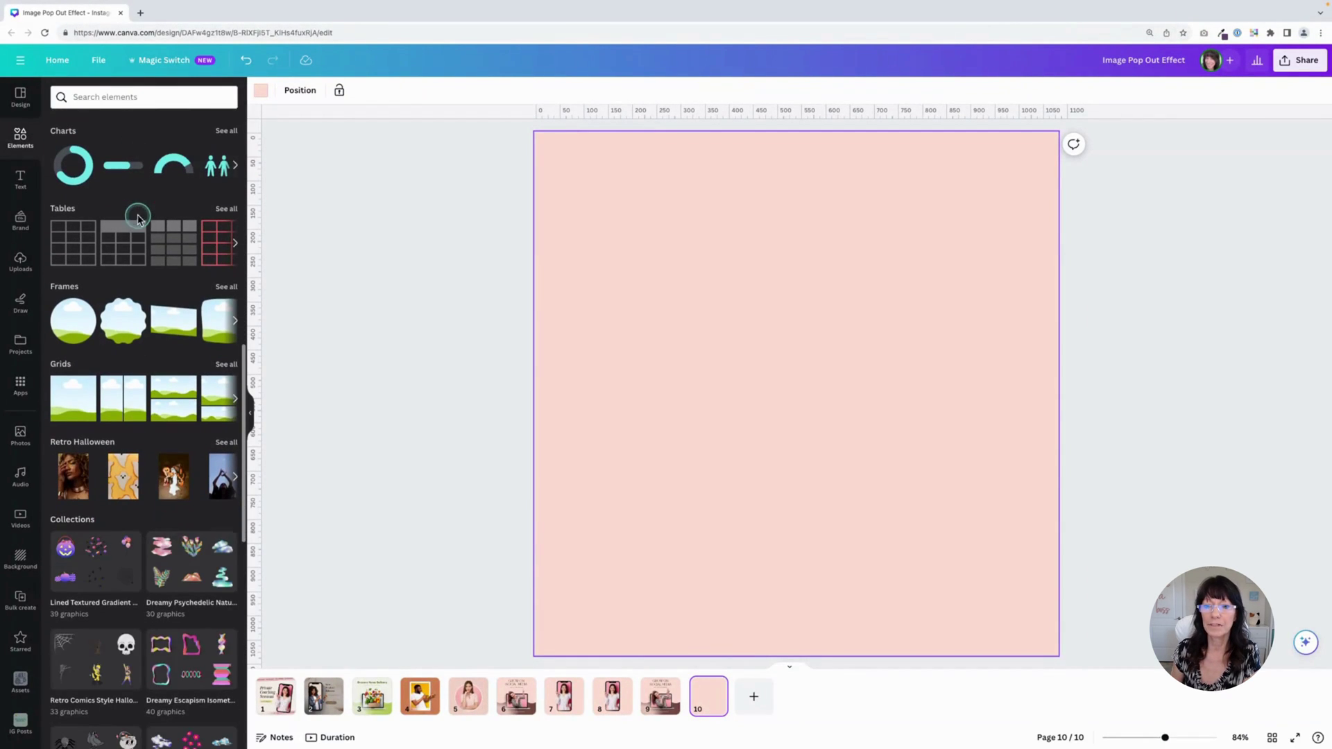
pyautogui.click(224, 286)
pyautogui.click(163, 120)
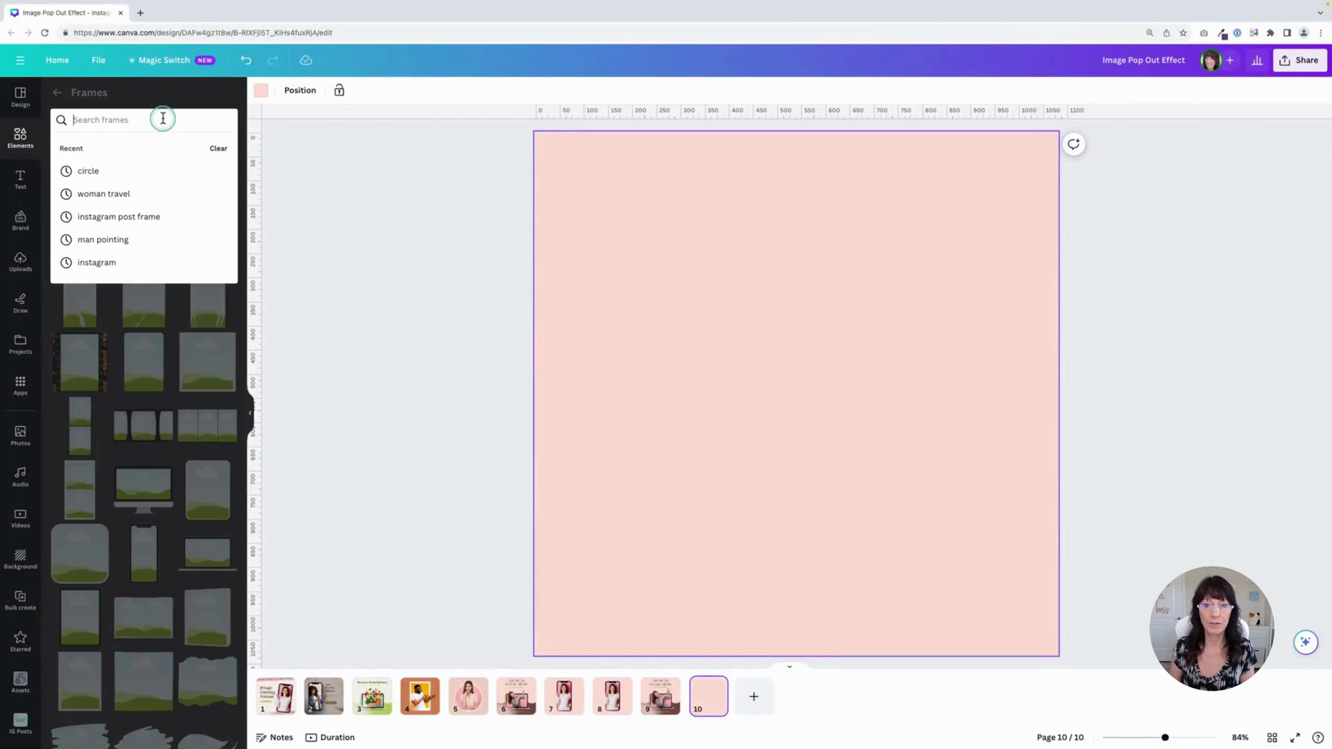
pyautogui.click(128, 172)
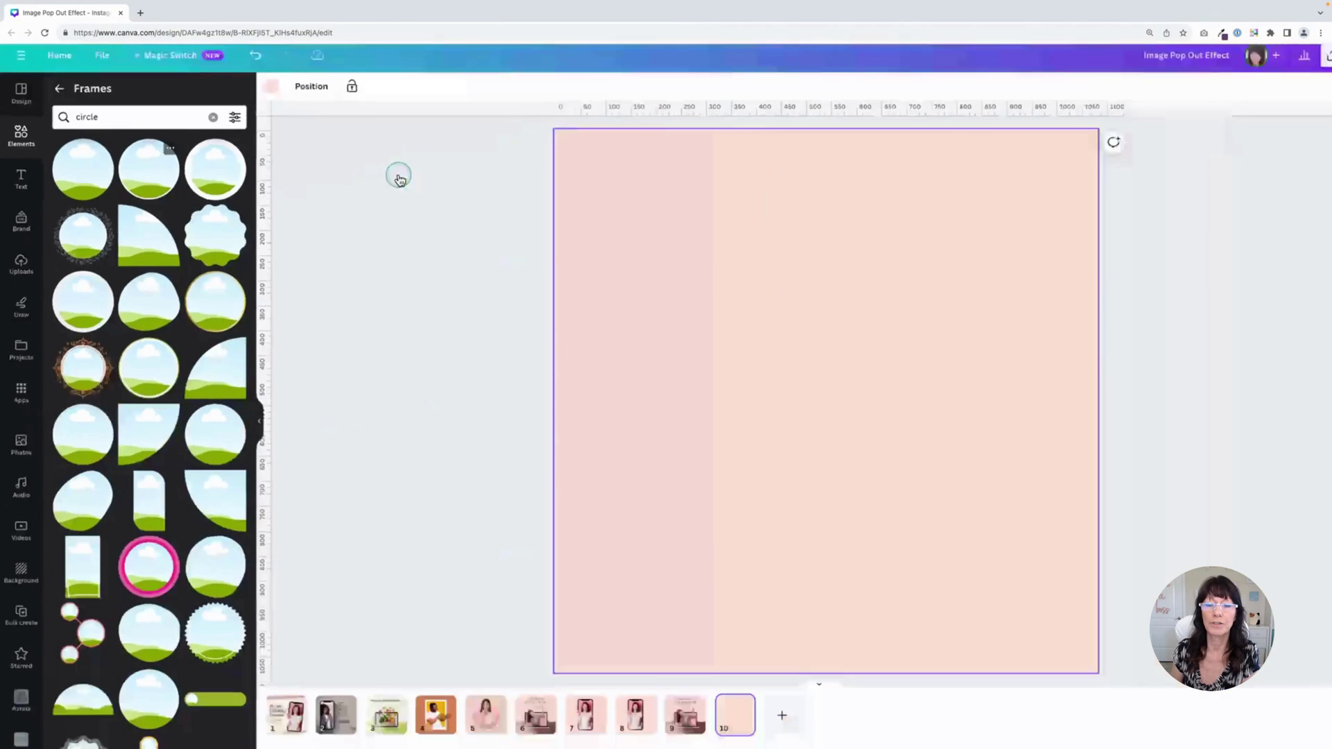
pyautogui.click(409, 137)
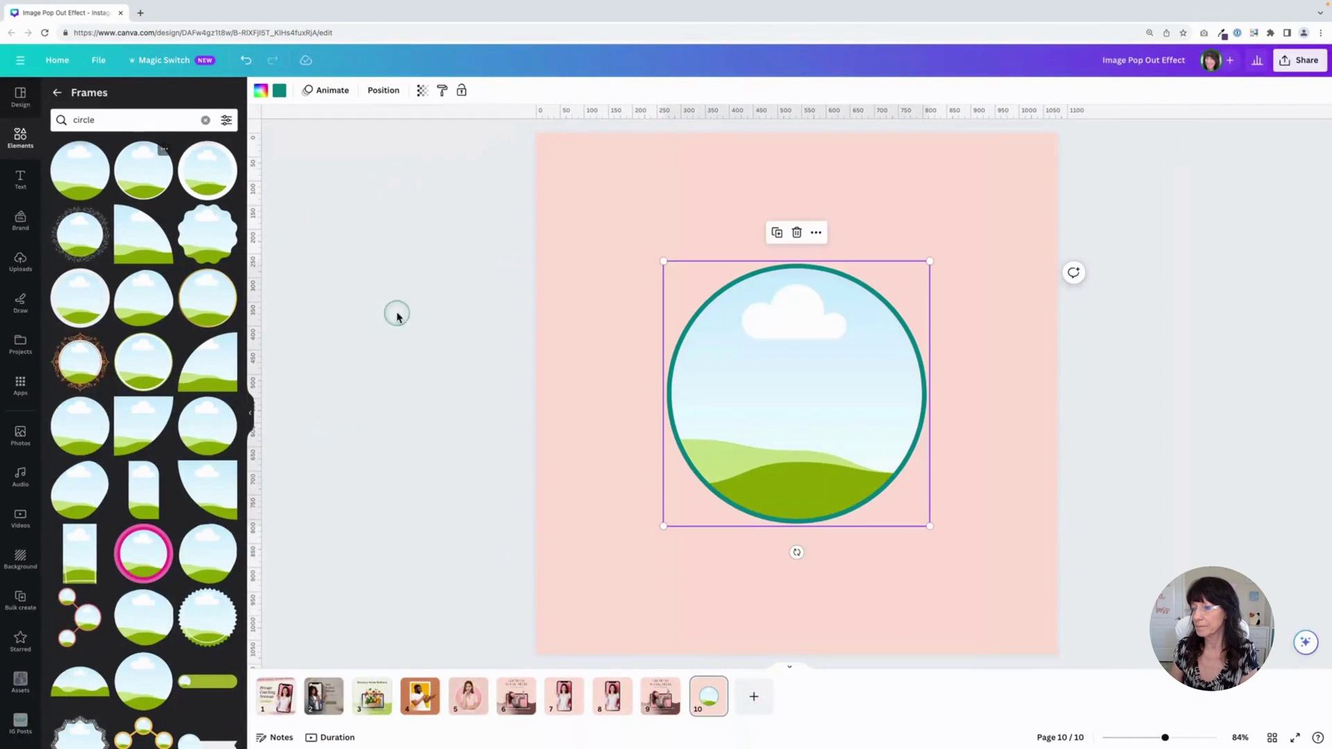
pyautogui.moveTo(930, 526); pyautogui.dragTo(972, 568)
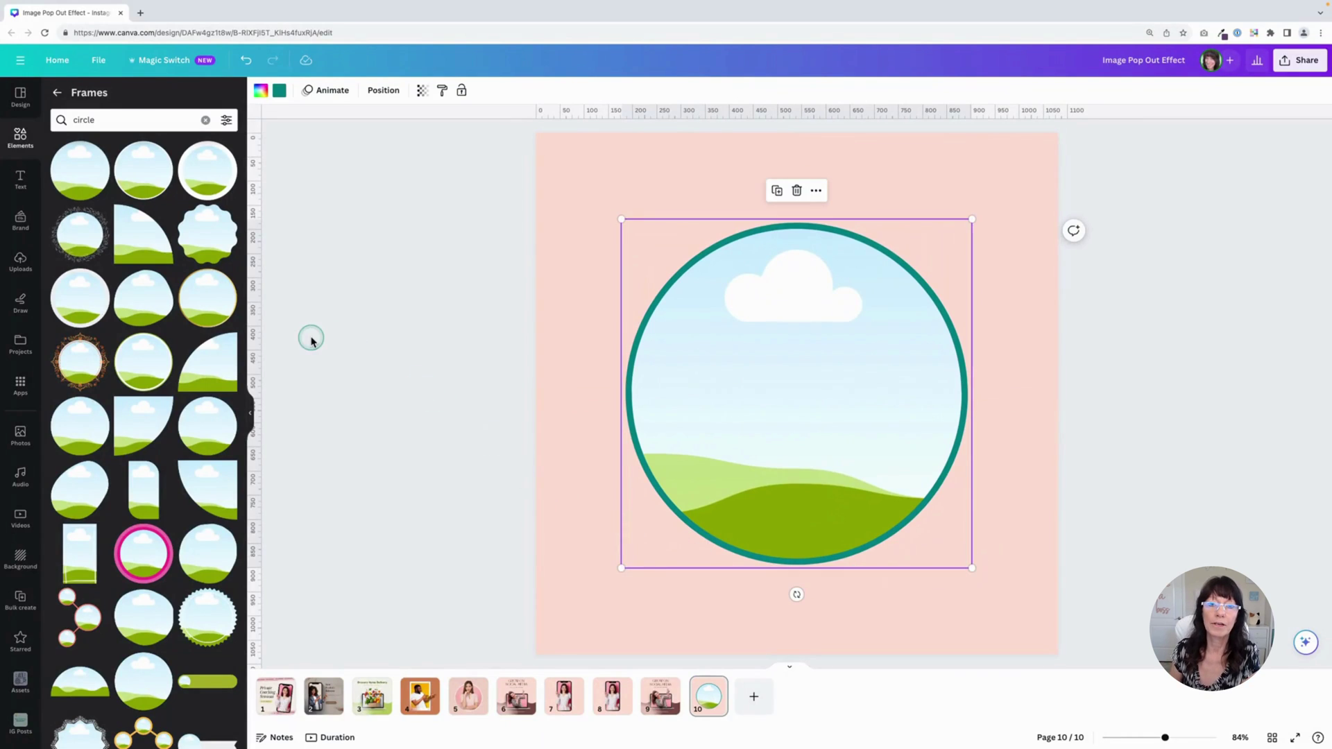
# Step: Fill the circle frame with the recently used photo of the woman in a polka-dot blouse on pink
pyautogui.click(57, 92)
pyautogui.click(227, 165)
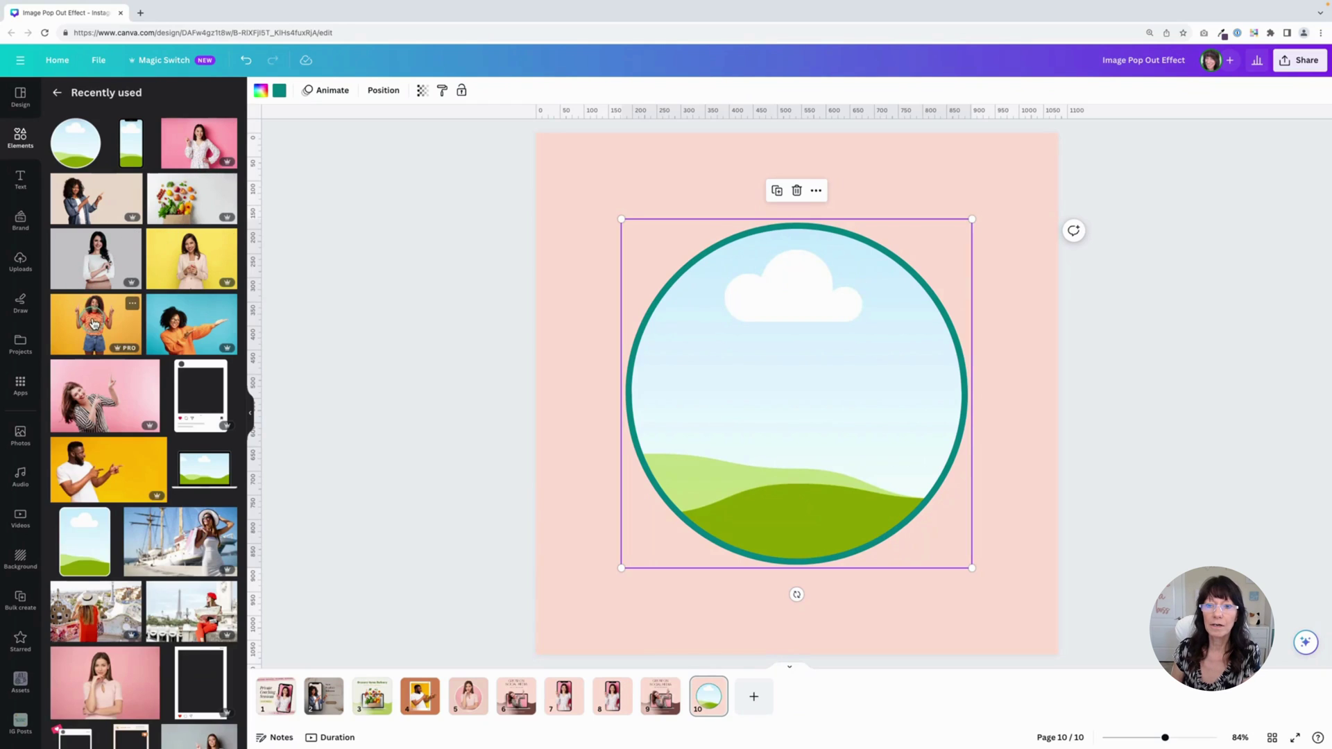
pyautogui.moveTo(205, 143); pyautogui.dragTo(679, 362)
# Step: Enlarge the photo inside the circle frame and reposition it so the woman's head extends above the circle
pyautogui.doubleClick(743, 379)
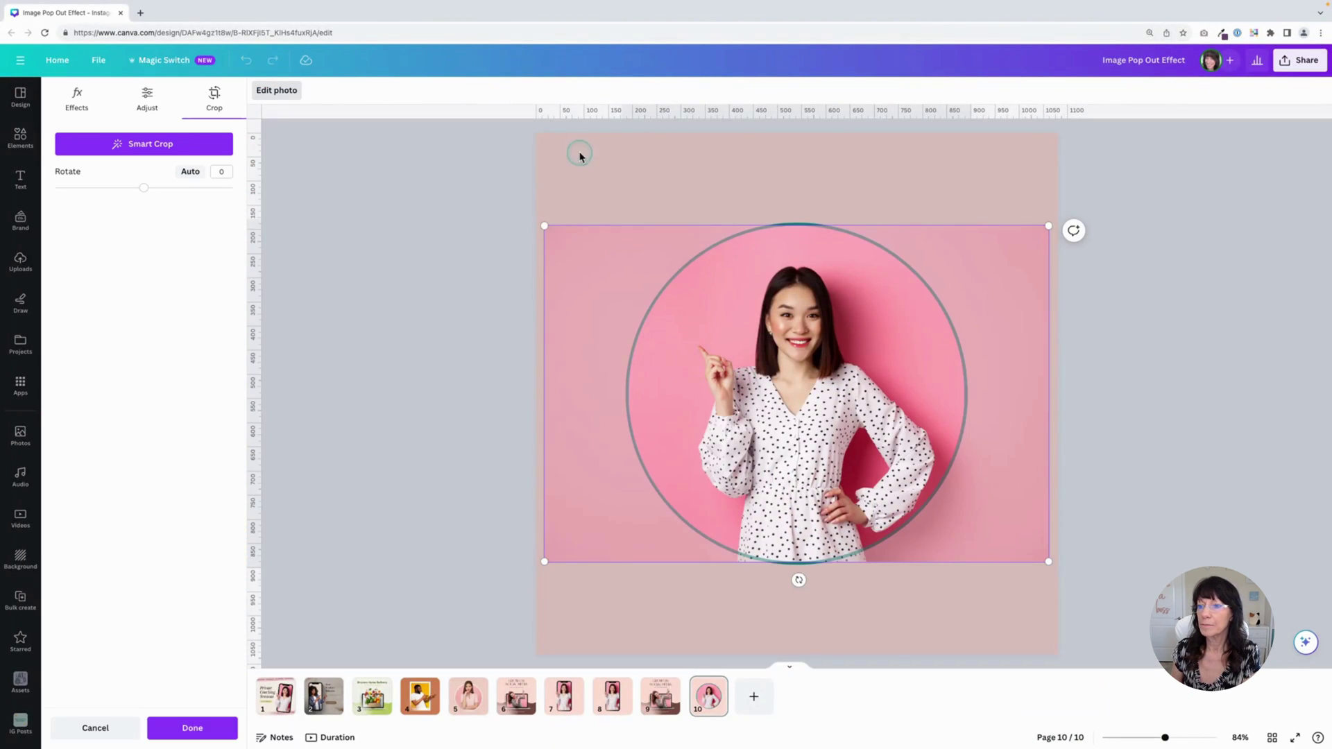
pyautogui.moveTo(545, 226); pyautogui.dragTo(412, 129)
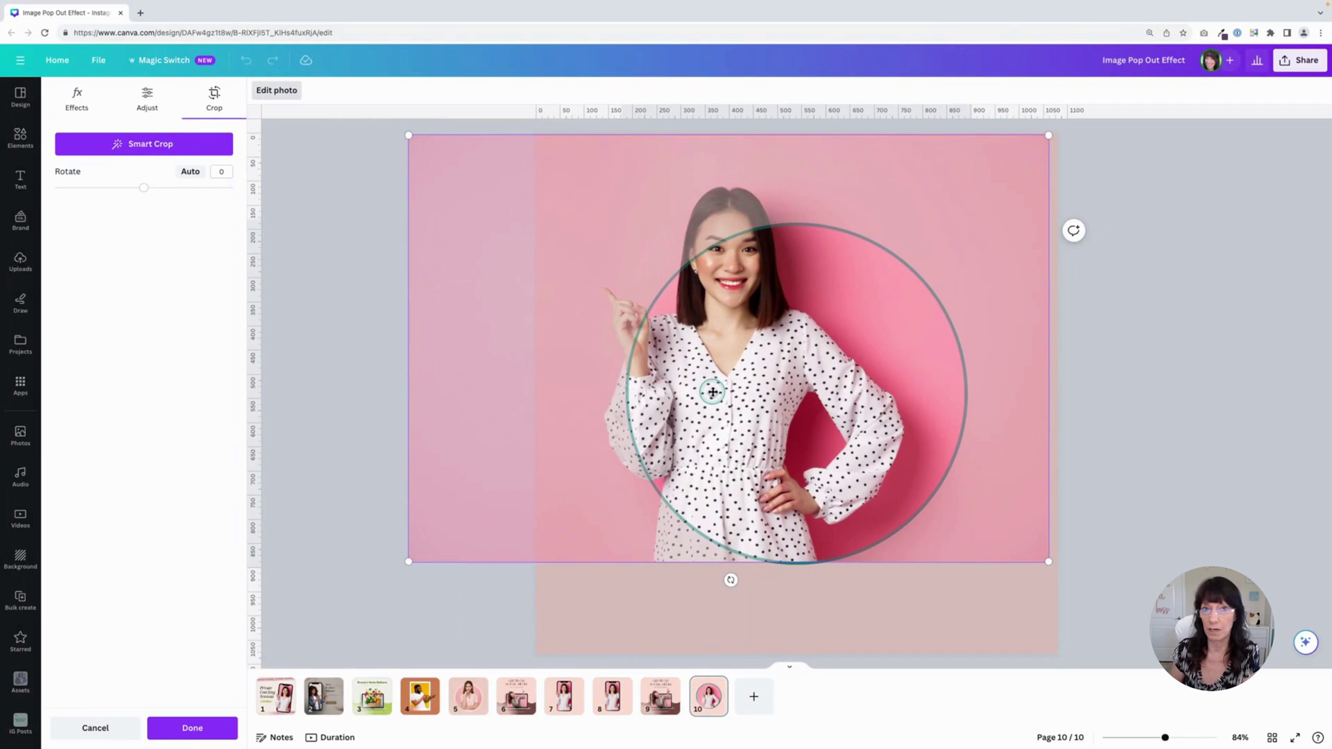
pyautogui.moveTo(718, 390); pyautogui.dragTo(773, 385)
pyautogui.click(366, 369)
pyautogui.click(366, 368)
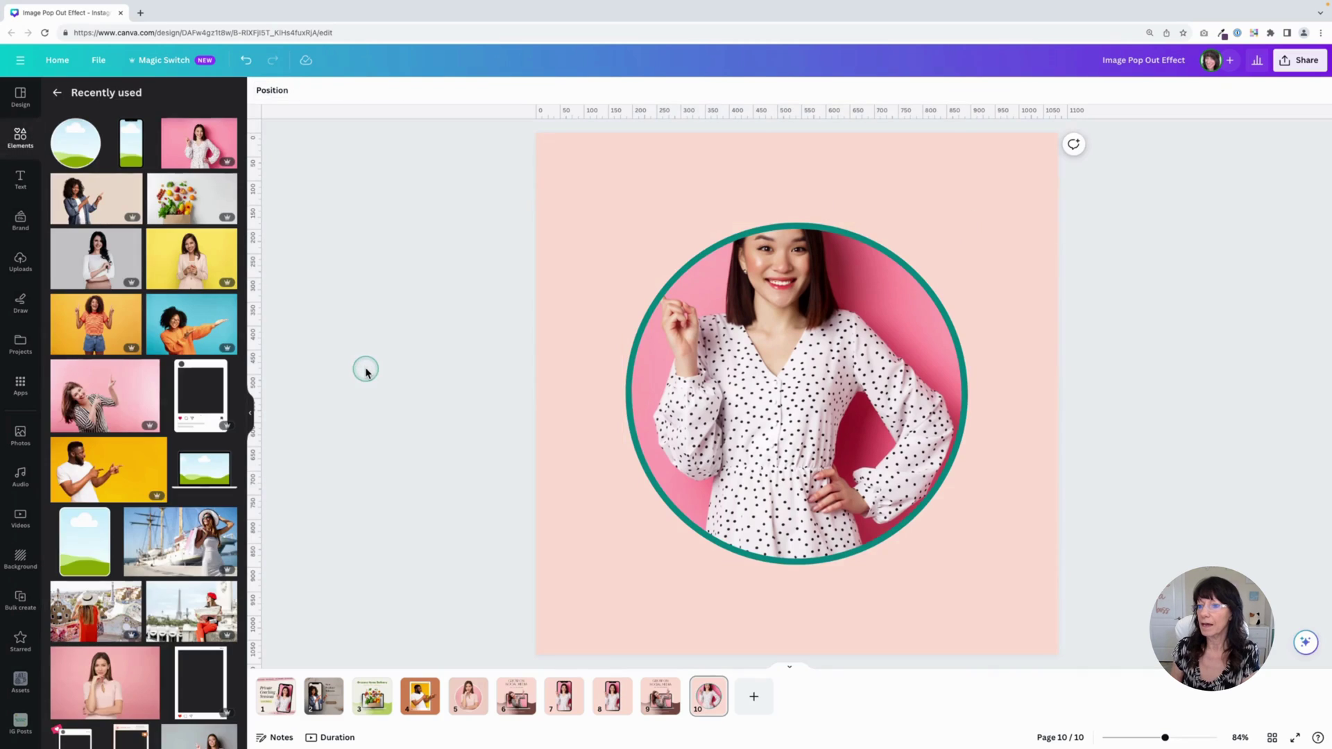
# Step: Recolor the circle frame's border with the dark pink from the photo colors
pyautogui.click(633, 353)
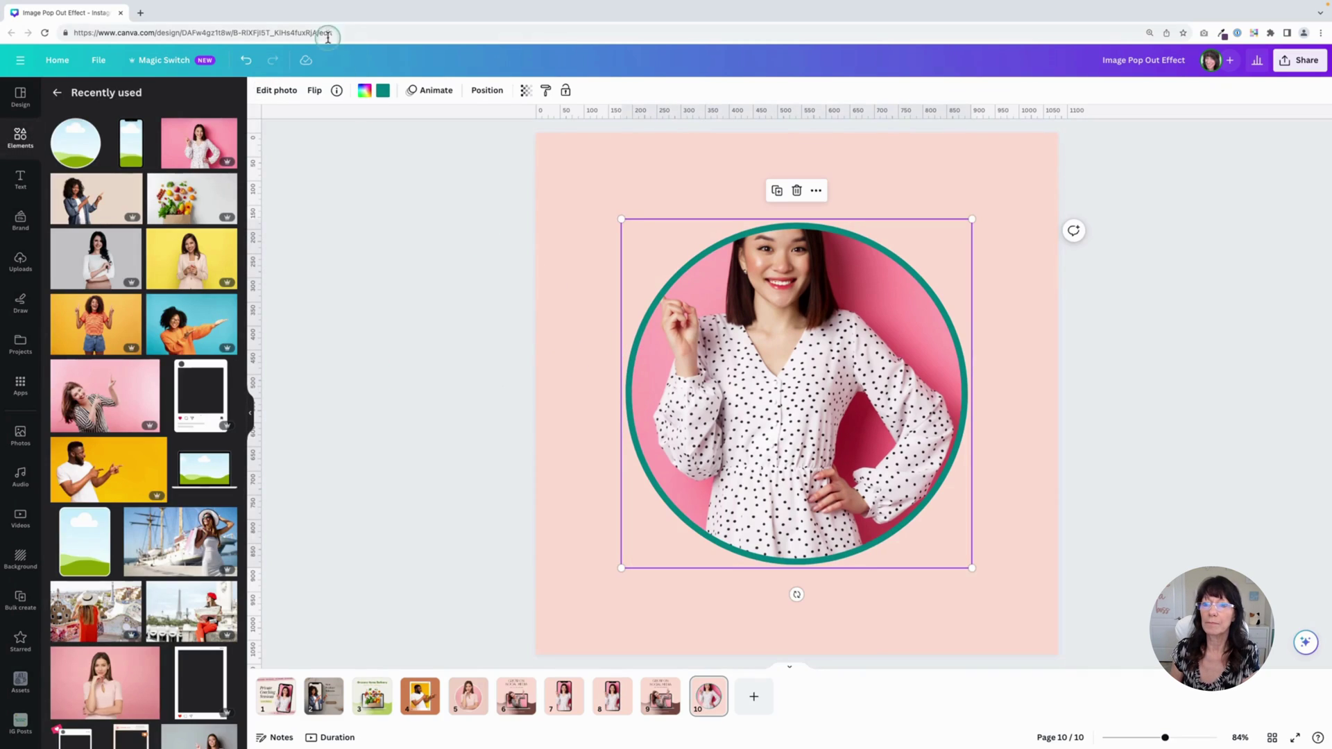
pyautogui.click(383, 90)
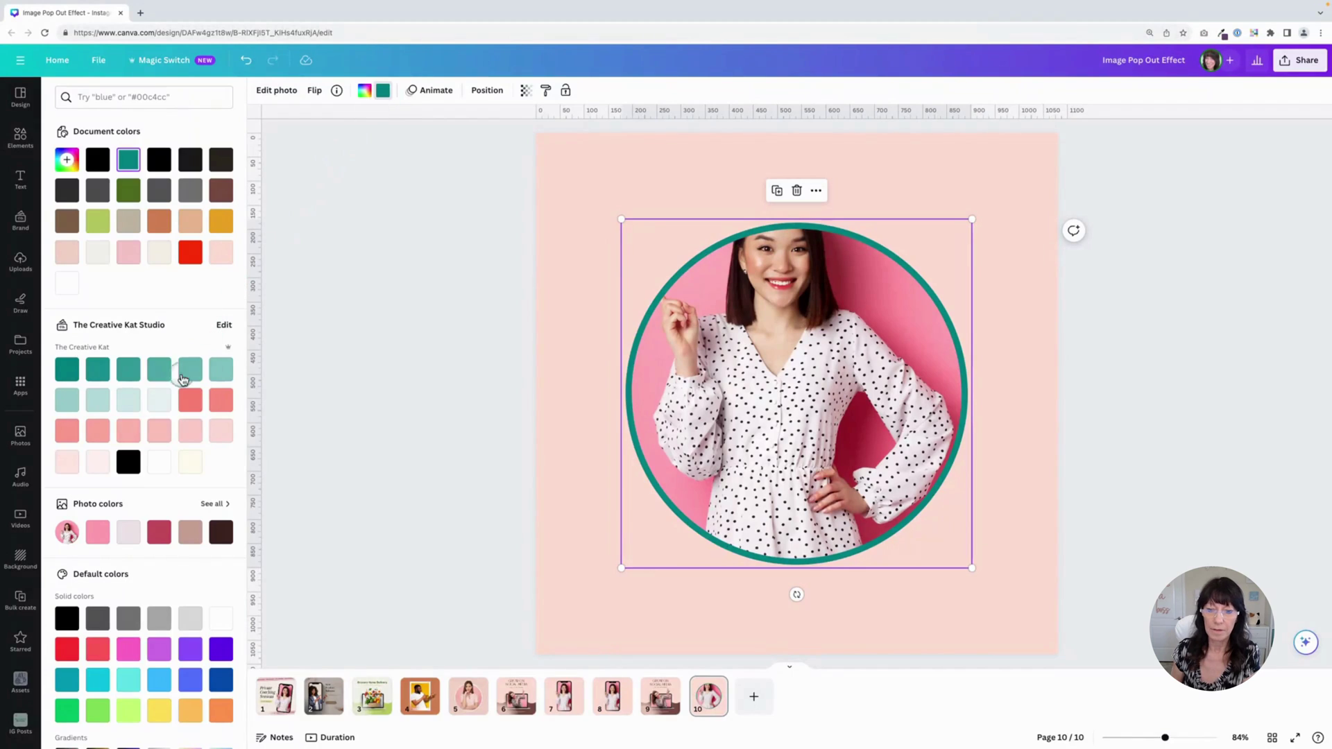
pyautogui.click(159, 532)
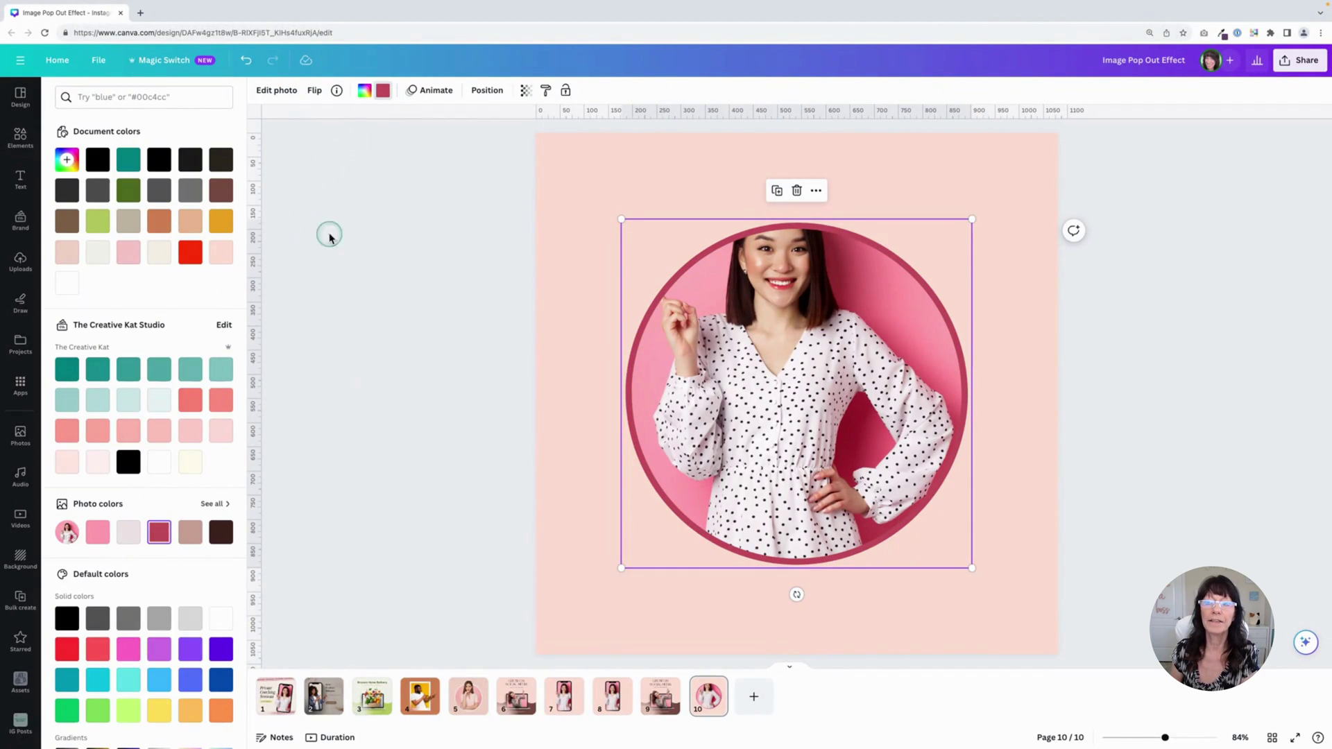
# Step: Apply Magic Grab to the circle frame's photo to extract the woman in the polka-dot blouse as a cutout
pyautogui.click(276, 90)
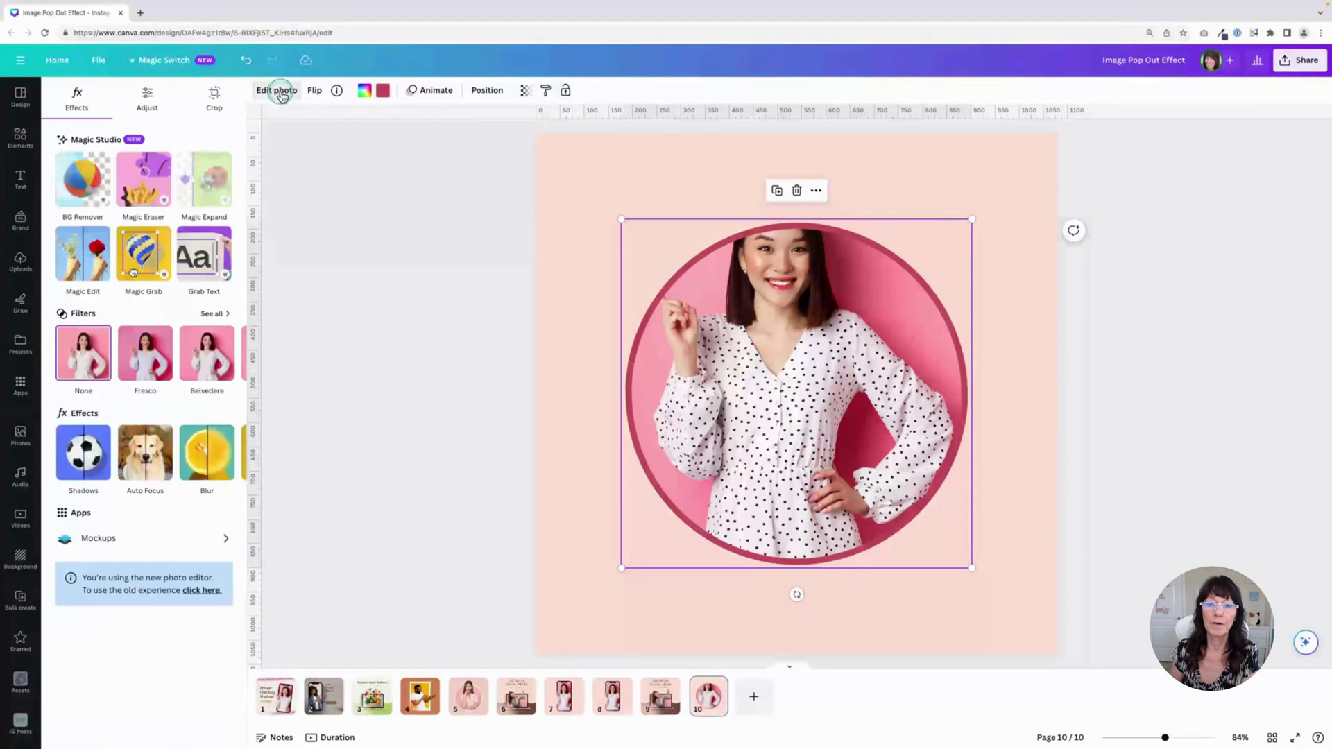
pyautogui.click(145, 262)
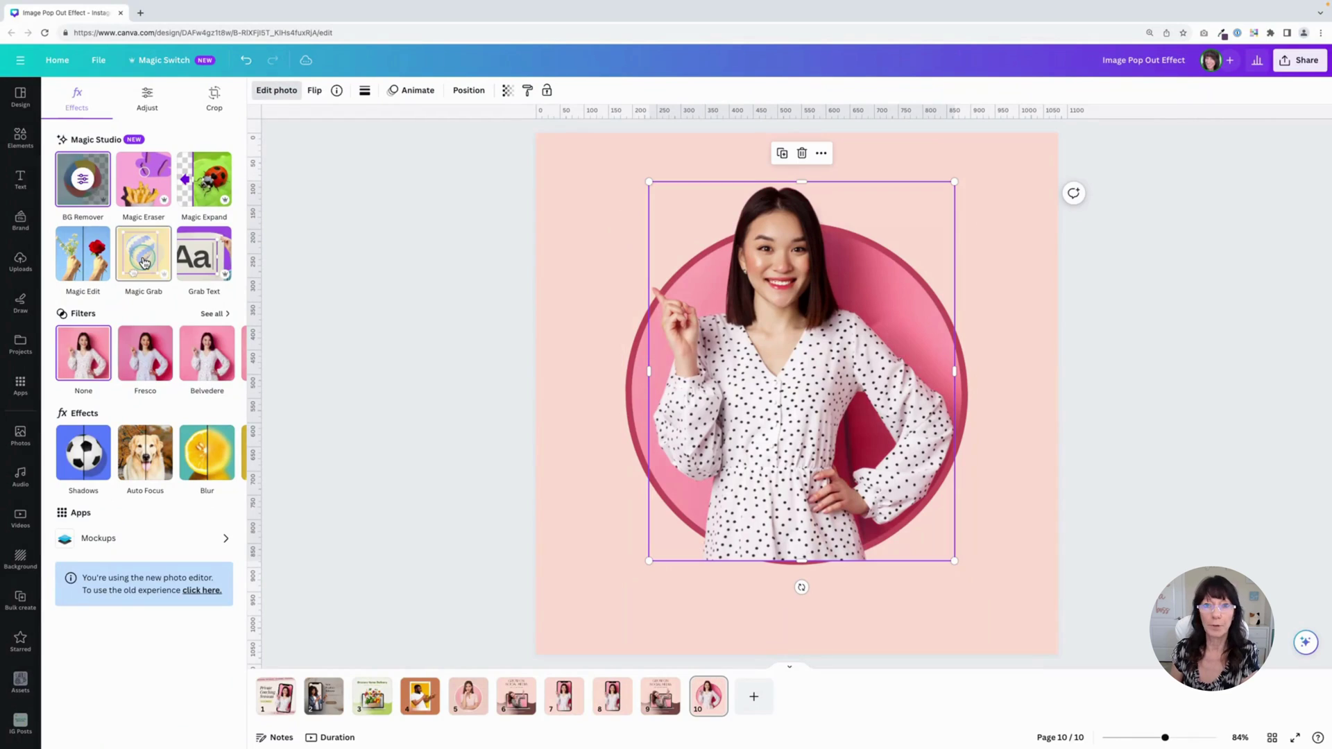
pyautogui.click(485, 306)
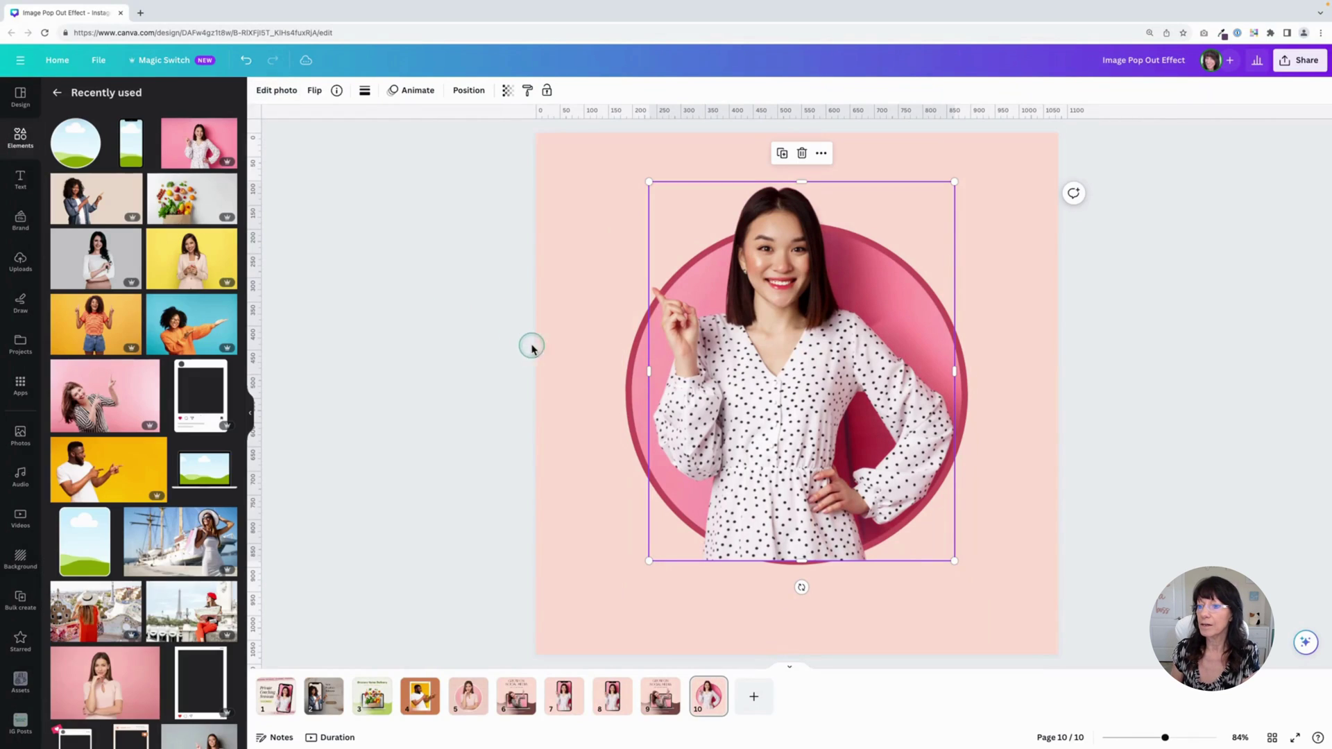
# Step: Turn off Magic Grab on the circle frame's photo to restore its original image behind the cutout
pyautogui.click(628, 396)
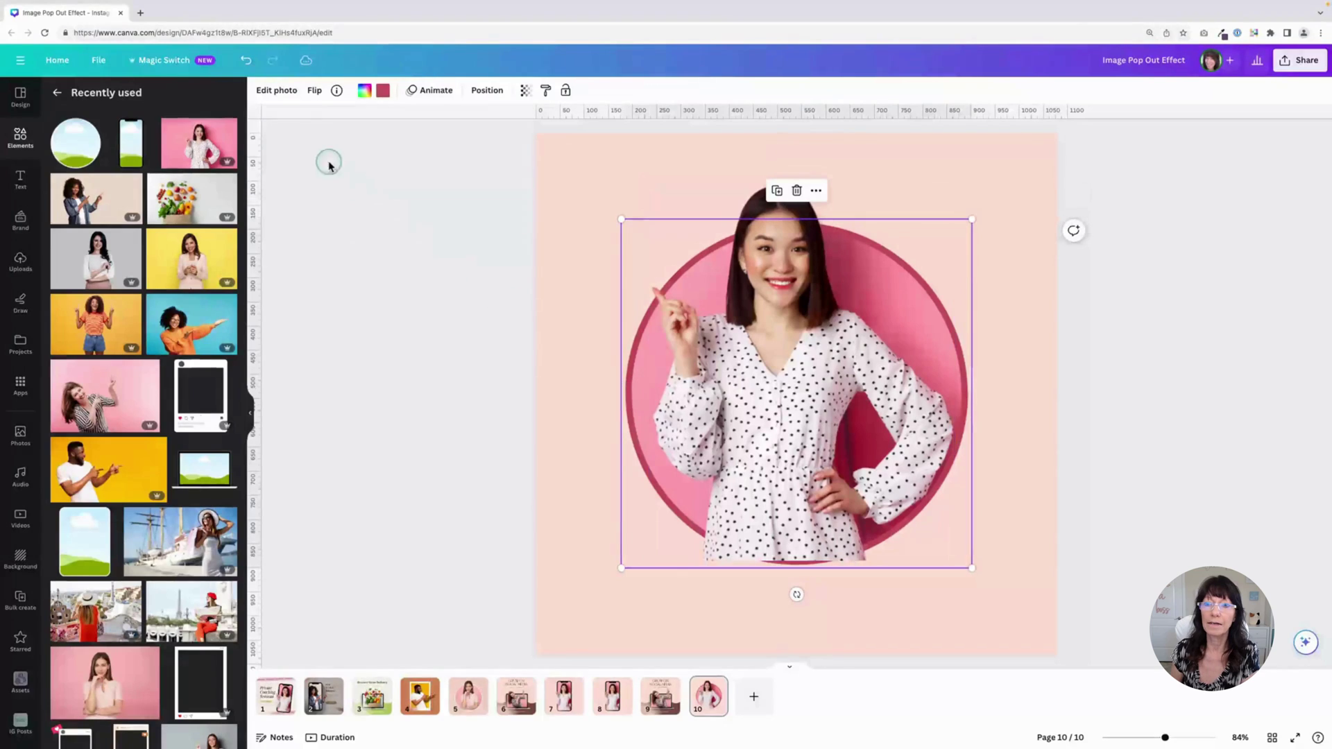
pyautogui.click(264, 89)
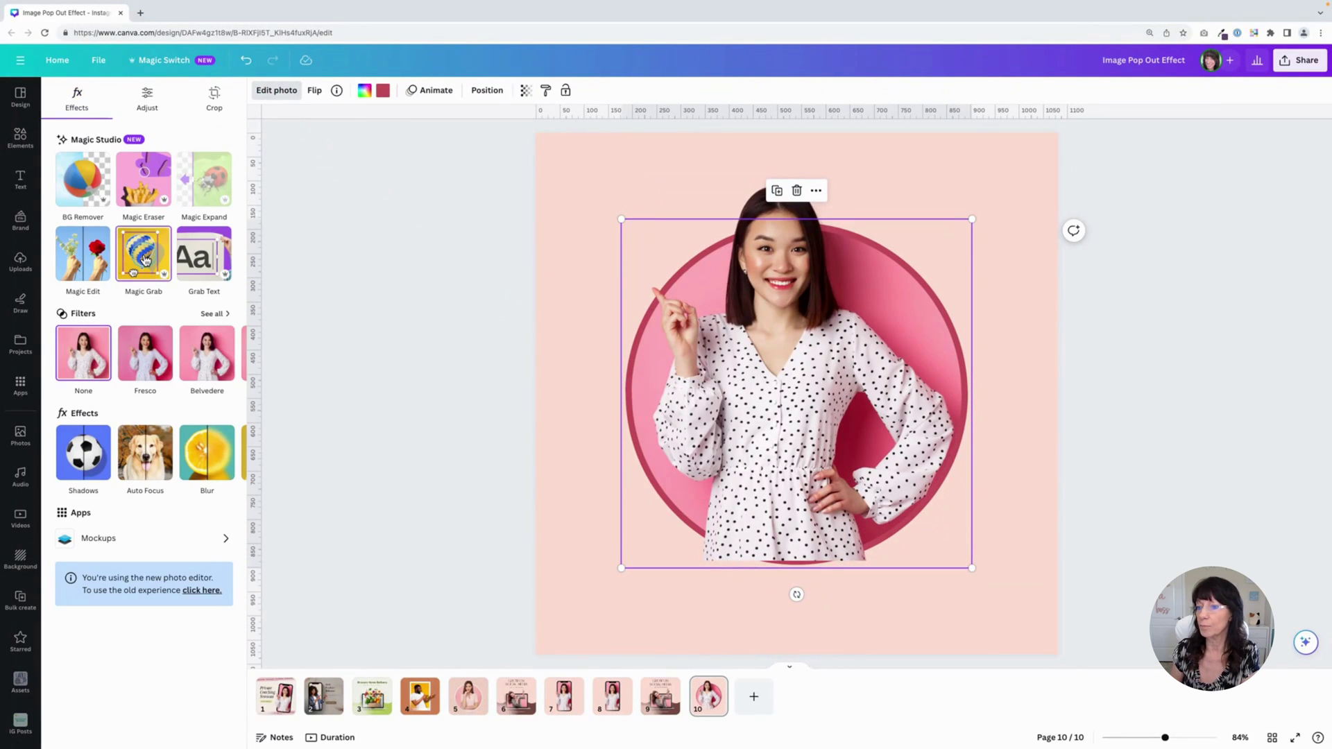
pyautogui.click(420, 303)
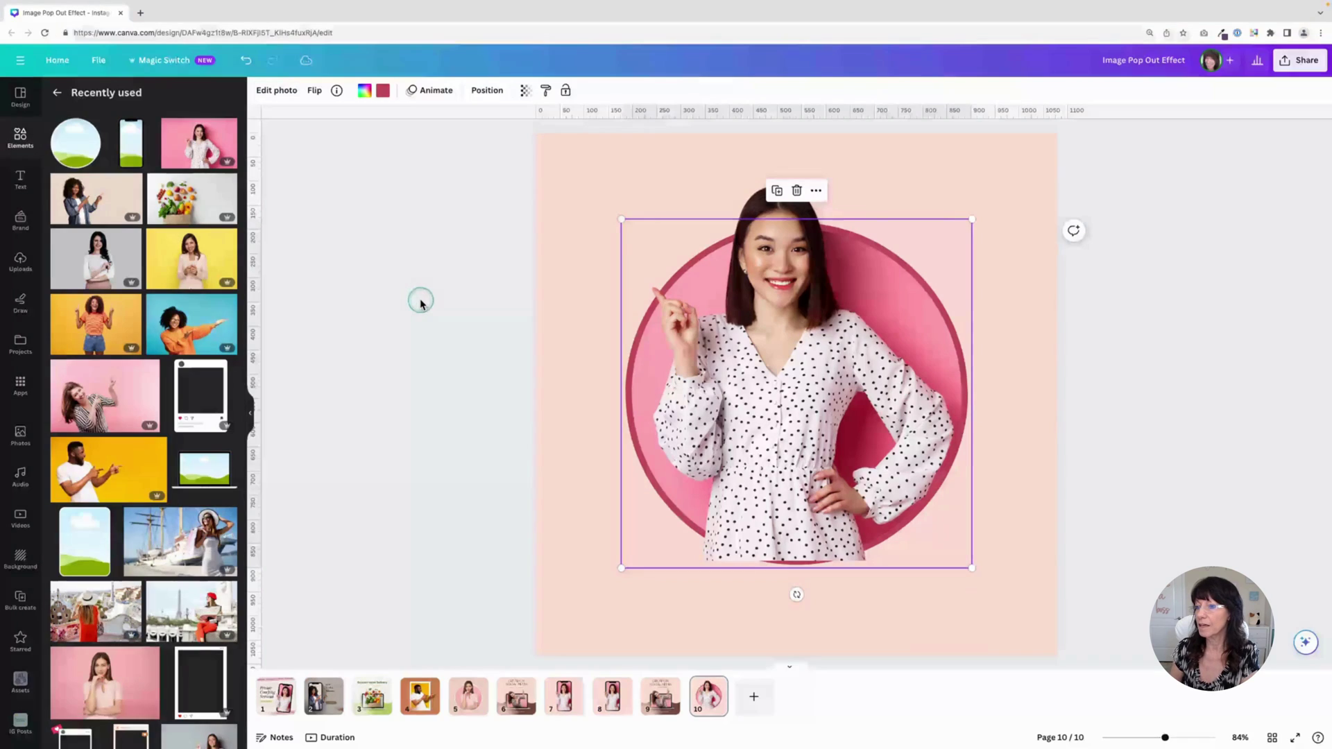
# Step: Crop the polka-dot woman's cutout up from its bottom edge so it stays inside the lower curve of the circle frame
pyautogui.click(809, 551)
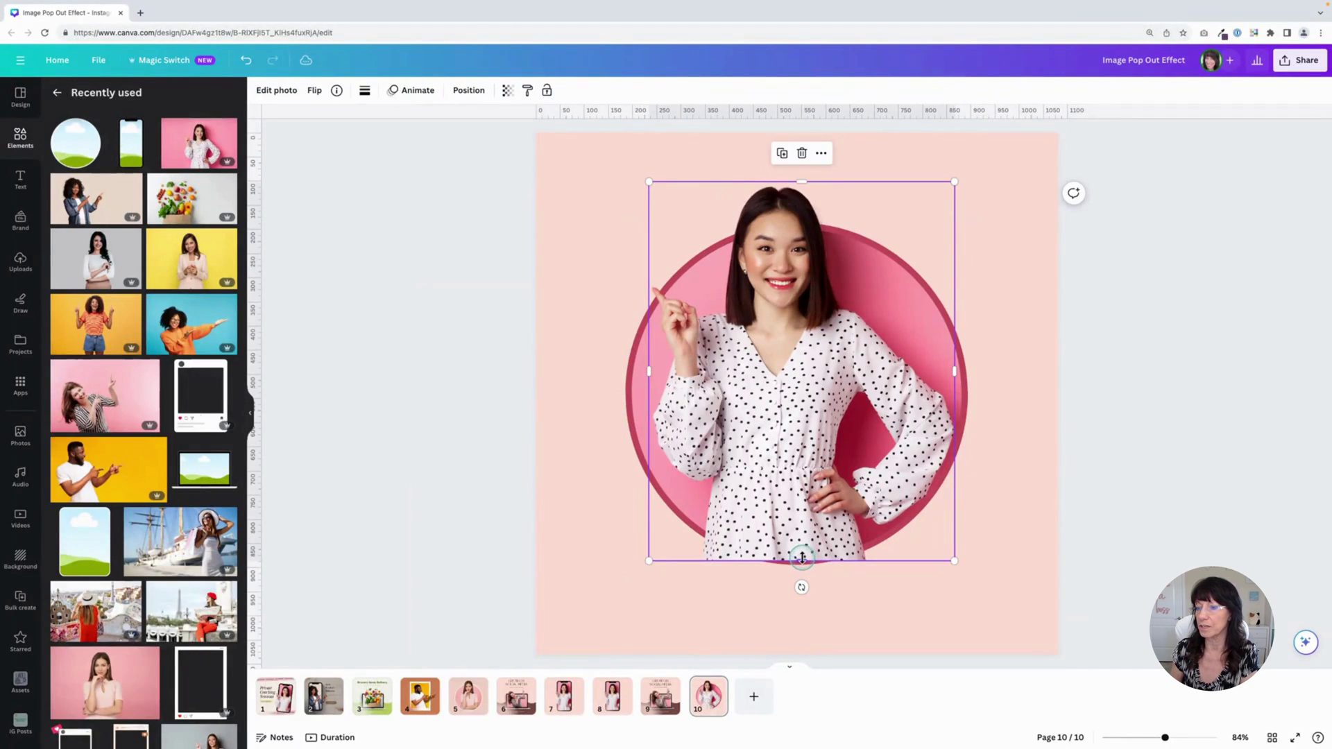
pyautogui.moveTo(801, 558); pyautogui.dragTo(779, 506)
pyautogui.click(437, 440)
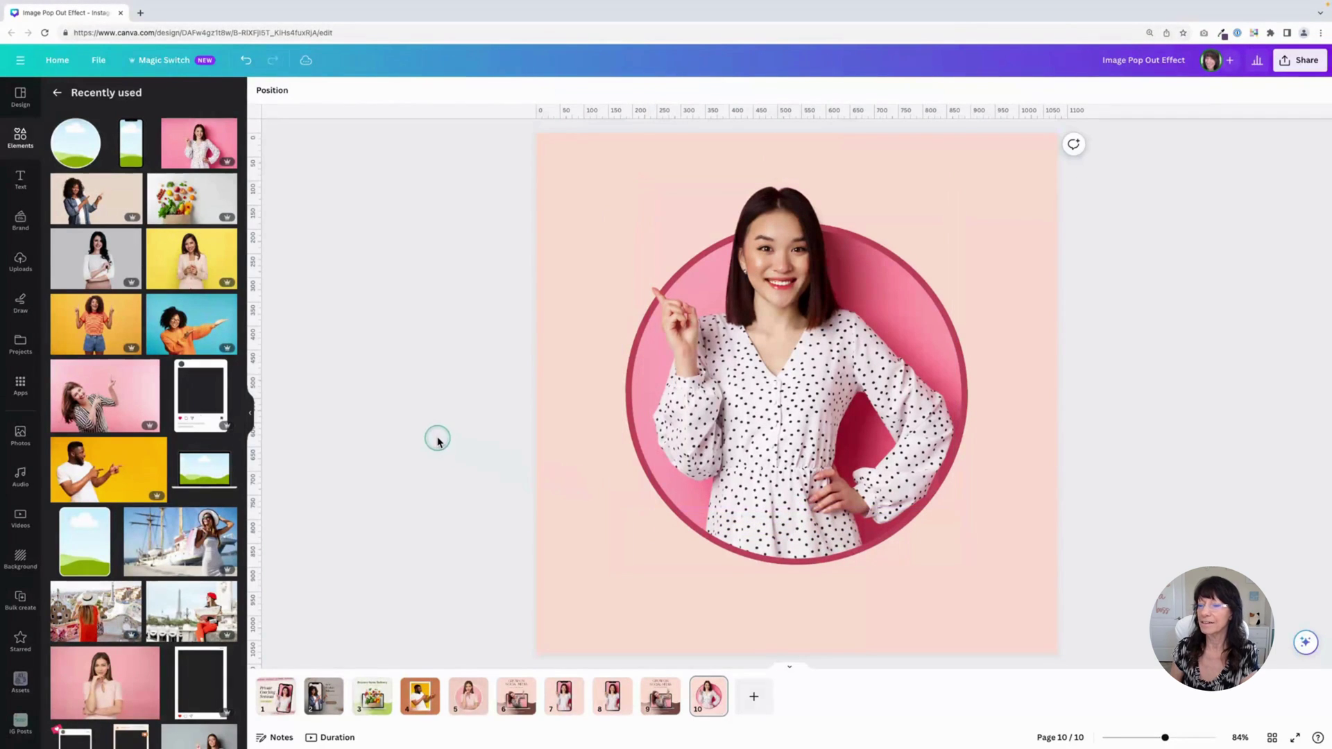